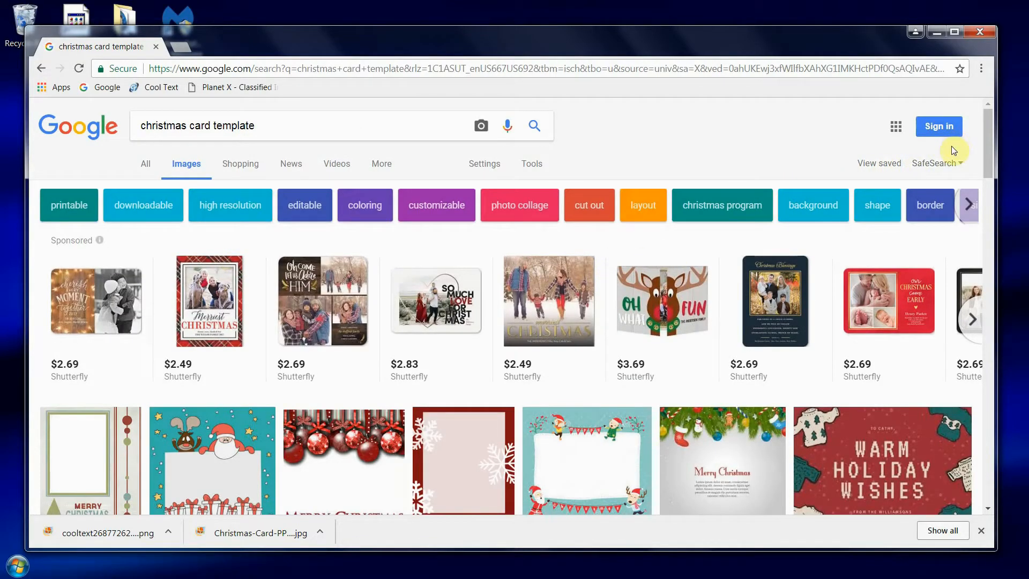
Step: Find the blue Christmas card image with two red ornaments in the image results and visit its source page
{"action": "left_click_drag", "start_coordinate": [988, 125], "coordinate": [1011, 436]}
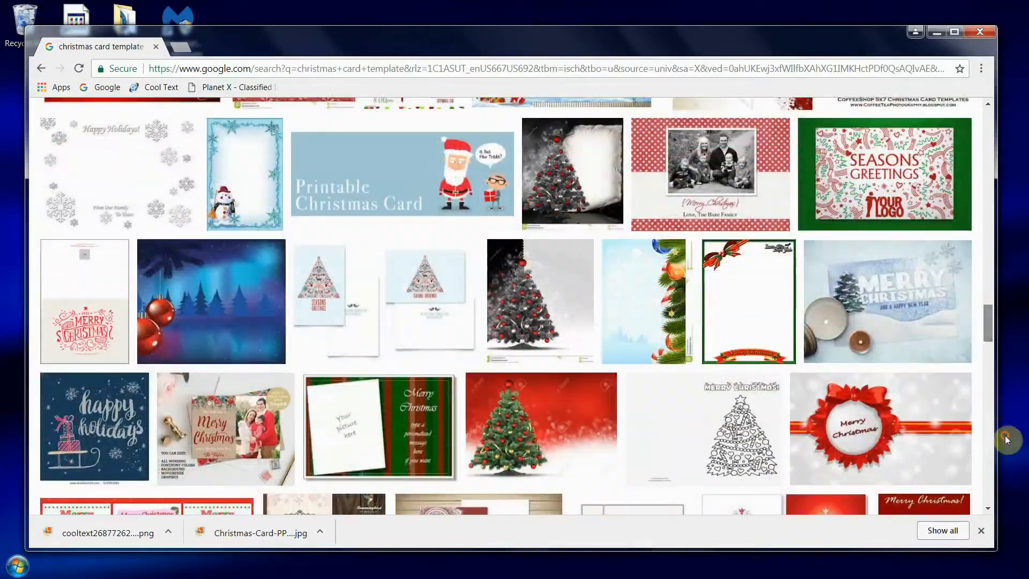
{"action": "left_click", "coordinate": [229, 310]}
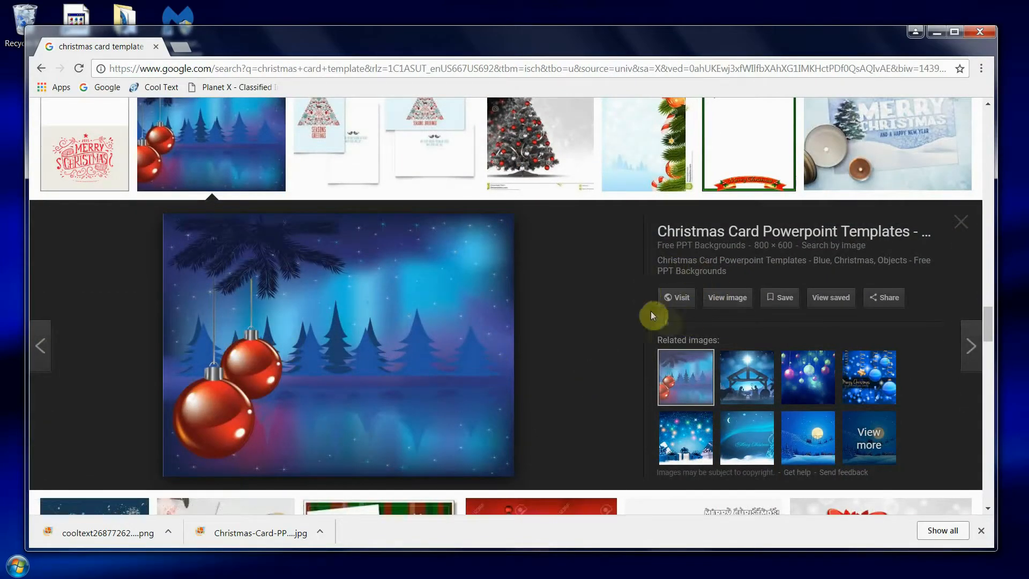
{"action": "left_click", "coordinate": [676, 297]}
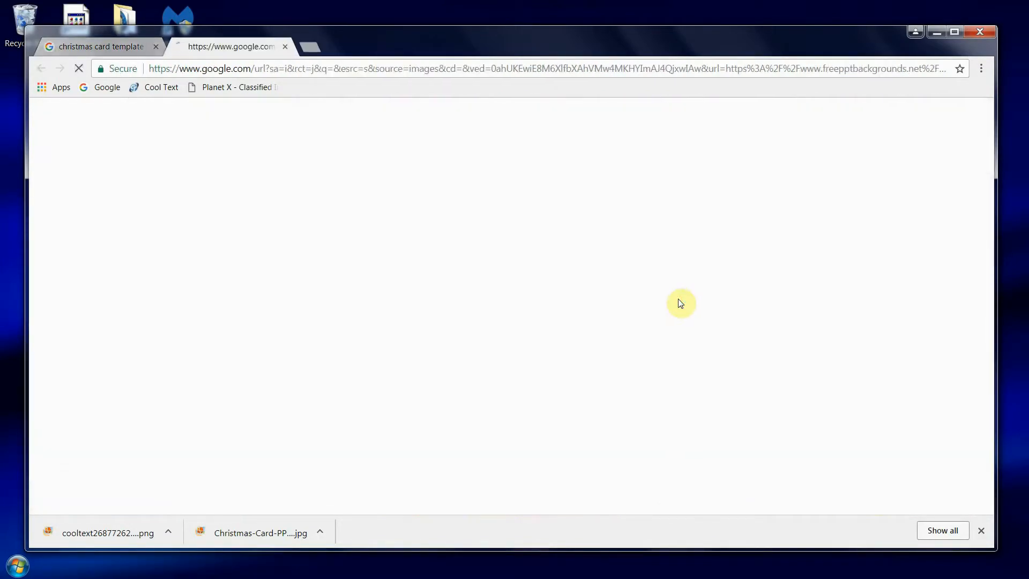
{"action": "scroll", "coordinate": [542, 265], "scroll_direction": "down", "scroll_amount": 1}
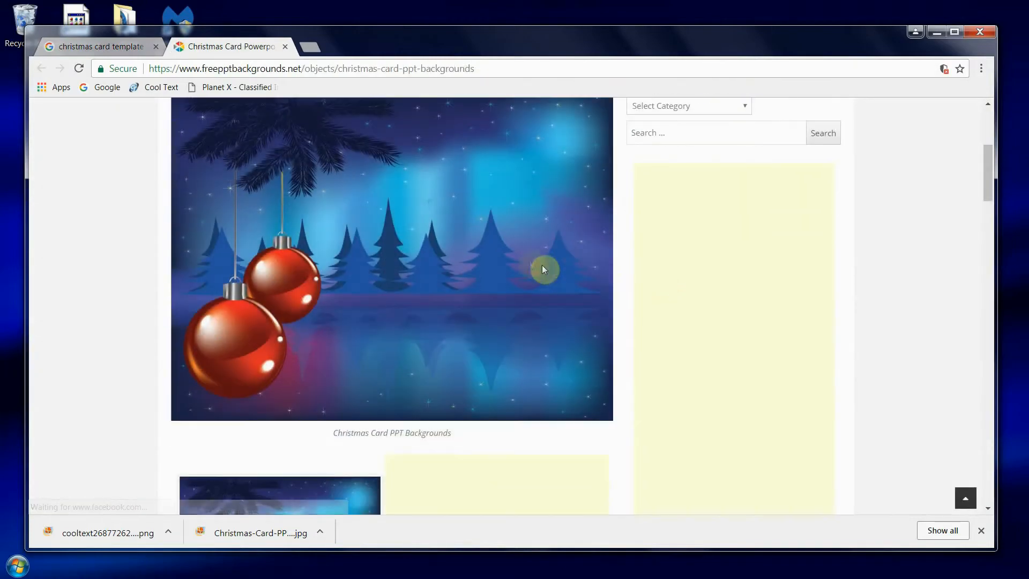
{"action": "scroll", "coordinate": [730, 298], "scroll_direction": "up", "scroll_amount": 1}
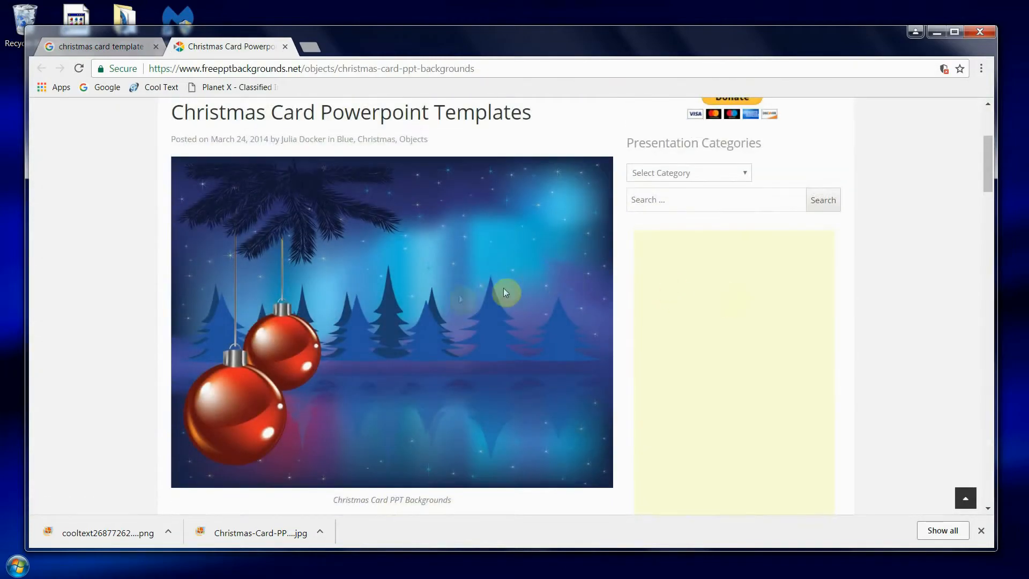
Step: Save the ornament background image as a JPEG in a new Desktop folder named "Christmas Card"
{"action": "right_click", "coordinate": [403, 296]}
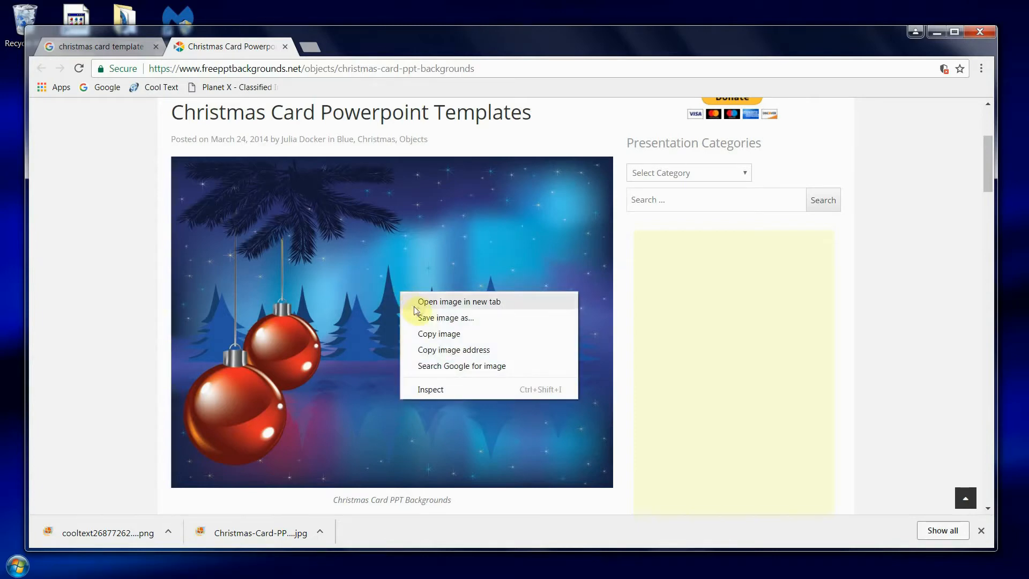
{"action": "left_click", "coordinate": [442, 318]}
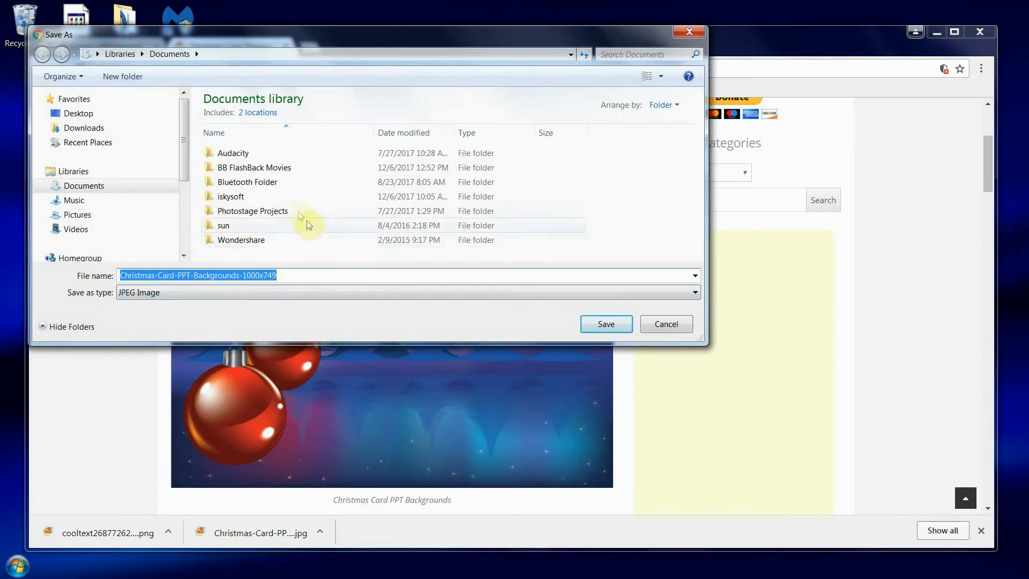
{"action": "left_click", "coordinate": [74, 116]}
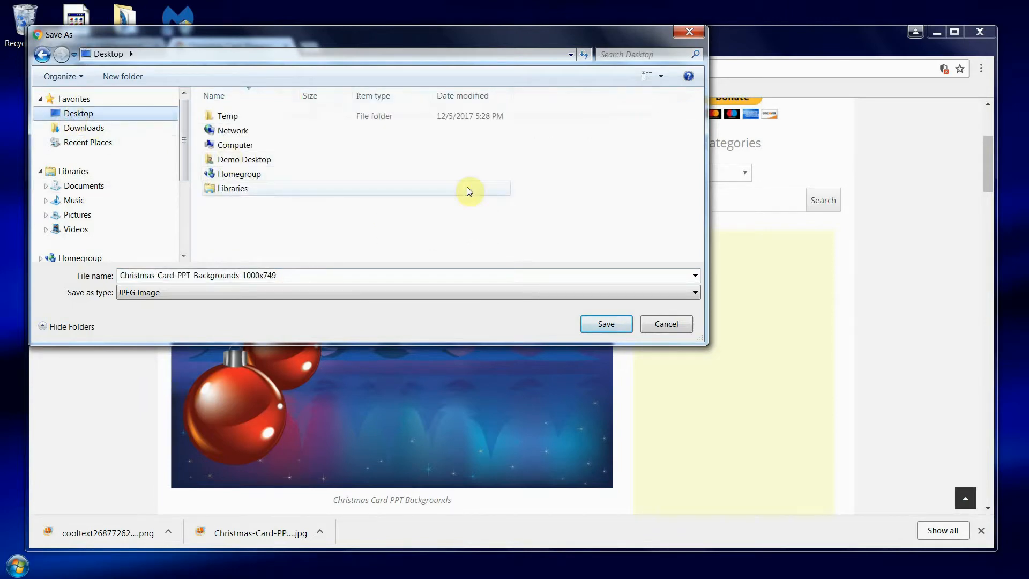
{"action": "right_click", "coordinate": [467, 188]}
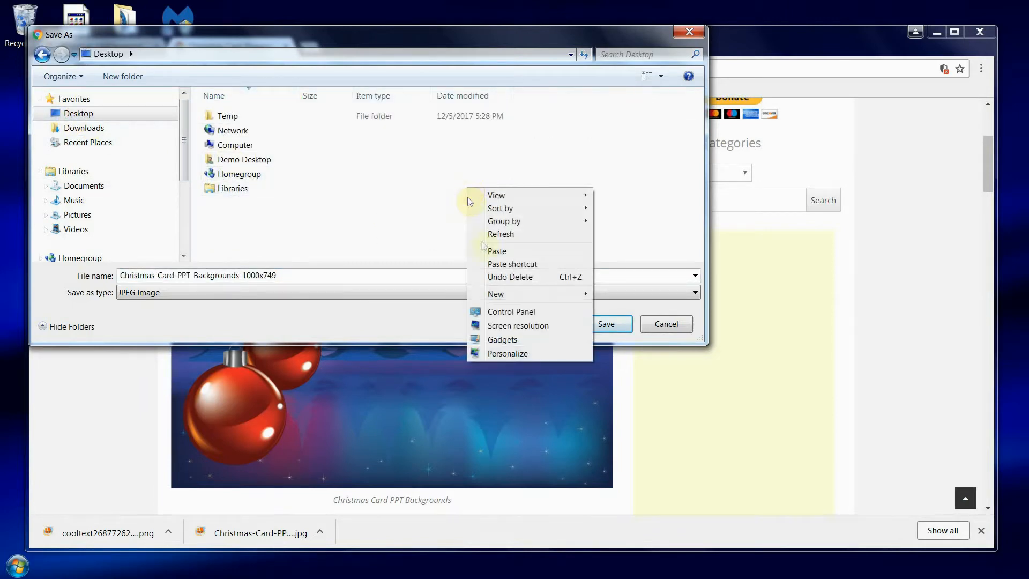
{"action": "mouse_move", "coordinate": [496, 296]}
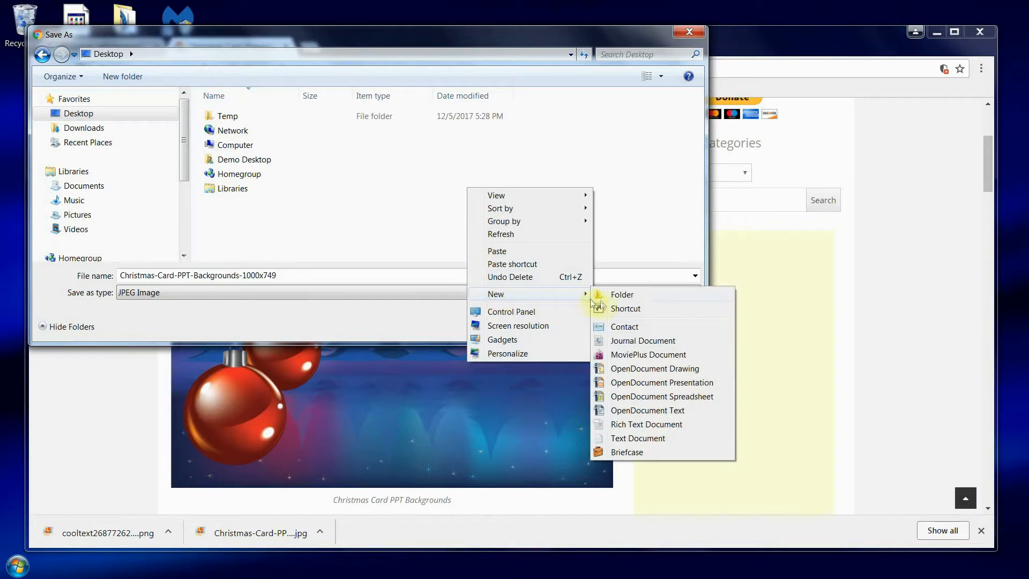
{"action": "left_click", "coordinate": [620, 296]}
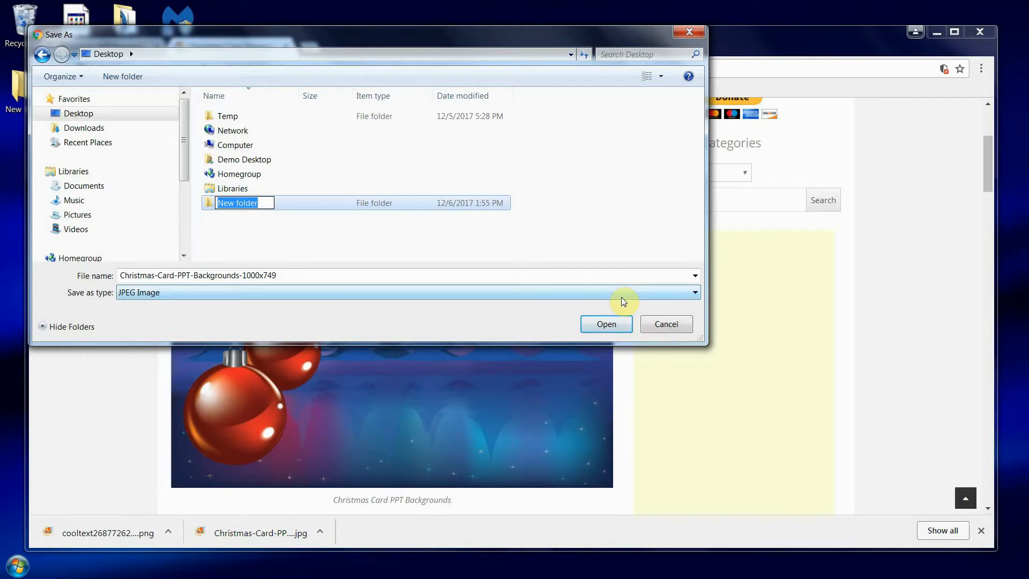
{"action": "type", "text": "C"}
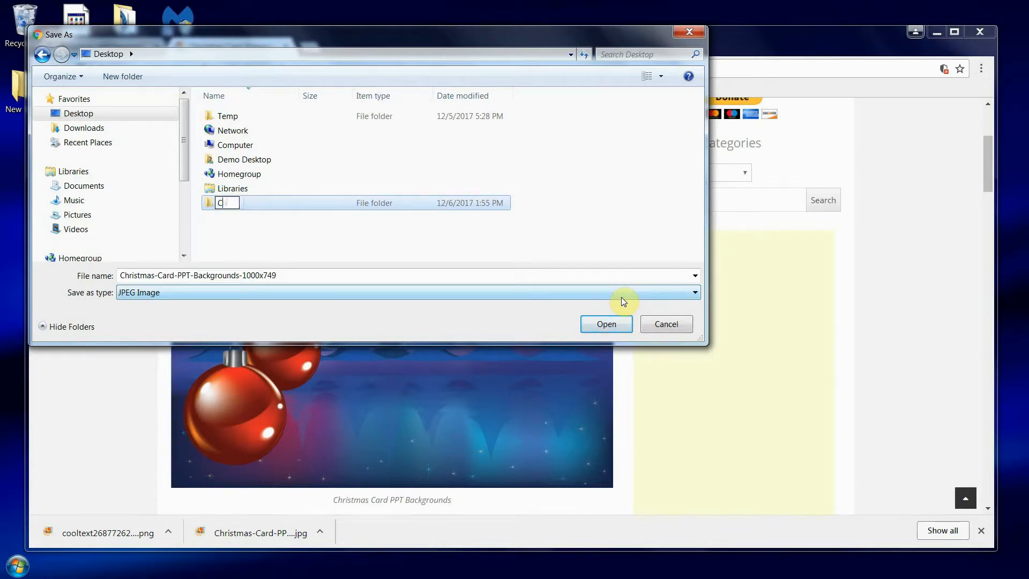
{"action": "type", "text": "hristmas Card"}
{"action": "key", "text": "Return"}
{"action": "left_click", "coordinate": [604, 322]}
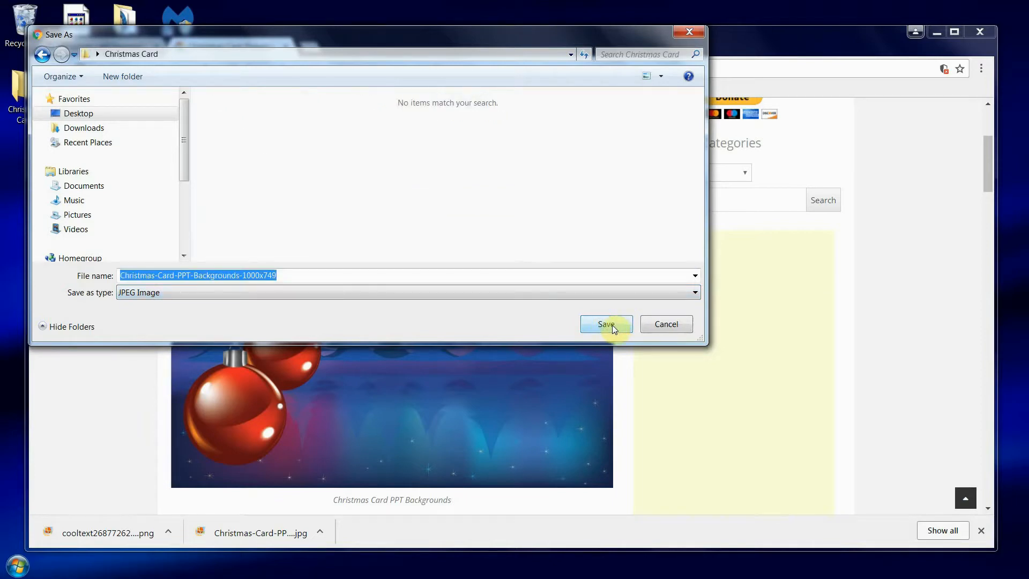
{"action": "left_click", "coordinate": [613, 325]}
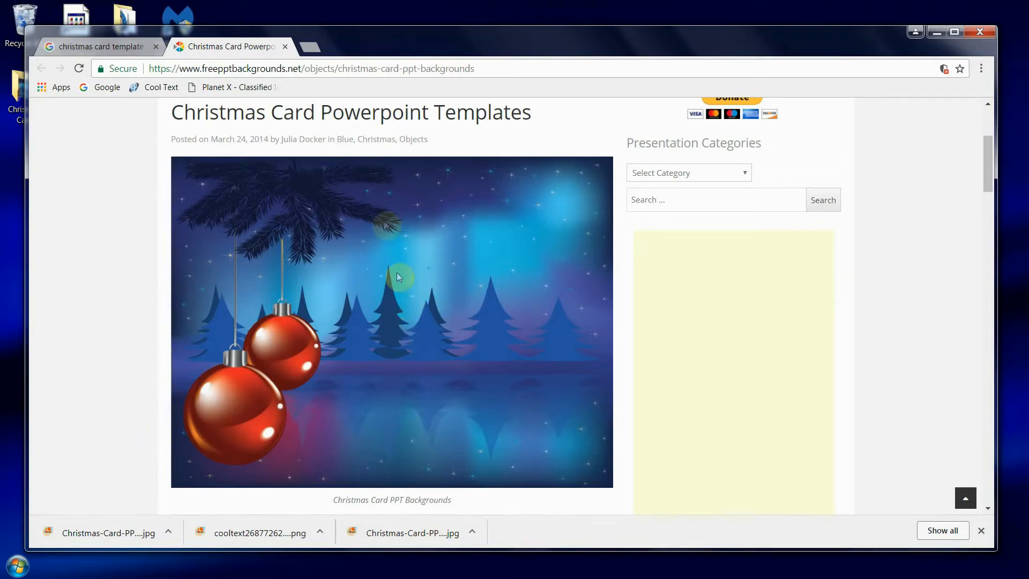
Step: Load pixlr.com/editor in a new browser tab and dismiss its welcome dialog
{"action": "left_click", "coordinate": [310, 49]}
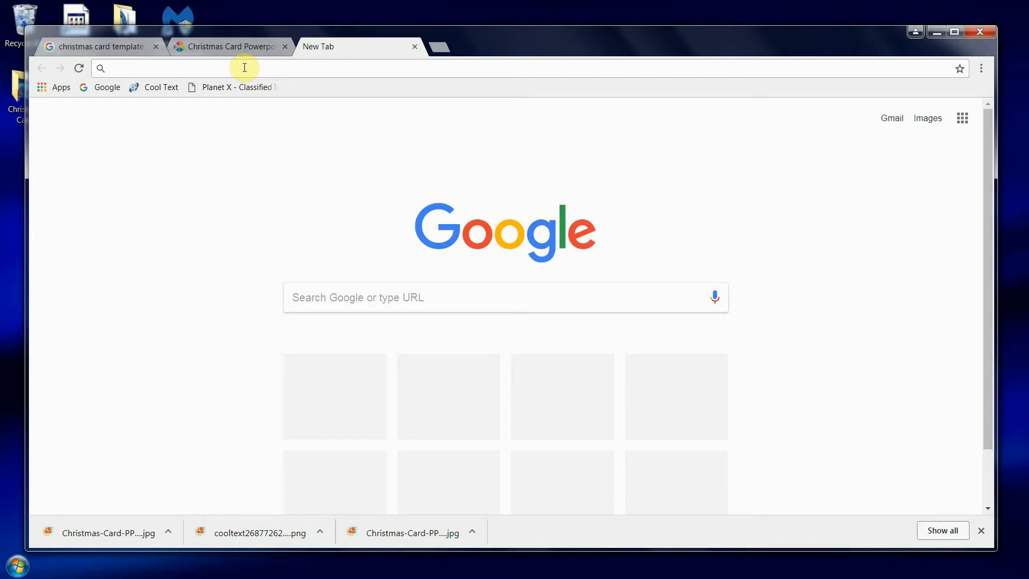
{"action": "type", "text": "p"}
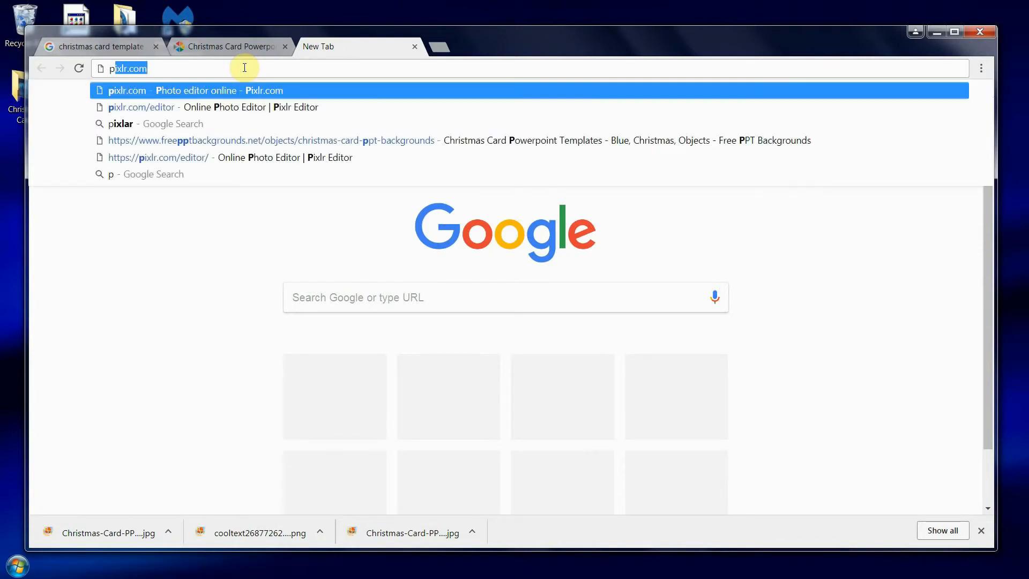
{"action": "type", "text": "ix"}
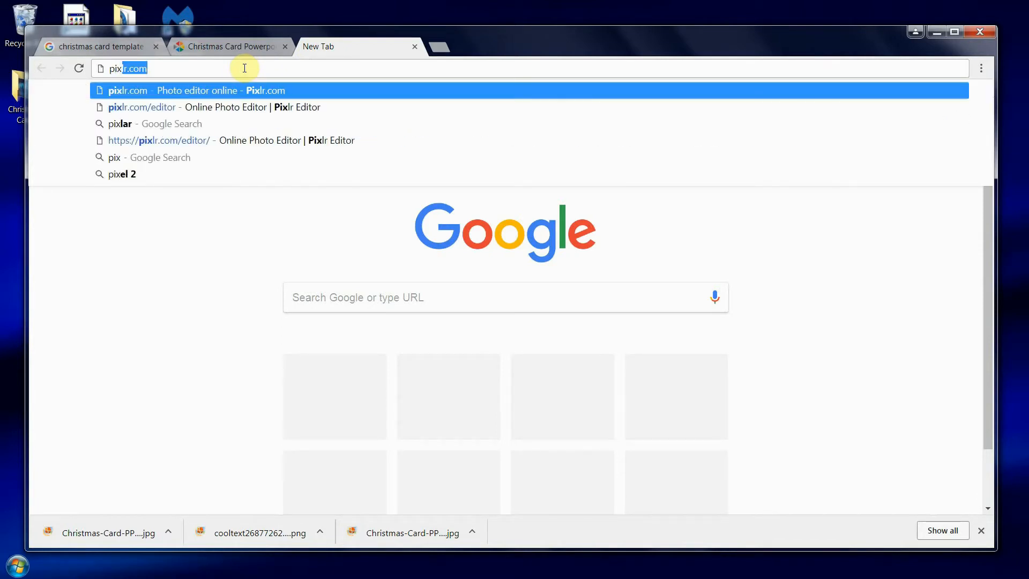
{"action": "type", "text": "lr"}
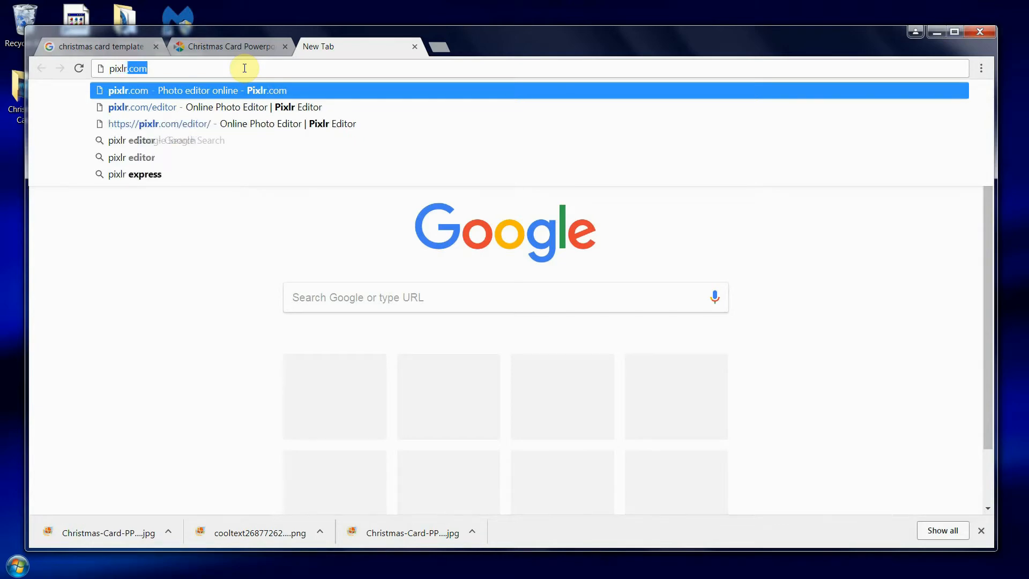
{"action": "type", "text": ".co"}
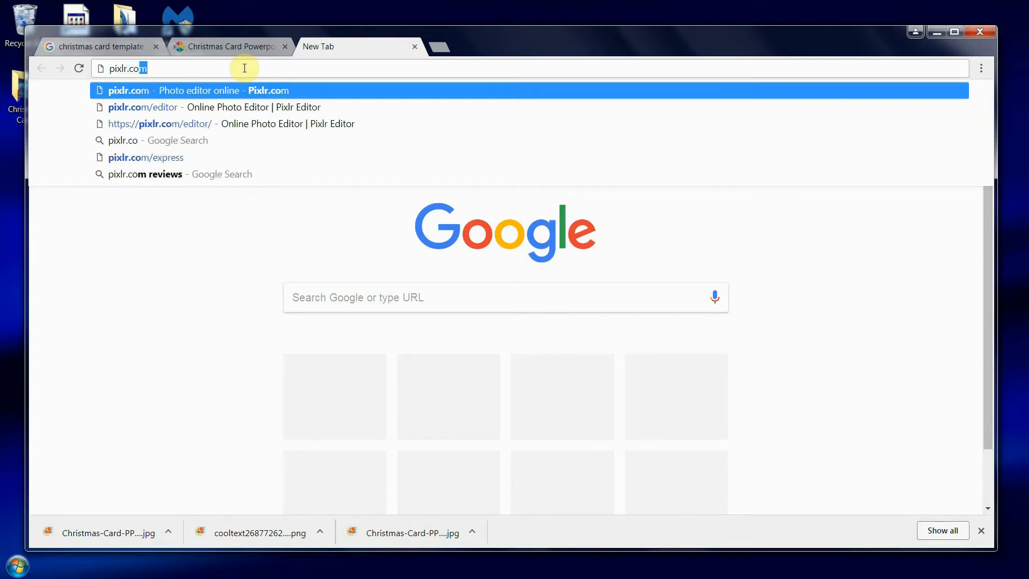
{"action": "type", "text": "m/"}
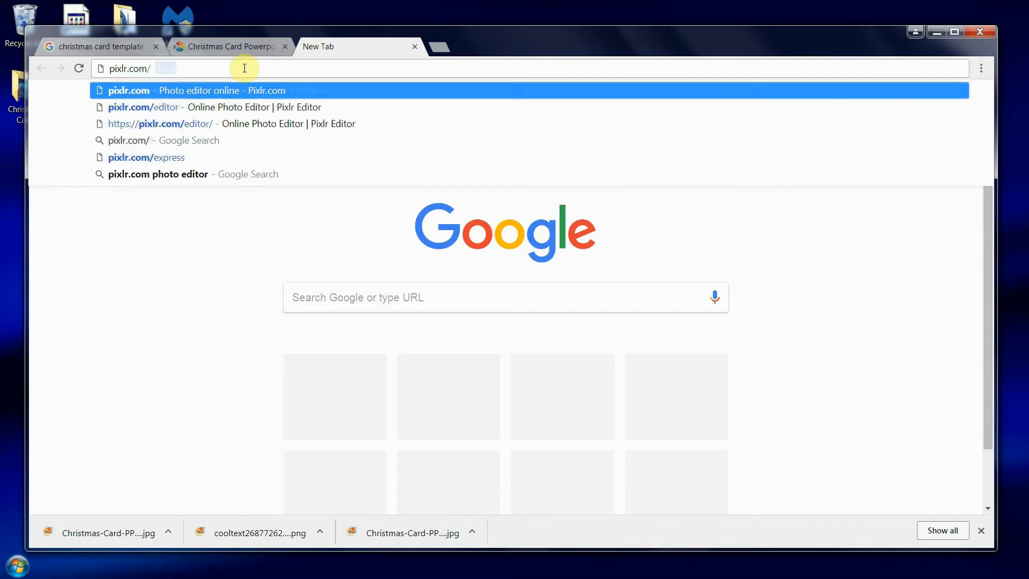
{"action": "type", "text": "editor"}
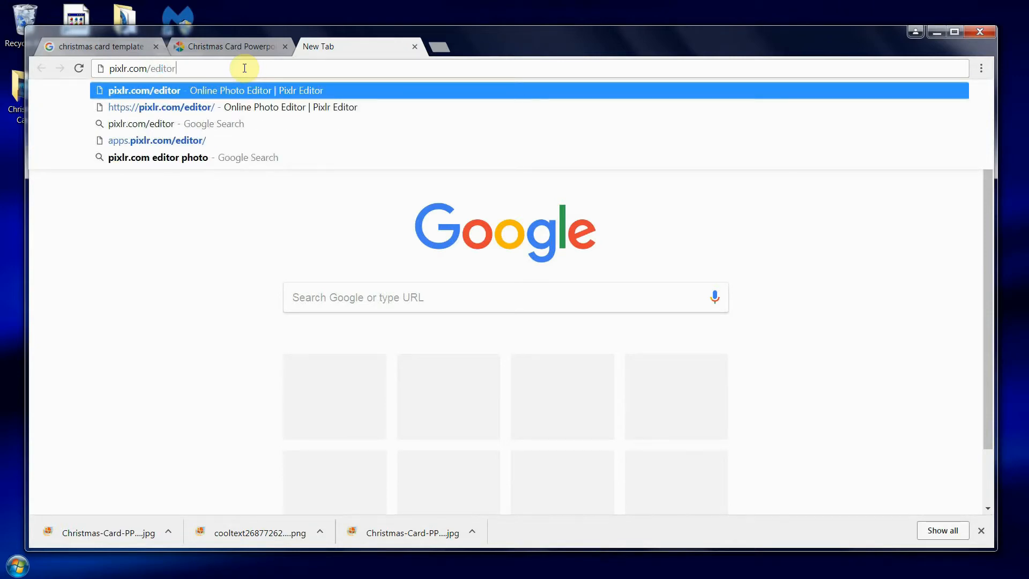
{"action": "key", "text": "Return"}
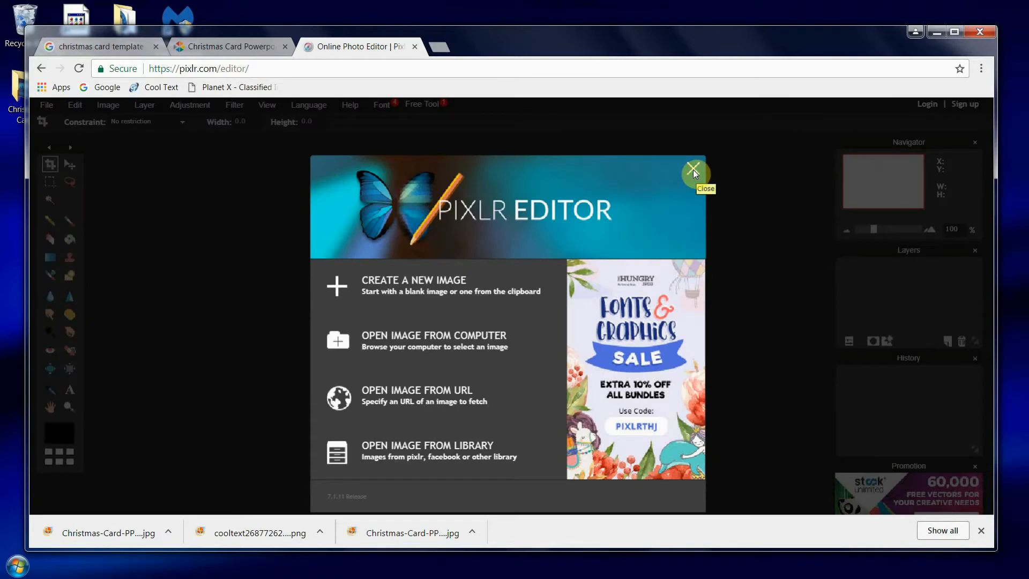
{"action": "left_click", "coordinate": [693, 169]}
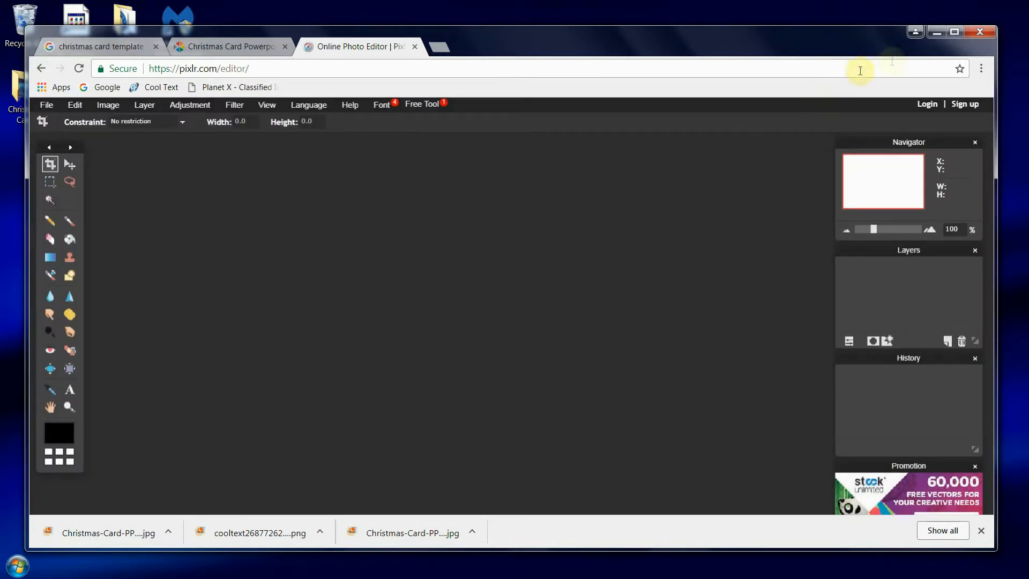
Step: Maximize the browser window and open Christmas-Card-PPT-Backgrounds-1000x749 from the Christmas Card folder in the editor
{"action": "left_click", "coordinate": [953, 33]}
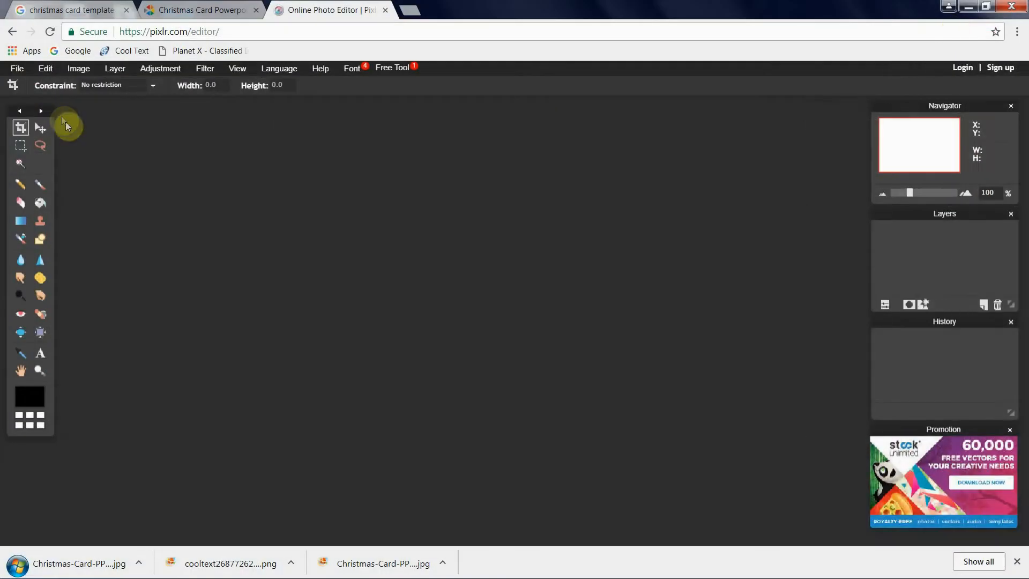
{"action": "left_click", "coordinate": [17, 72]}
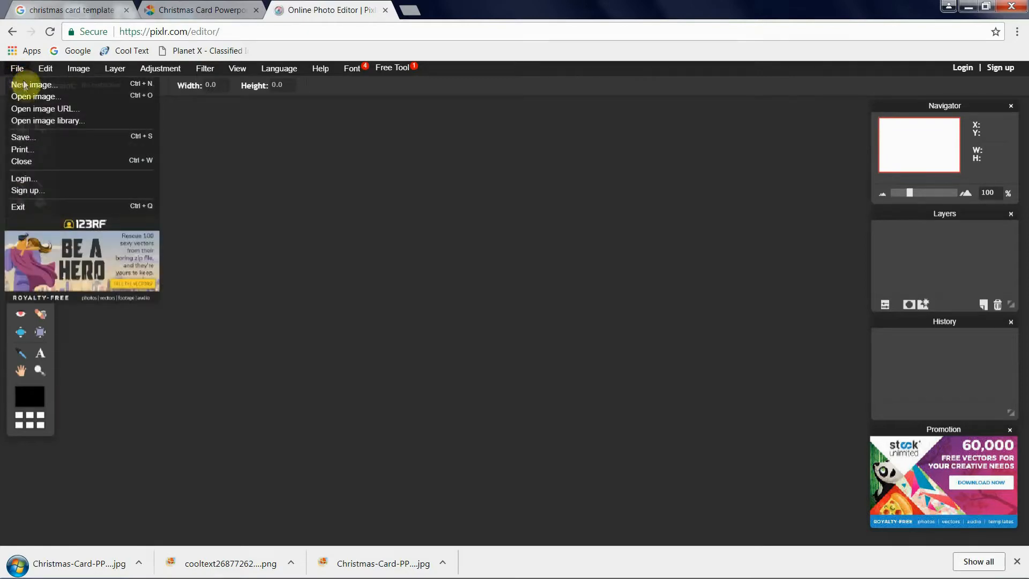
{"action": "left_click", "coordinate": [26, 101]}
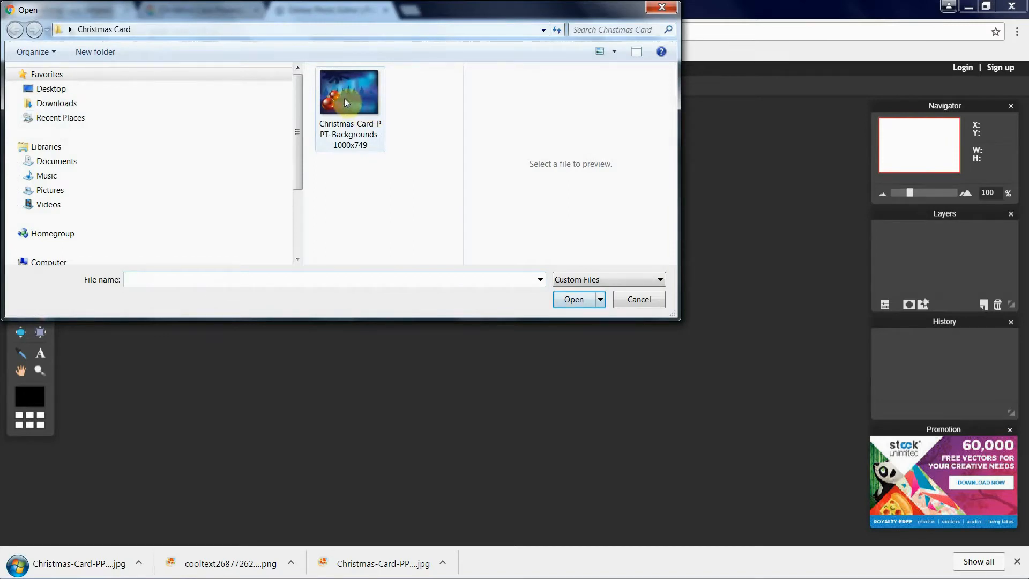
{"action": "left_click", "coordinate": [344, 105]}
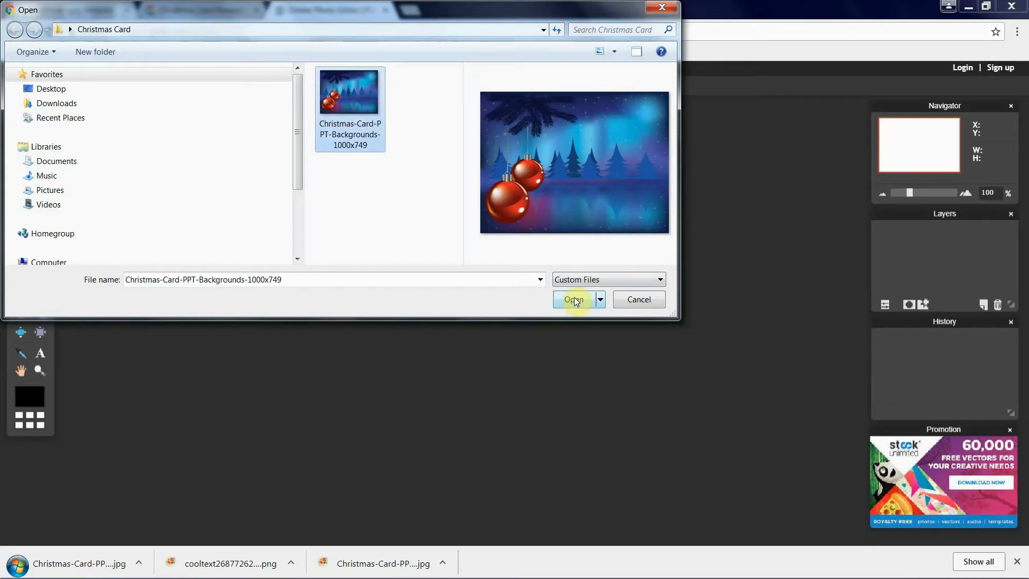
{"action": "left_click", "coordinate": [574, 299]}
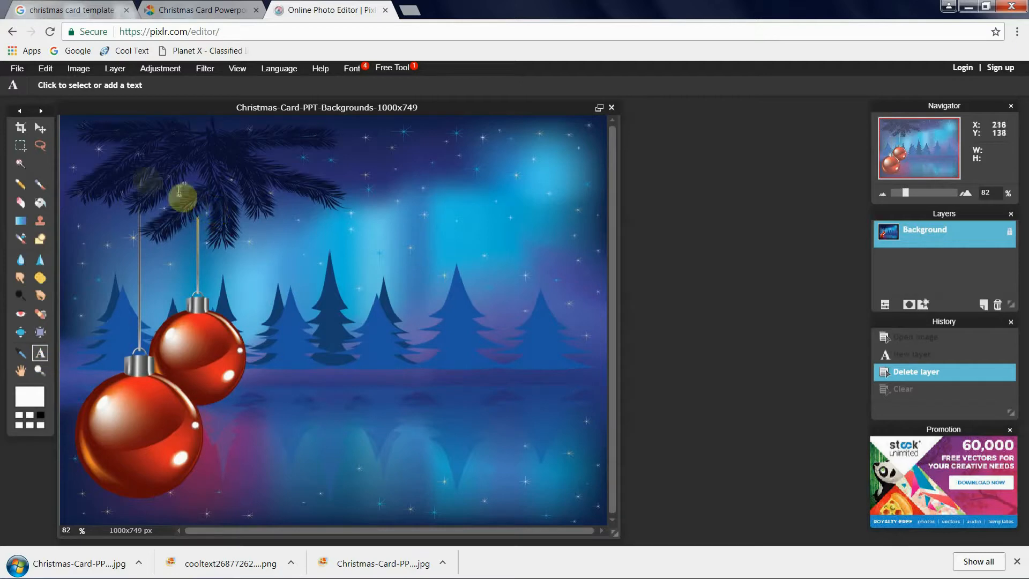
Step: Add the text "Merry Christmas" in white Verdana Regular, size 94, across the upper part of the card image
{"action": "left_click", "coordinate": [115, 161]}
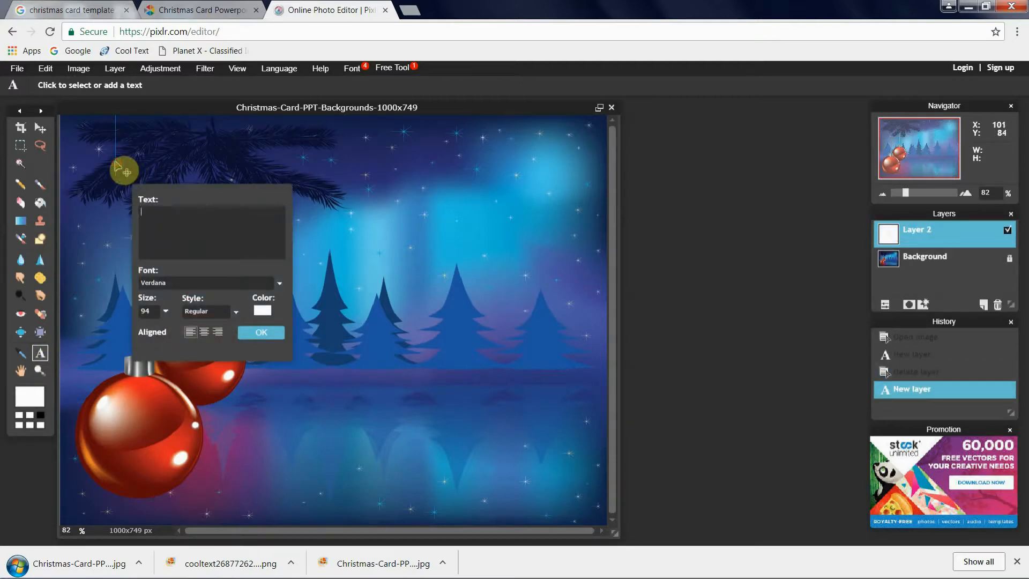
{"action": "left_click", "coordinate": [166, 311]}
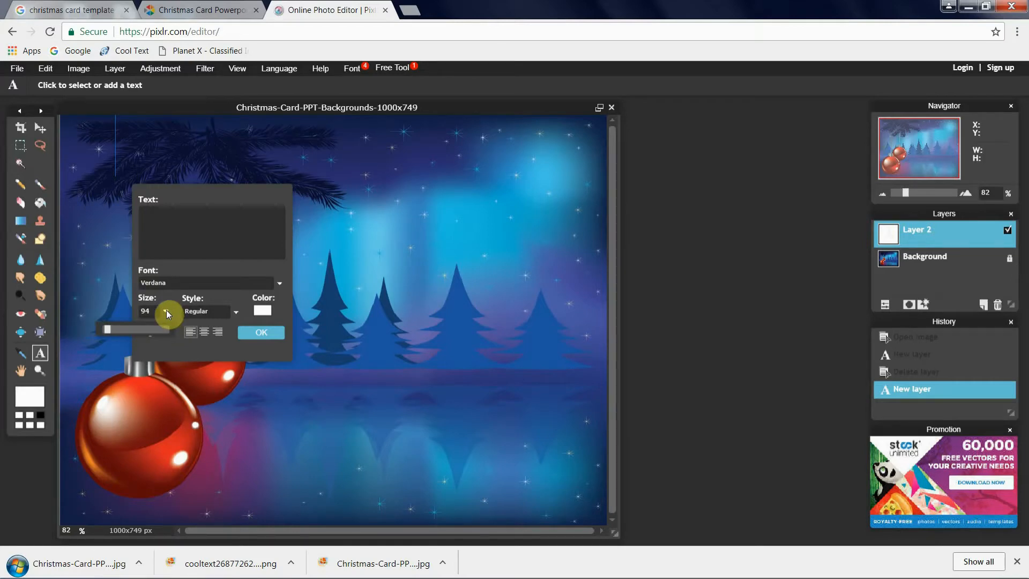
{"action": "left_click", "coordinate": [168, 229]}
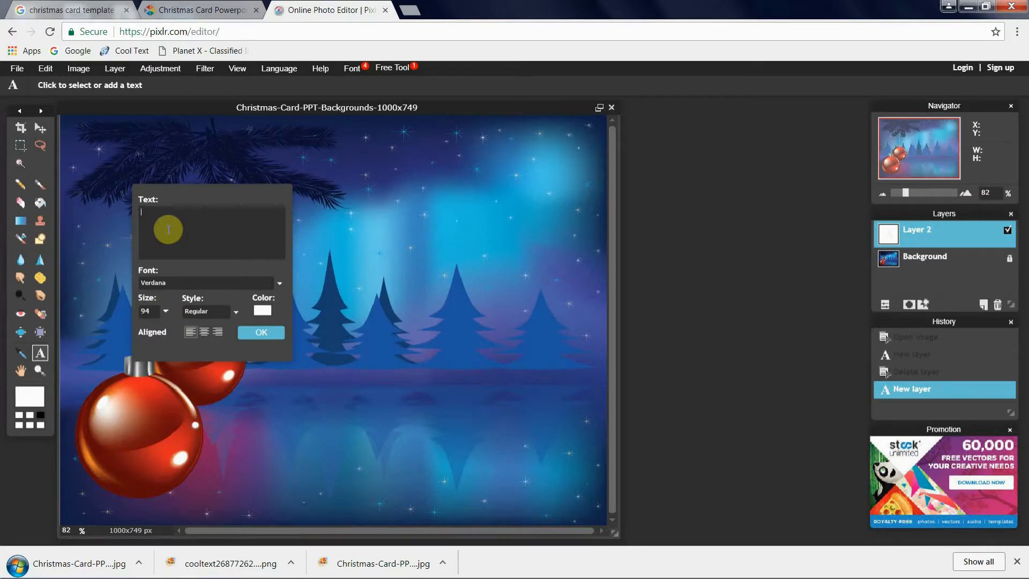
{"action": "type", "text": "M"}
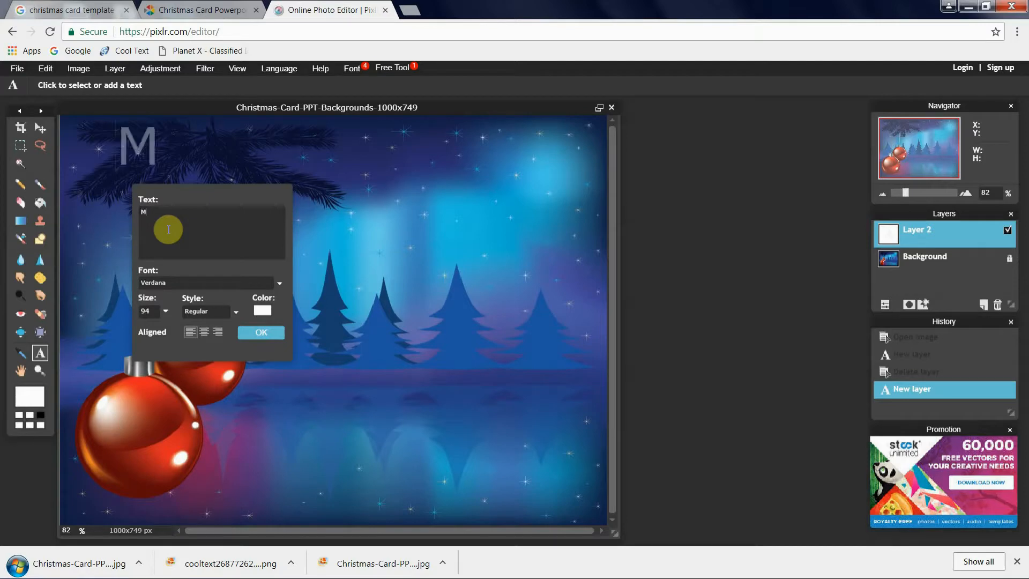
{"action": "type", "text": "erry"}
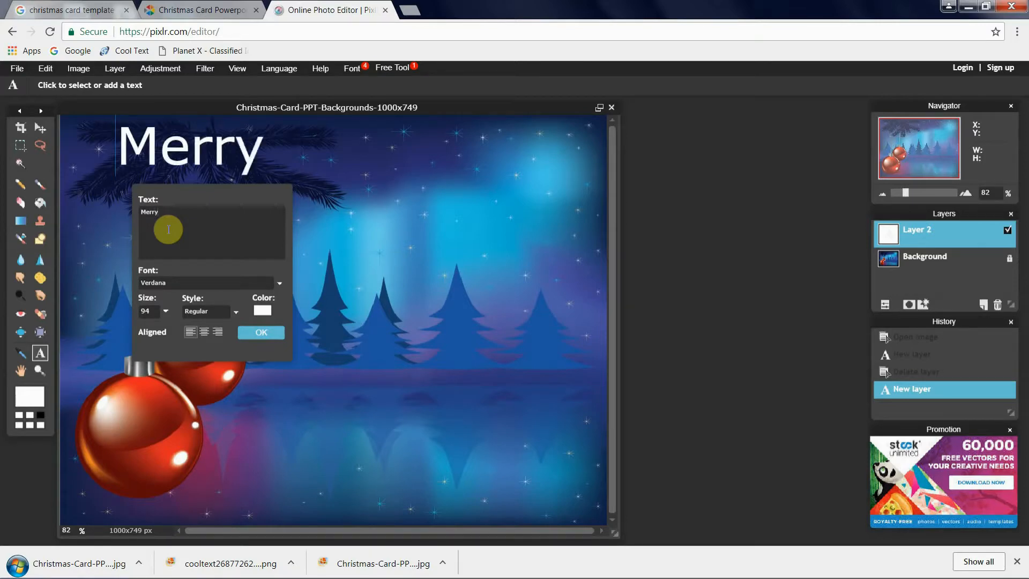
{"action": "type", "text": " Christmas"}
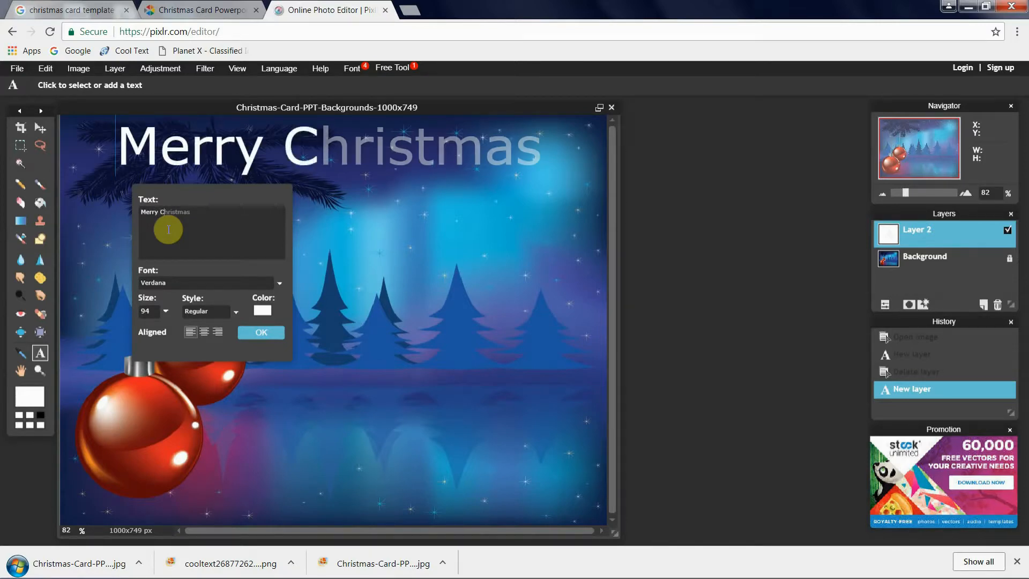
{"action": "left_click", "coordinate": [264, 334]}
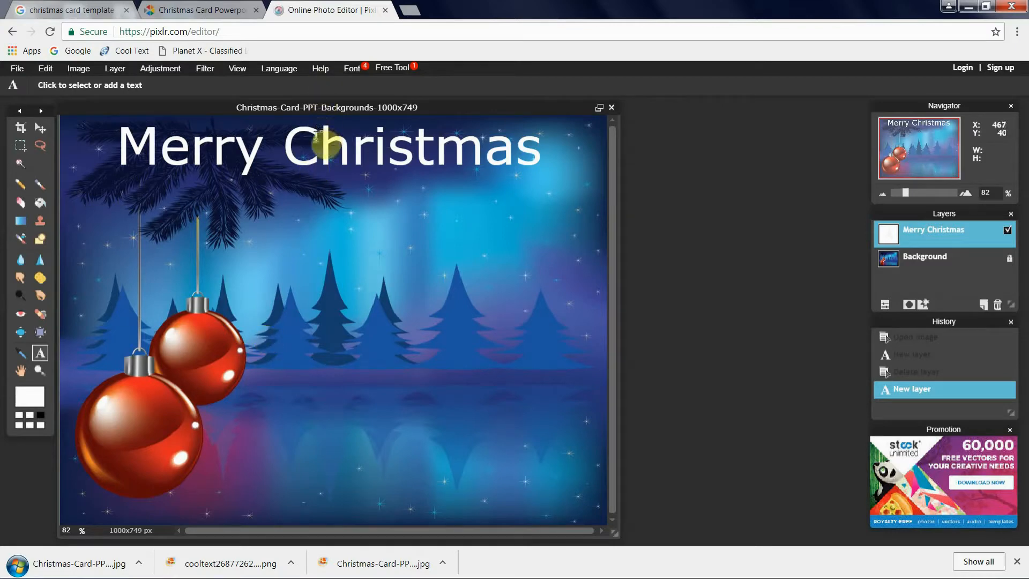
Step: Undo the last added "Merry Christmas" text layer on the card image
{"action": "key", "text": "ctrl"}
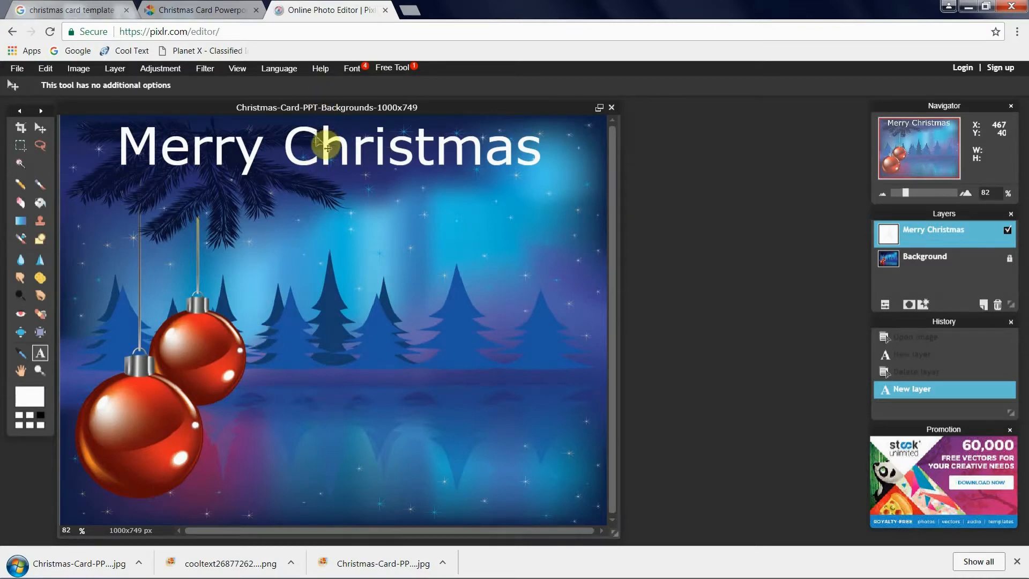
{"action": "key", "text": "ctrl+z"}
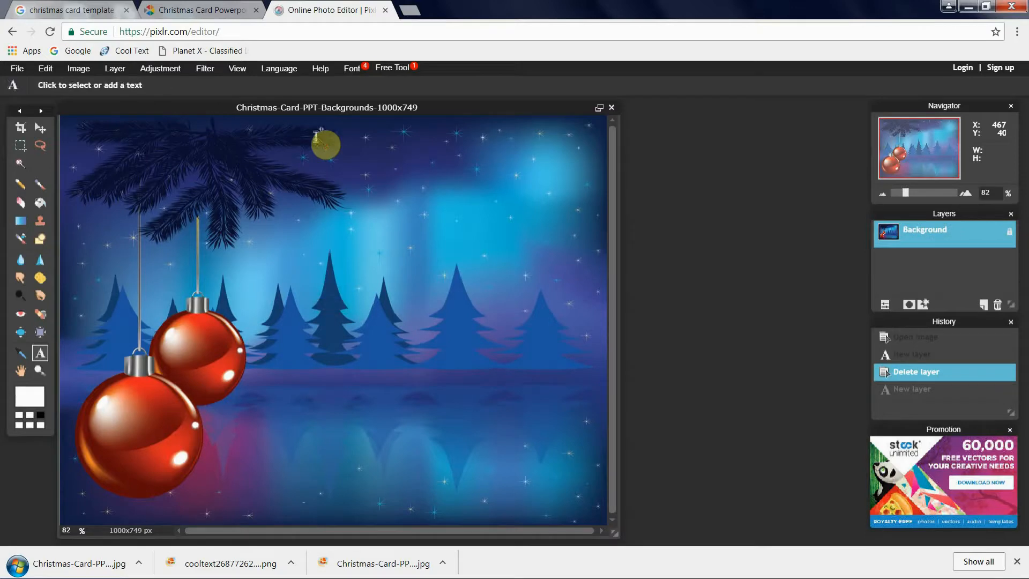
Step: Load the Cool Text site in a new browser tab and choose the Legal logo style
{"action": "left_click", "coordinate": [412, 13]}
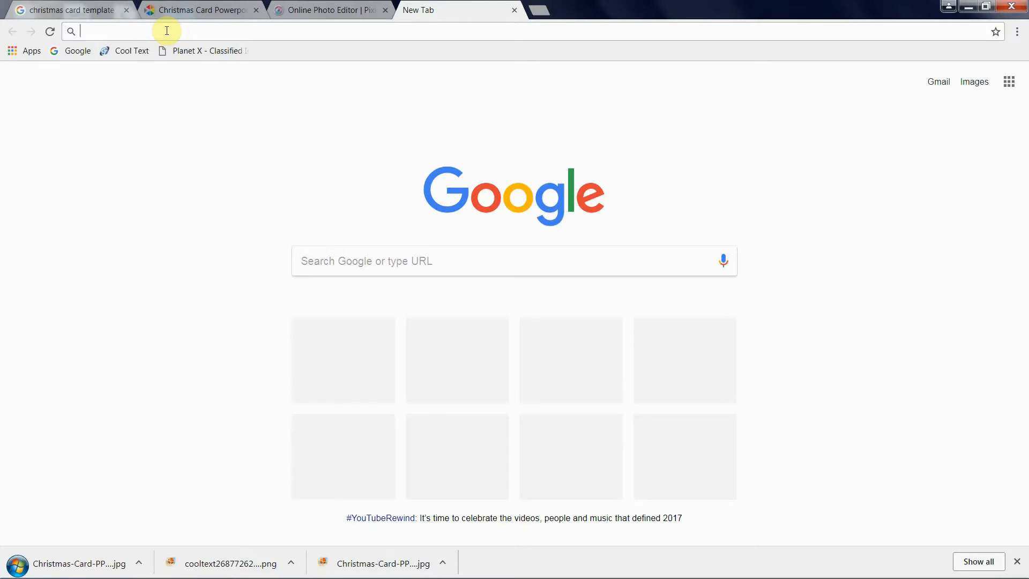
{"action": "left_click", "coordinate": [142, 54]}
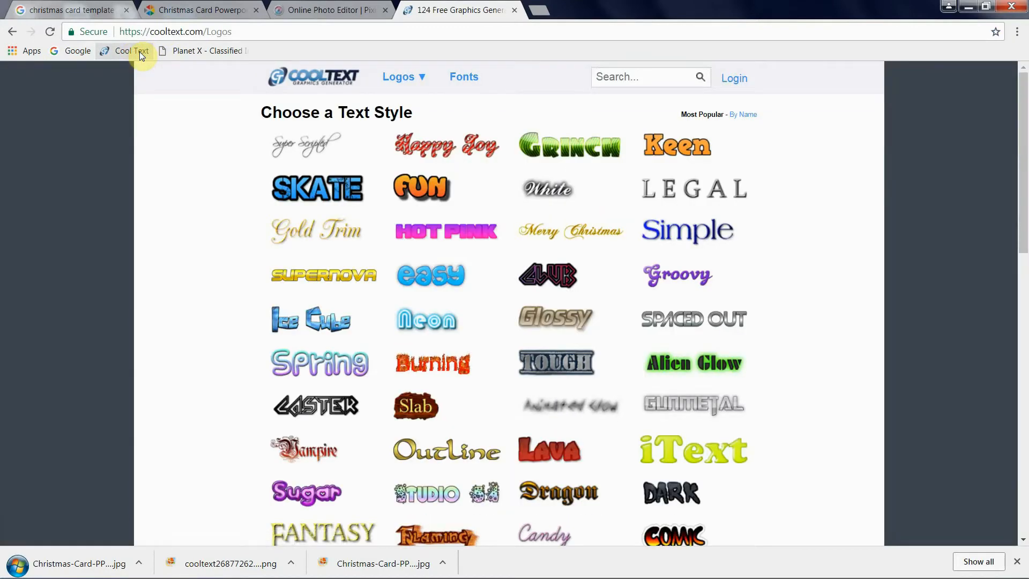
{"action": "mouse_move", "coordinate": [398, 76]}
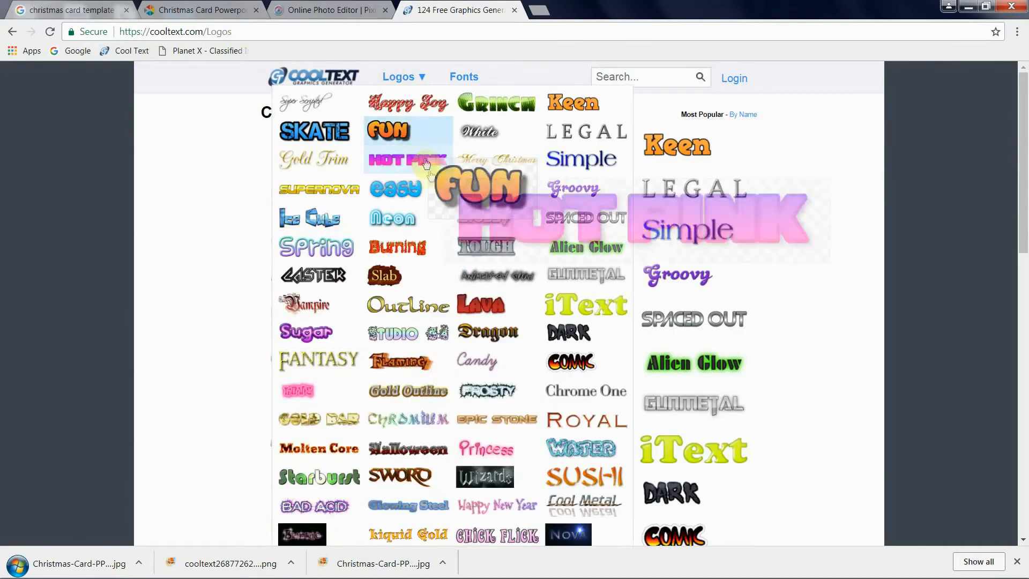
{"action": "mouse_move", "coordinate": [538, 161]}
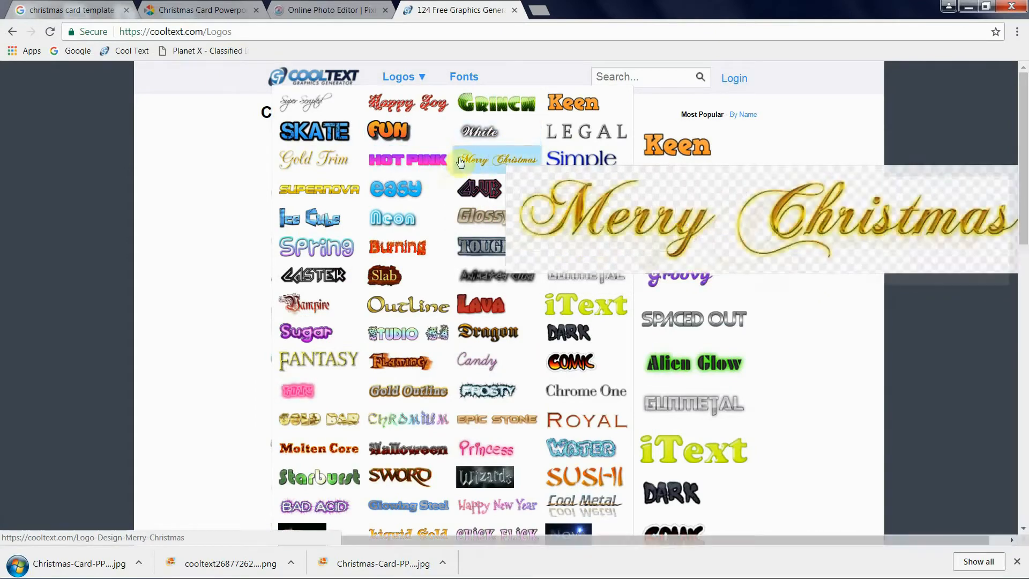
{"action": "mouse_move", "coordinate": [391, 196]}
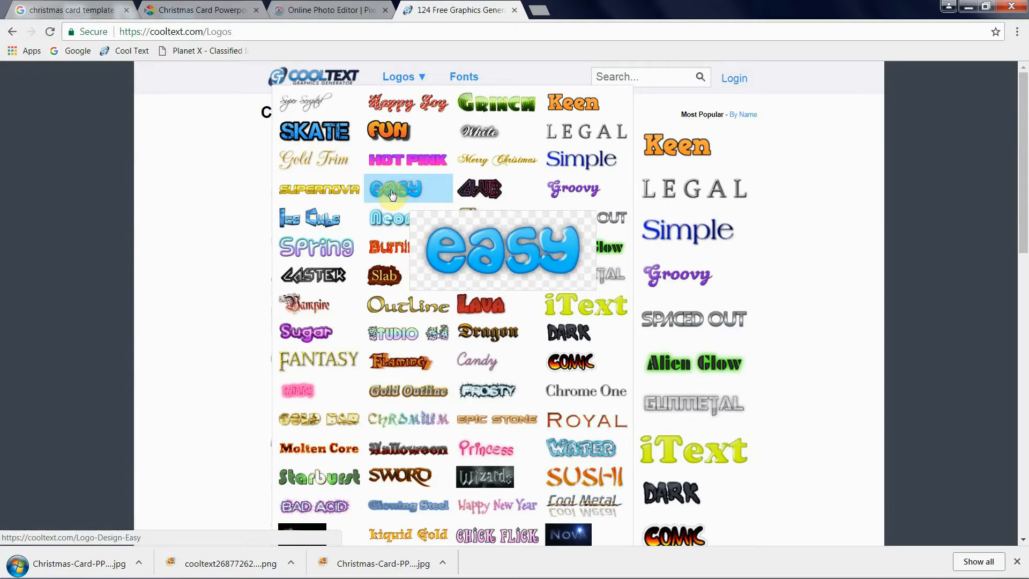
{"action": "mouse_move", "coordinate": [520, 138]}
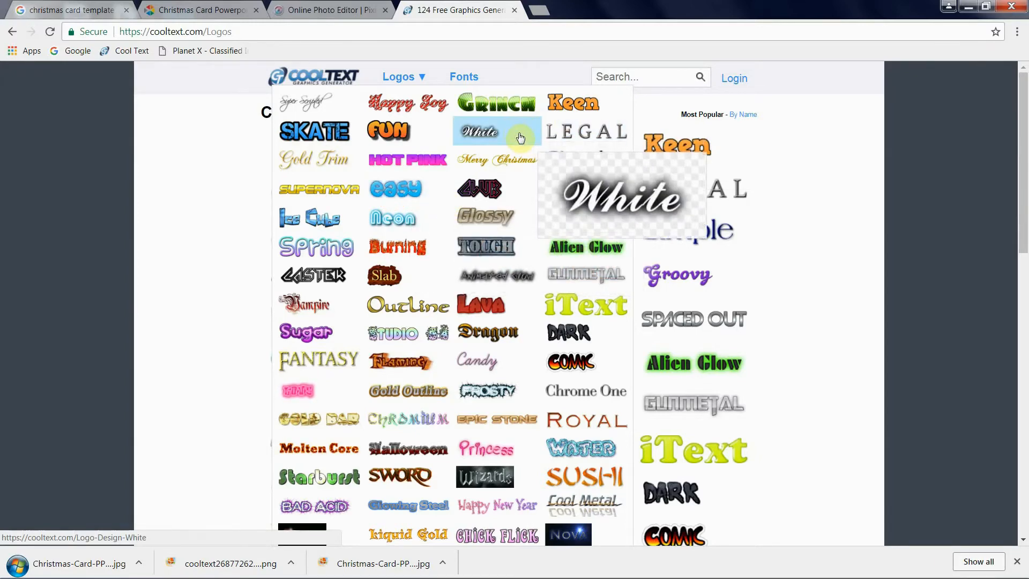
{"action": "mouse_move", "coordinate": [513, 272]}
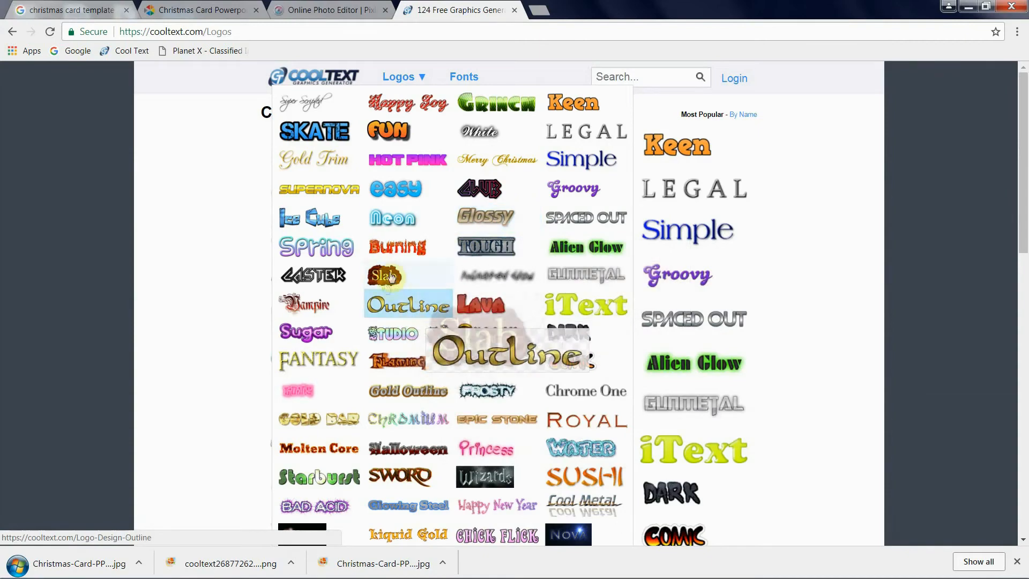
{"action": "mouse_move", "coordinate": [425, 206]}
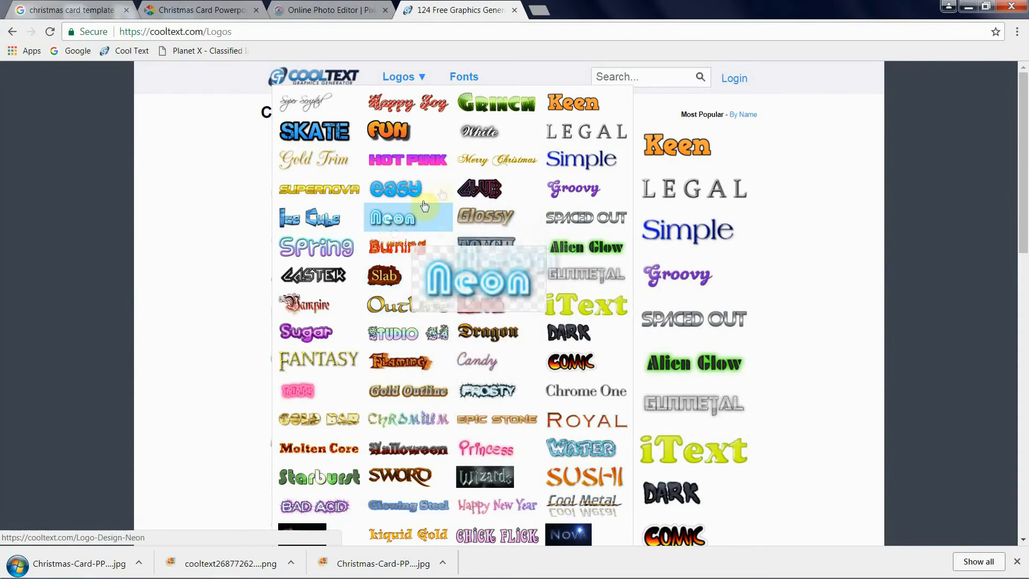
{"action": "mouse_move", "coordinate": [573, 144]}
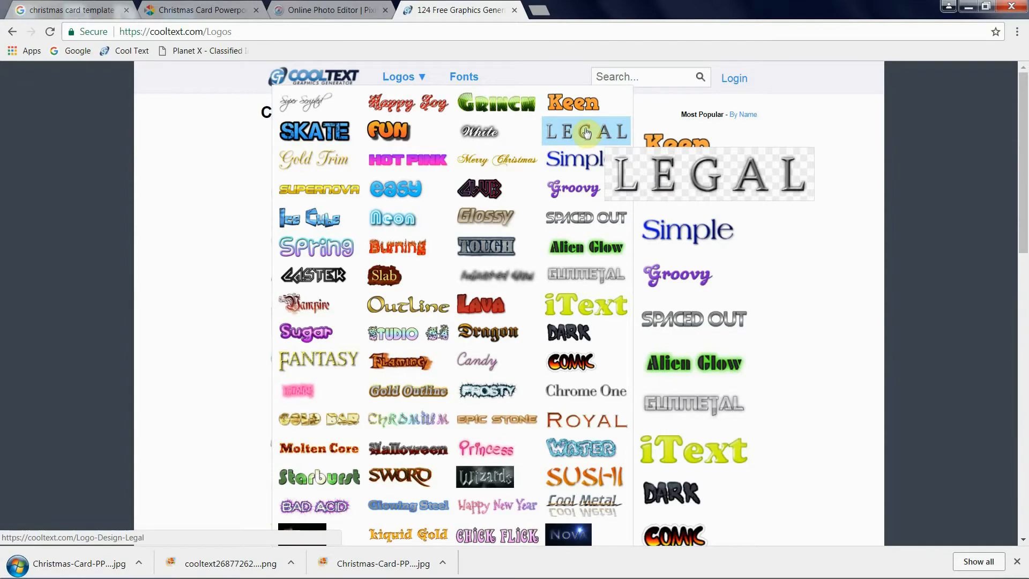
{"action": "left_click", "coordinate": [586, 131]}
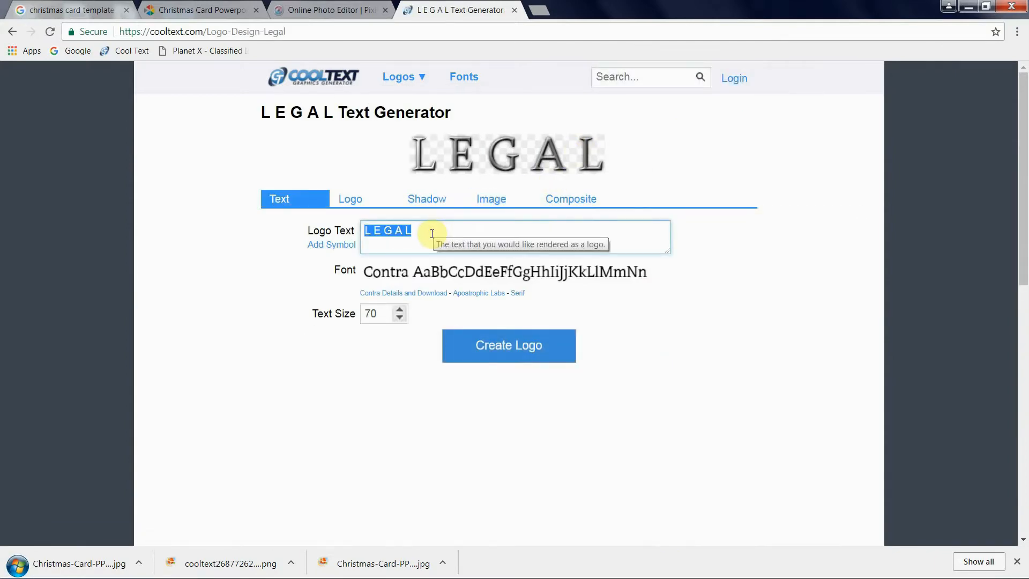
Step: Change the logo font to Ford script from the Calligraphy category
{"action": "mouse_move", "coordinate": [381, 275]}
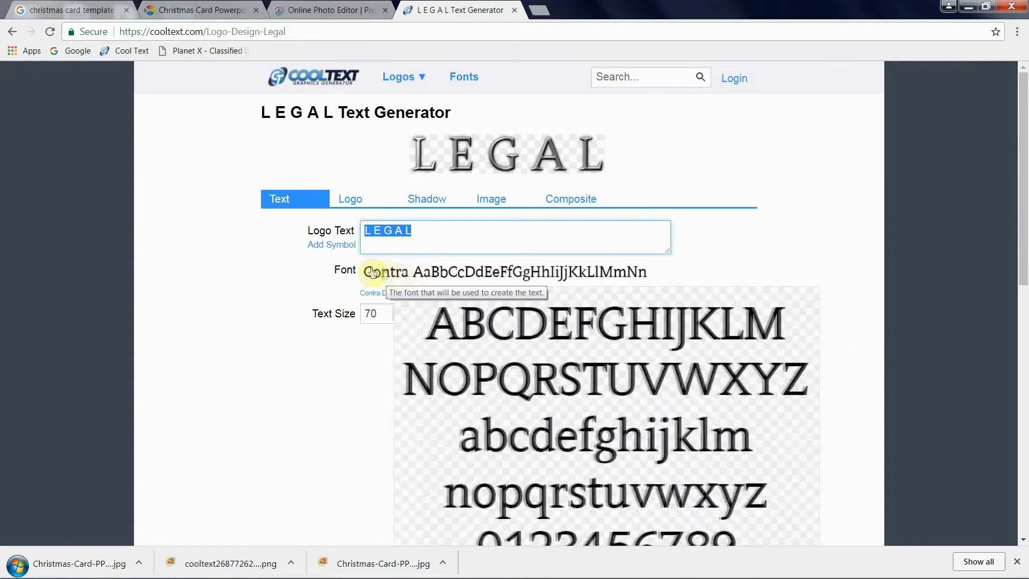
{"action": "left_click", "coordinate": [378, 272]}
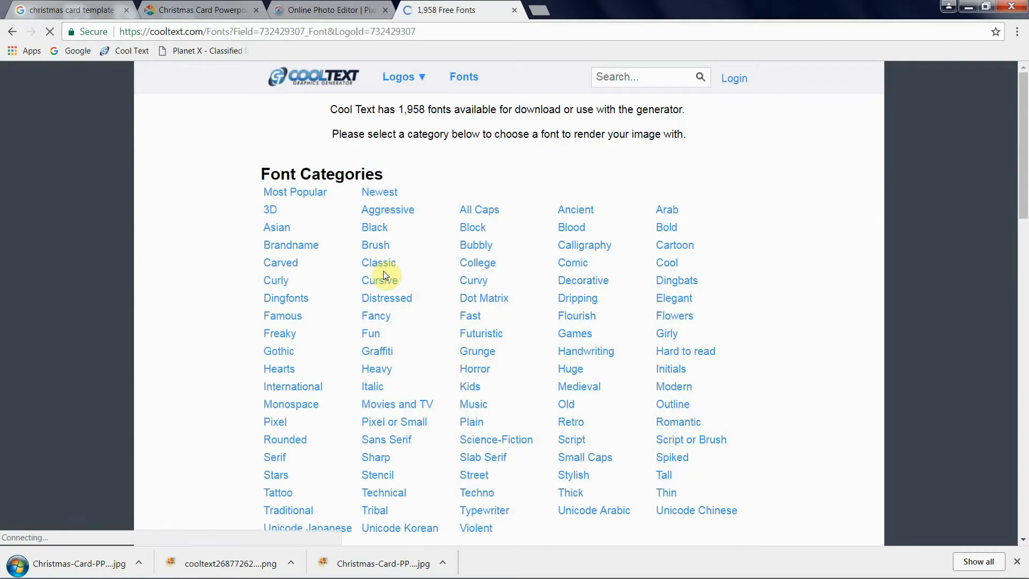
{"action": "left_click", "coordinate": [579, 248]}
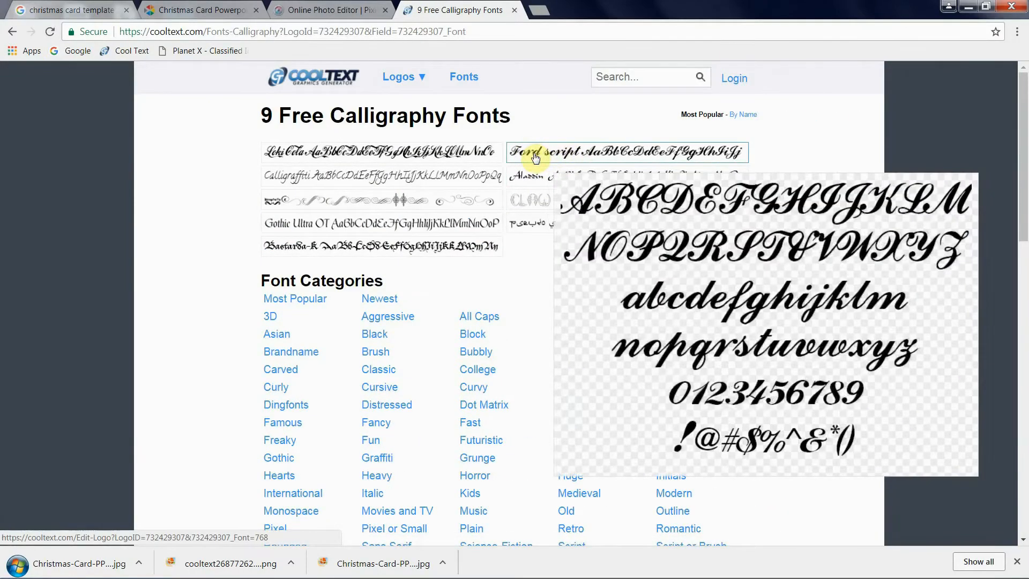
{"action": "left_click", "coordinate": [534, 156]}
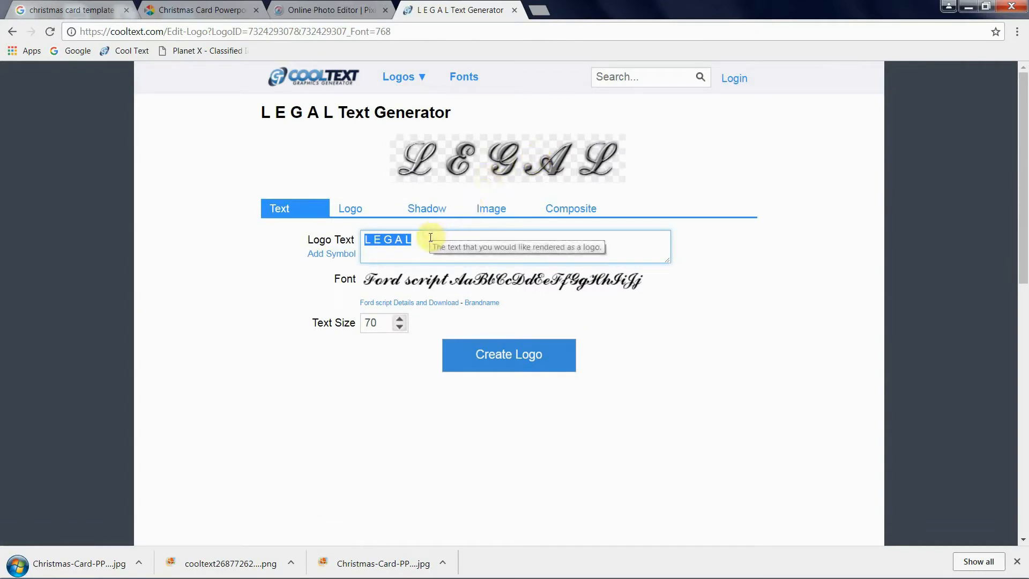
Step: Replace the logo text with "Merry Christmas" and an indented second line reading "and Happy New Year"
{"action": "left_click_drag", "start_coordinate": [429, 237], "coordinate": [368, 242]}
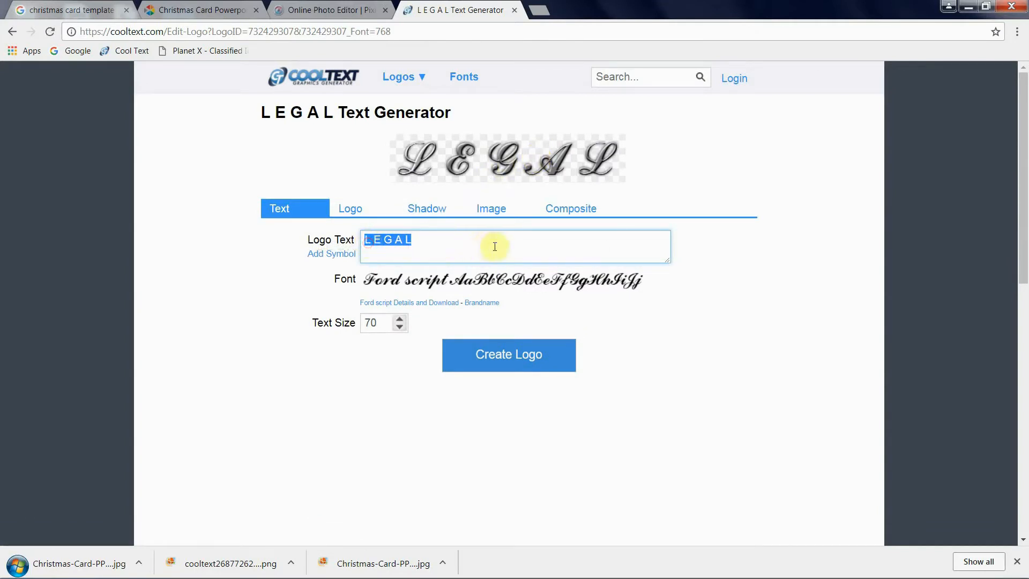
{"action": "type", "text": "Me"}
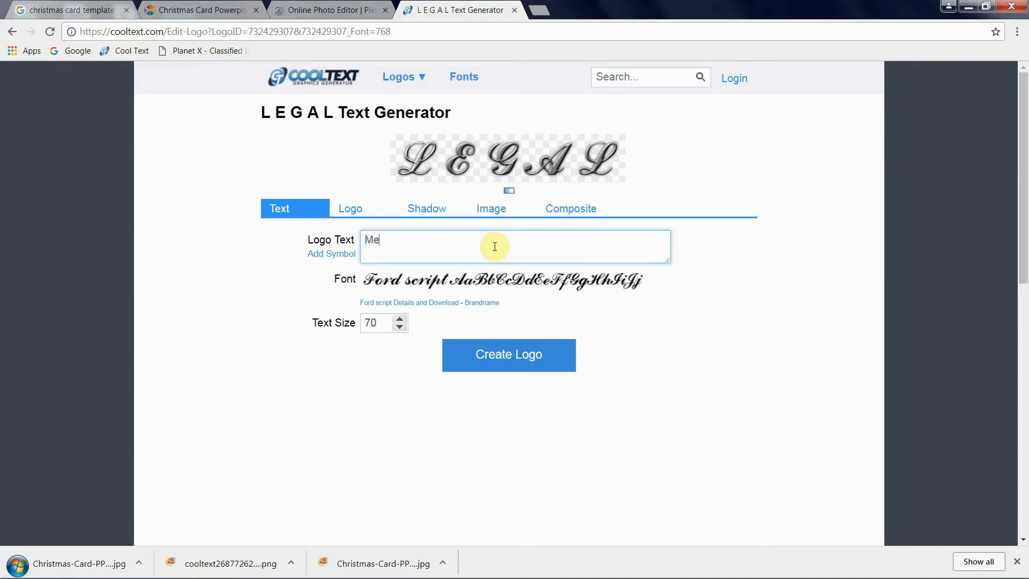
{"action": "type", "text": "rry "}
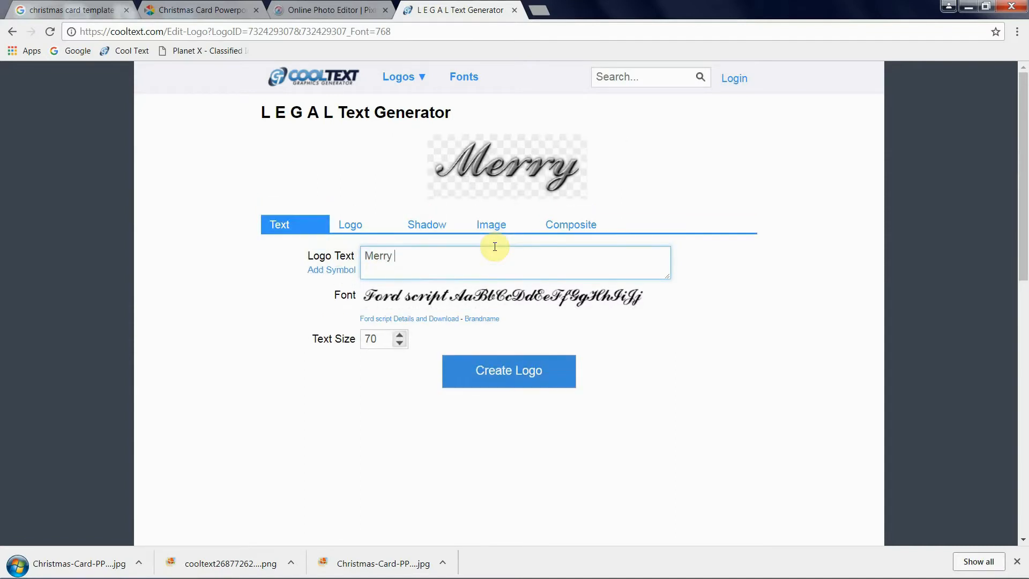
{"action": "type", "text": "Christmas"}
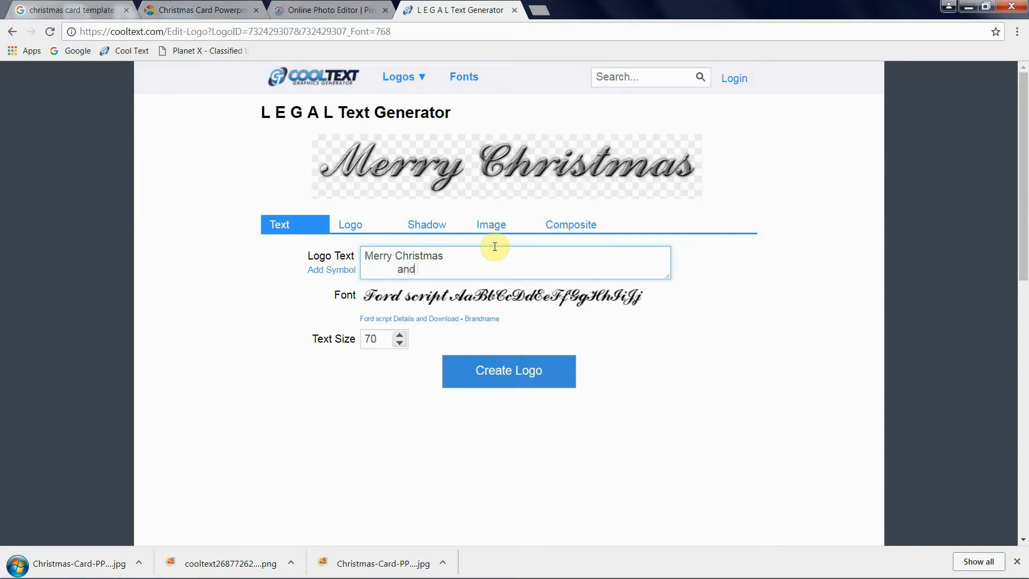
{"action": "type", "text": "and Happy New Year"}
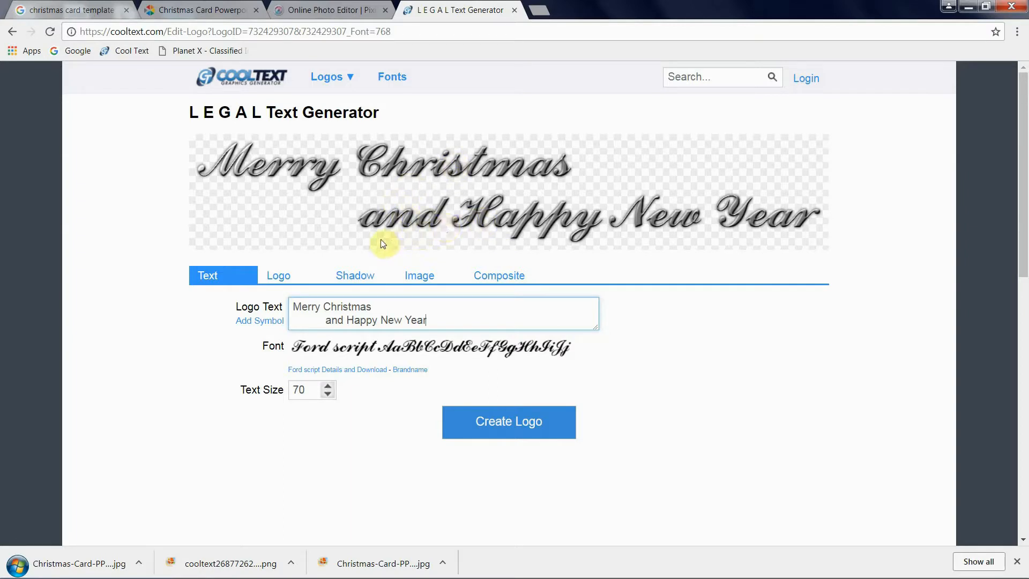
Step: Set the logo's text color to the gold #E6AF37
{"action": "left_click", "coordinate": [284, 276]}
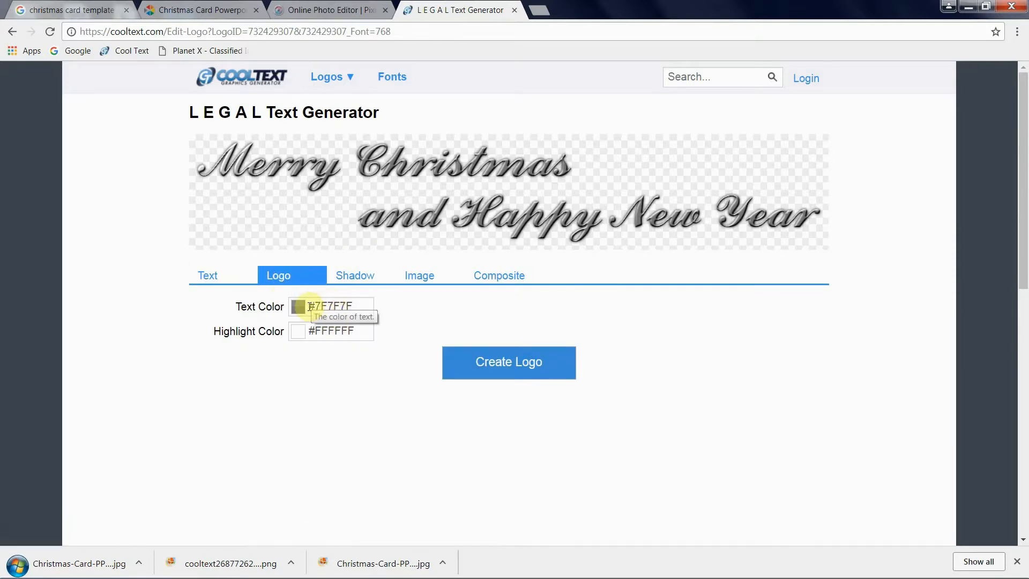
{"action": "left_click", "coordinate": [356, 306]}
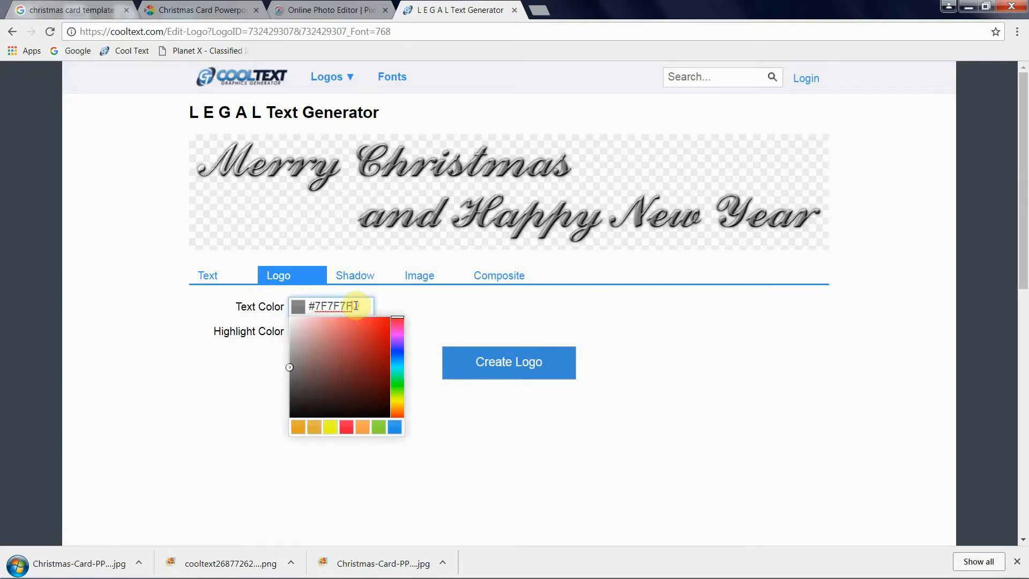
{"action": "key", "text": "BackSpace"}
{"action": "key", "text": "BackSpace"}
{"action": "key", "text": "BackSpace"}
{"action": "key", "text": "BackSpace"}
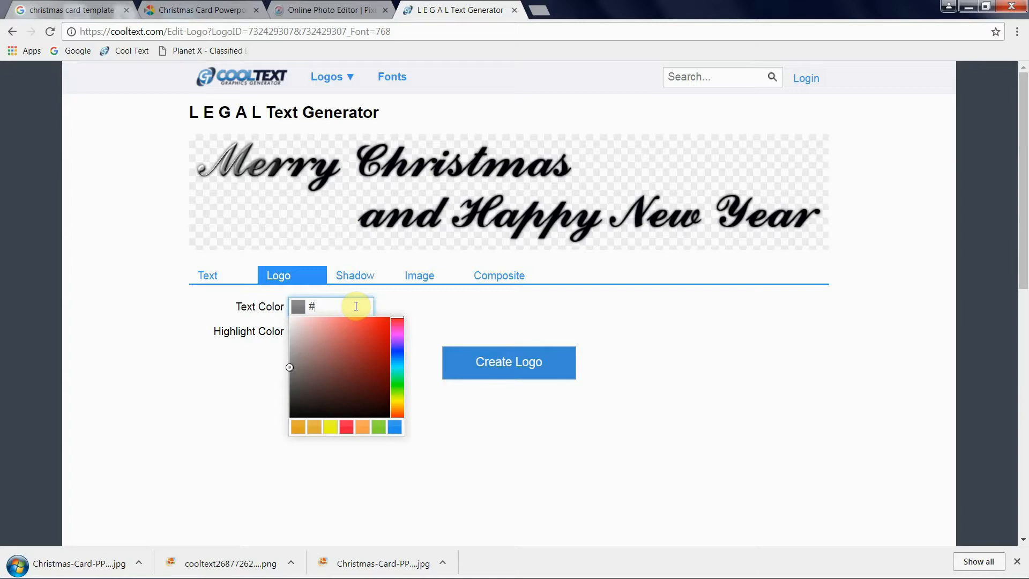
{"action": "type", "text": "e6af37"}
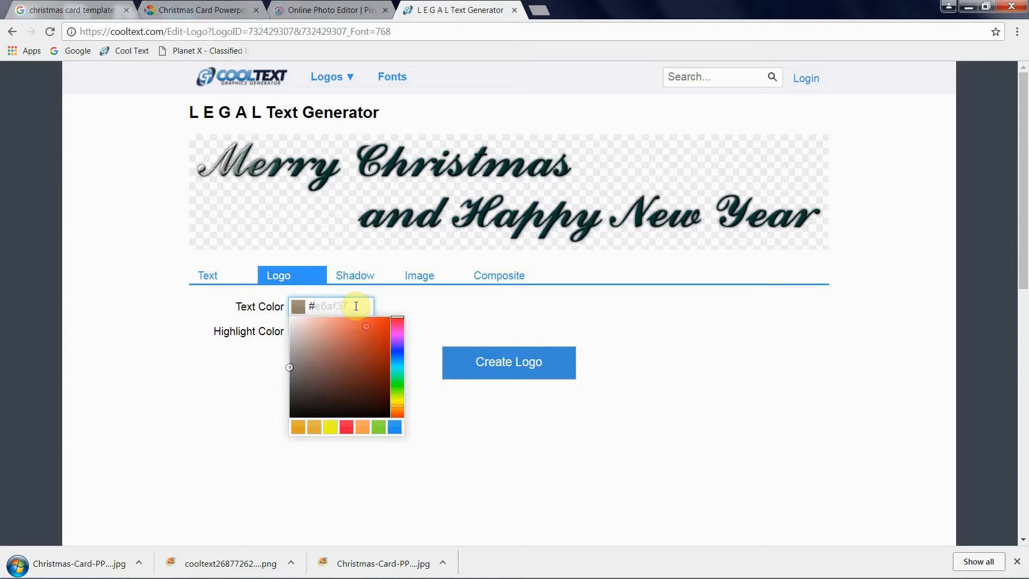
{"action": "left_click", "coordinate": [448, 425]}
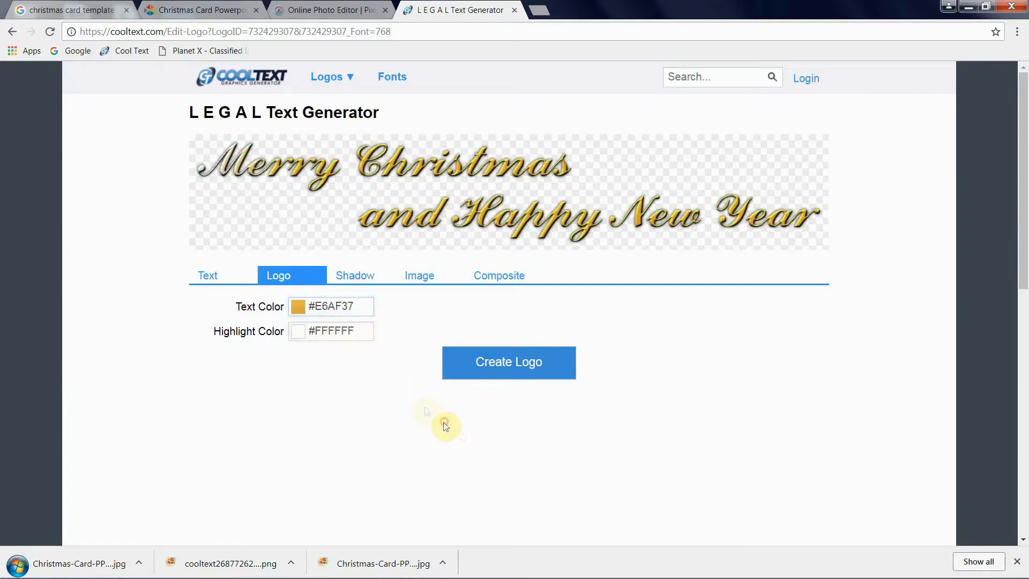
Step: Set the logo's highlight color to #E6A61C
{"action": "left_click", "coordinate": [358, 331]}
{"action": "key", "text": "BackSpace"}
{"action": "key", "text": "BackSpace"}
{"action": "key", "text": "BackSpace"}
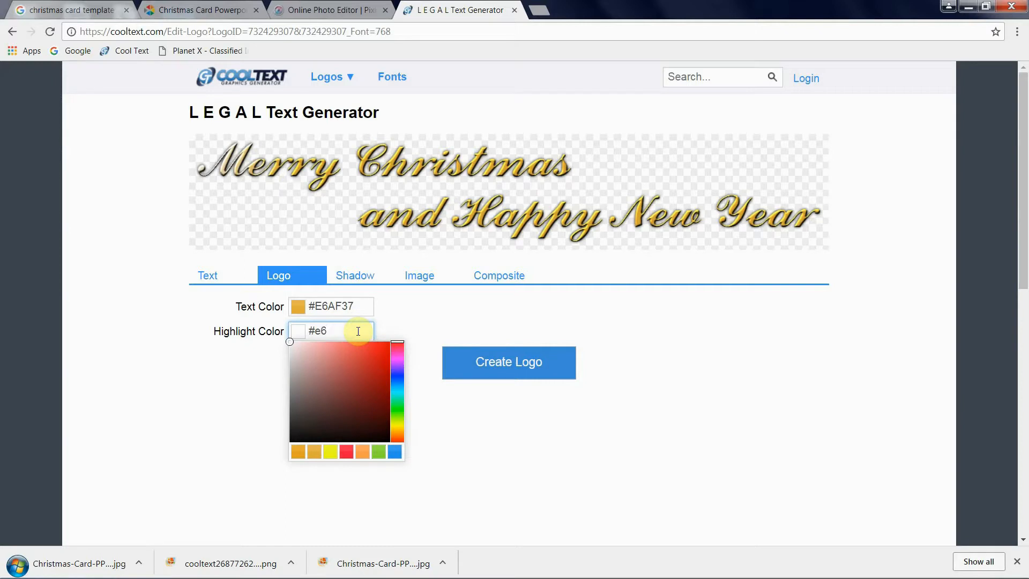
{"action": "type", "text": "a"}
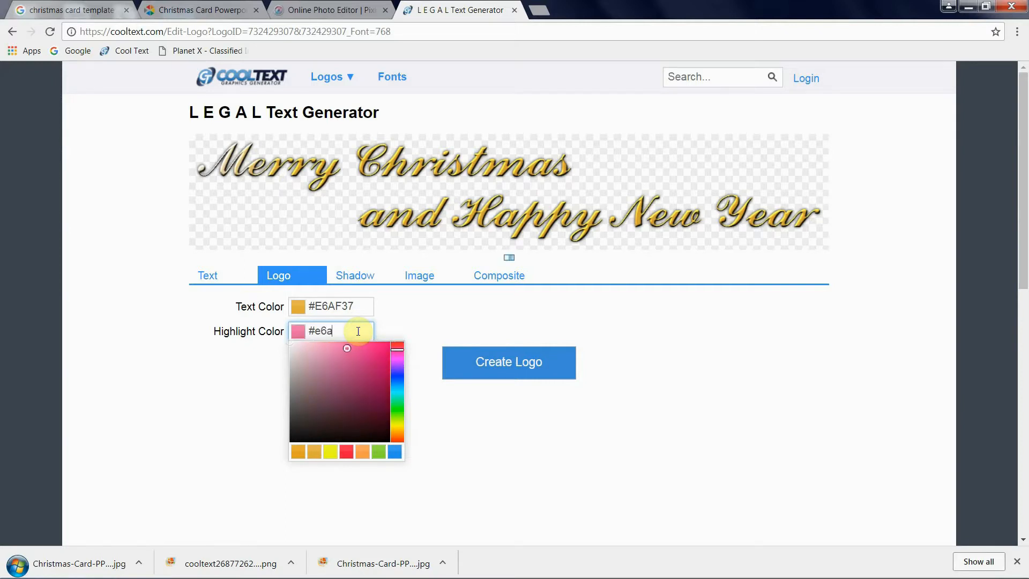
{"action": "type", "text": "61"}
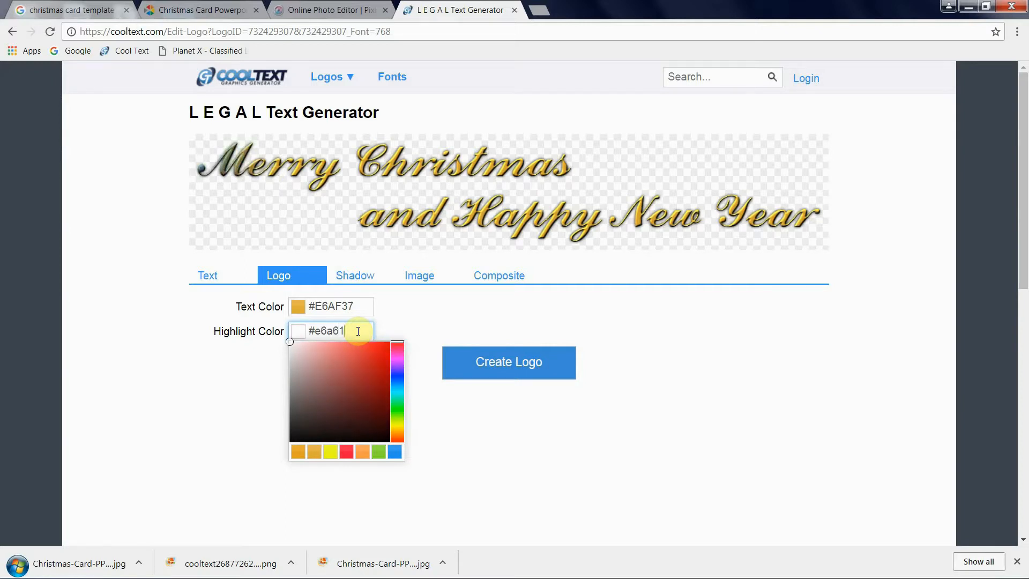
{"action": "type", "text": "c"}
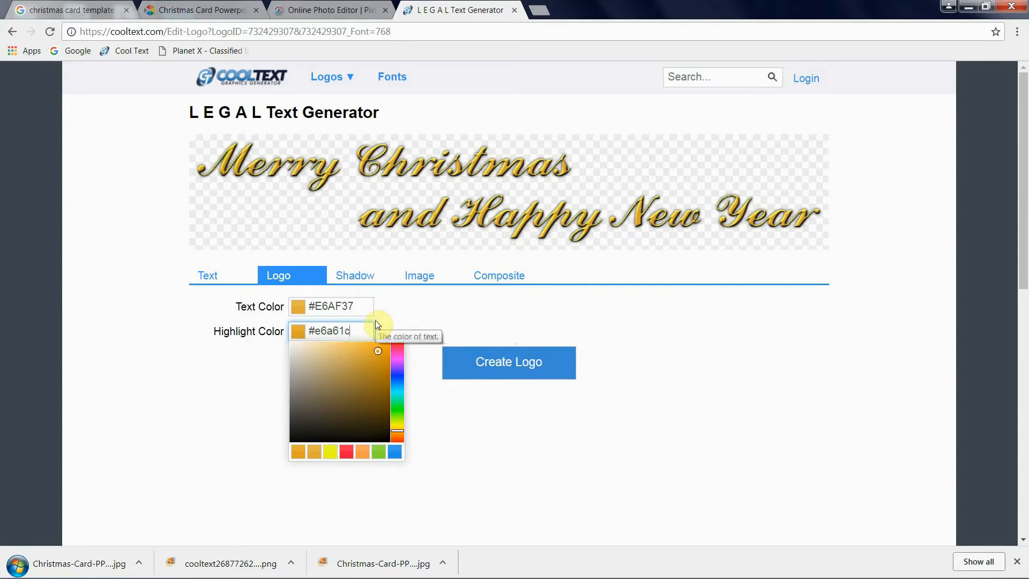
{"action": "left_click", "coordinate": [378, 324]}
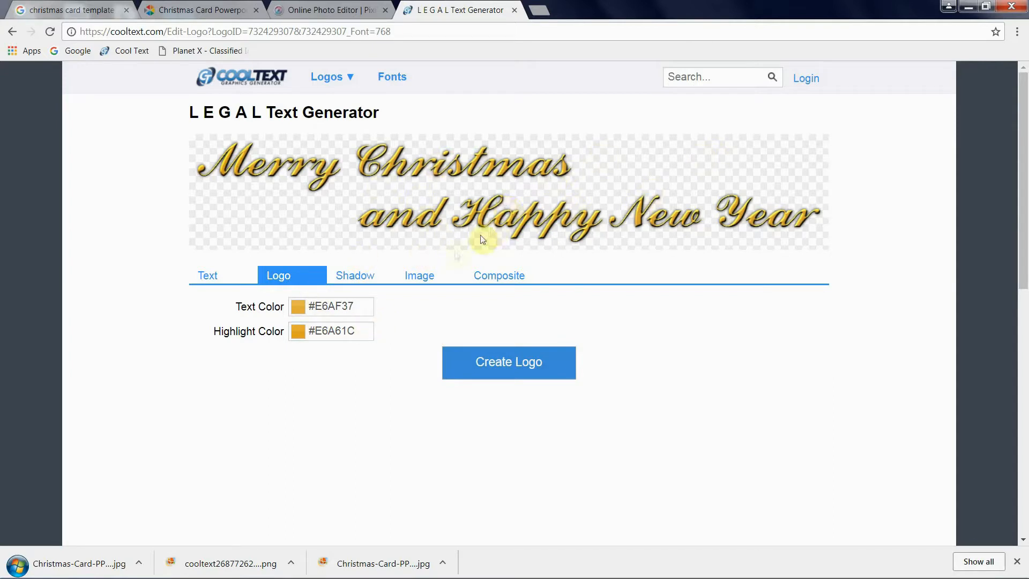
Step: Set the shadow type to No Shadow and generate the greeting logo image
{"action": "left_click", "coordinate": [360, 279]}
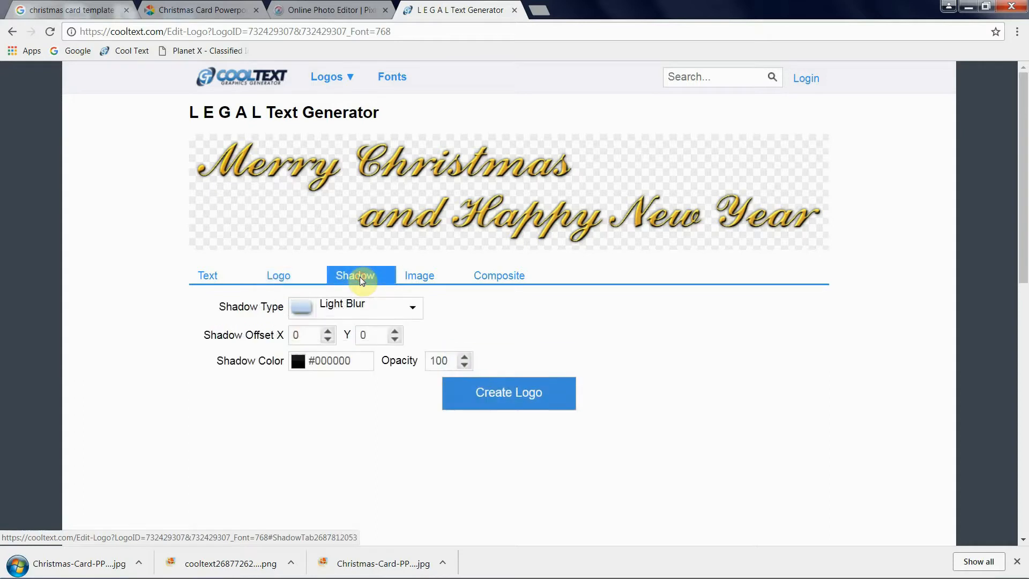
{"action": "left_click", "coordinate": [413, 311]}
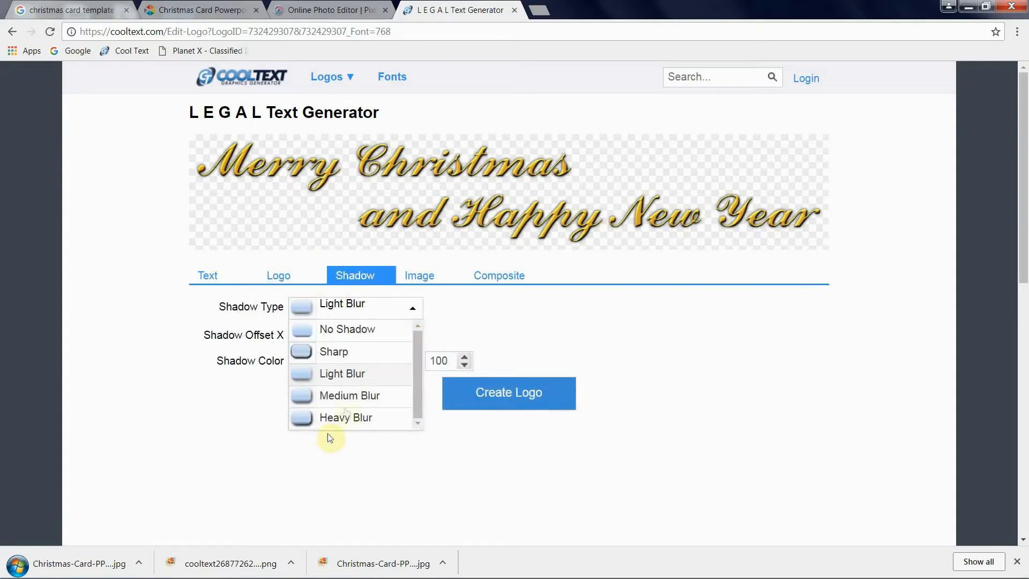
{"action": "left_click", "coordinate": [359, 331]}
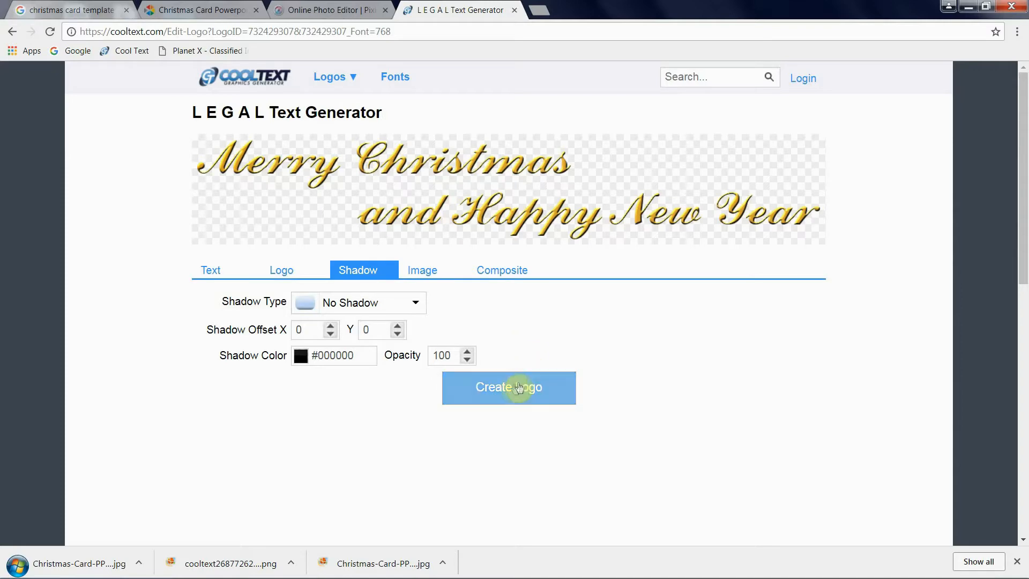
{"action": "left_click", "coordinate": [501, 390]}
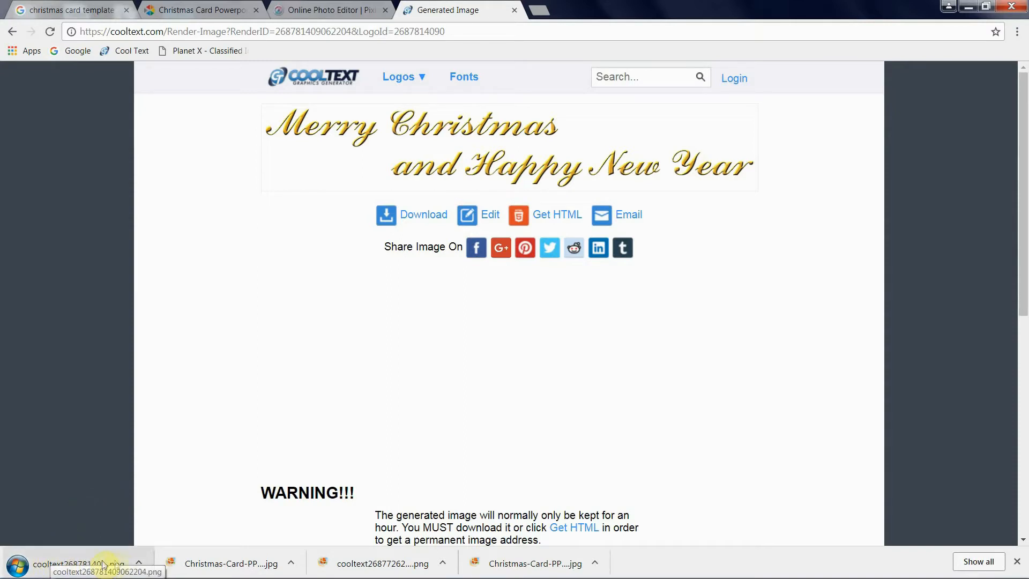
Step: Show the downloaded cooltext268781409062204.png logo in its folder and copy the file
{"action": "left_click", "coordinate": [139, 562]}
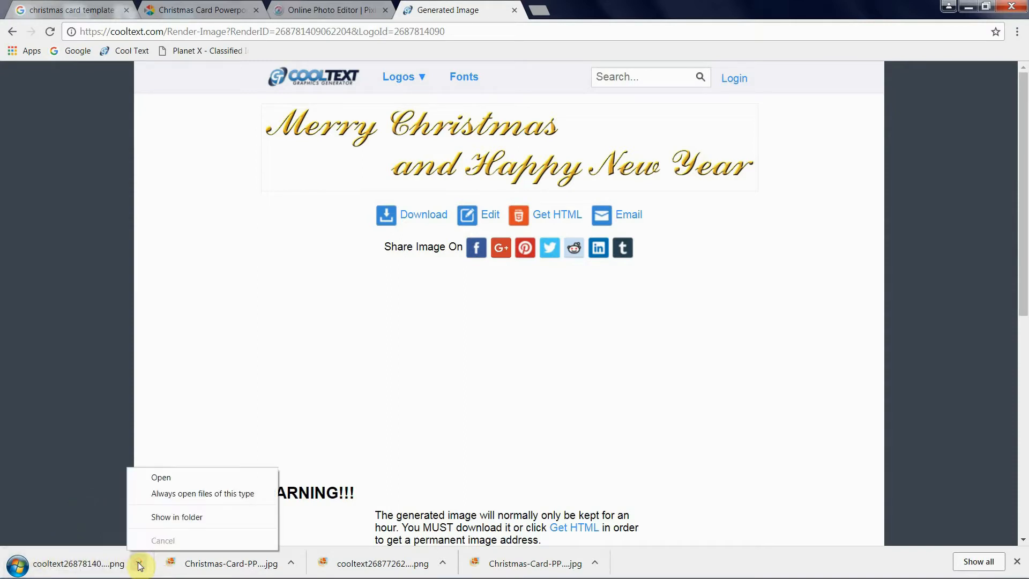
{"action": "left_click", "coordinate": [190, 517]}
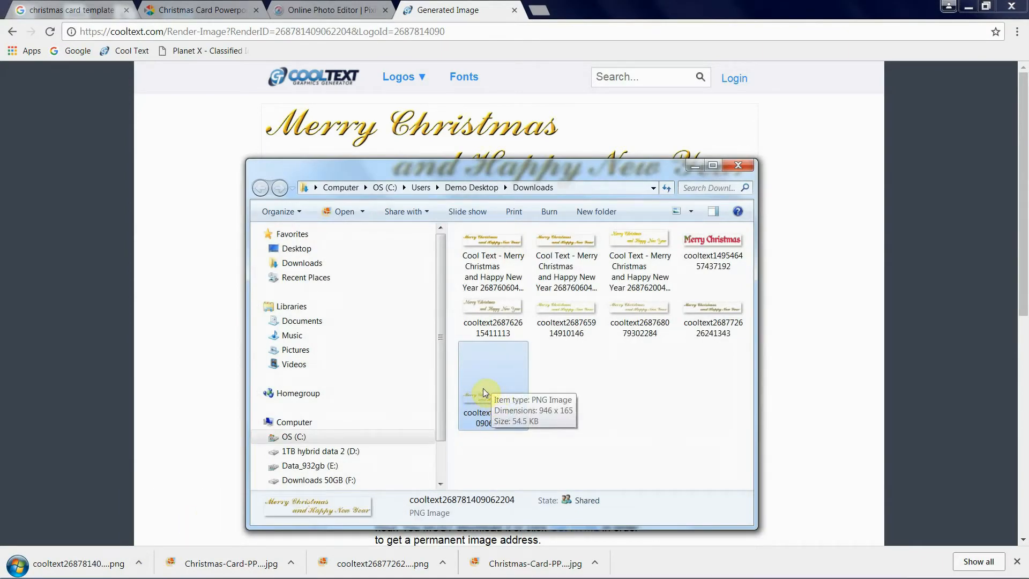
{"action": "right_click", "coordinate": [485, 398]}
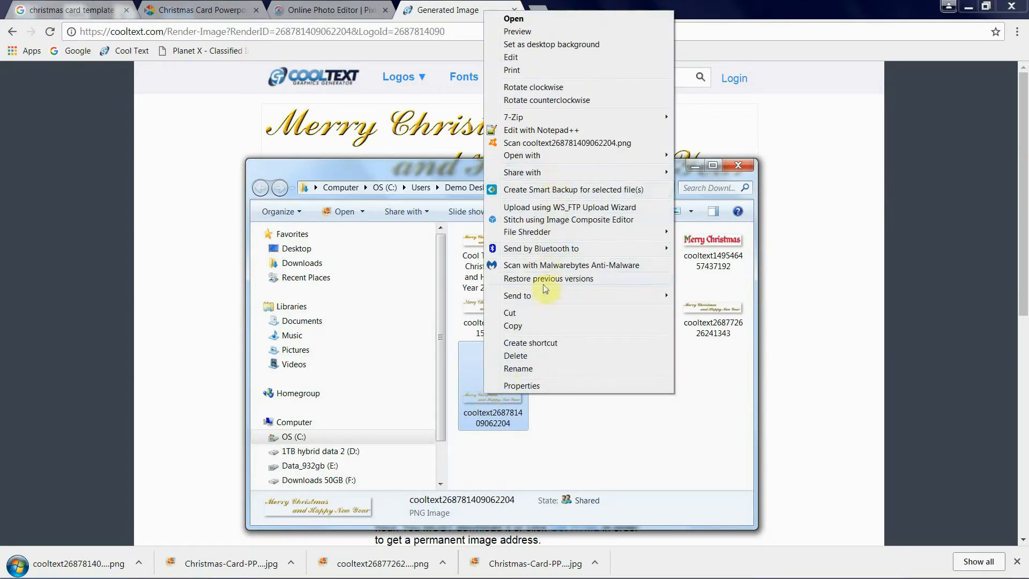
{"action": "left_click", "coordinate": [513, 326]}
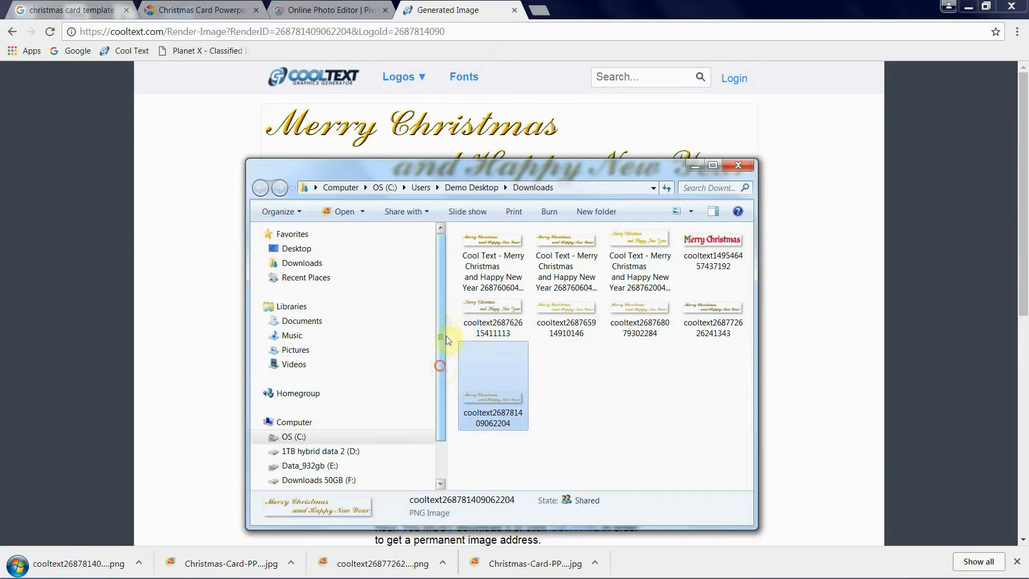
Step: Paste the copied logo file into the Christmas Card folder on the desktop and close the folder window
{"action": "left_click", "coordinate": [298, 250]}
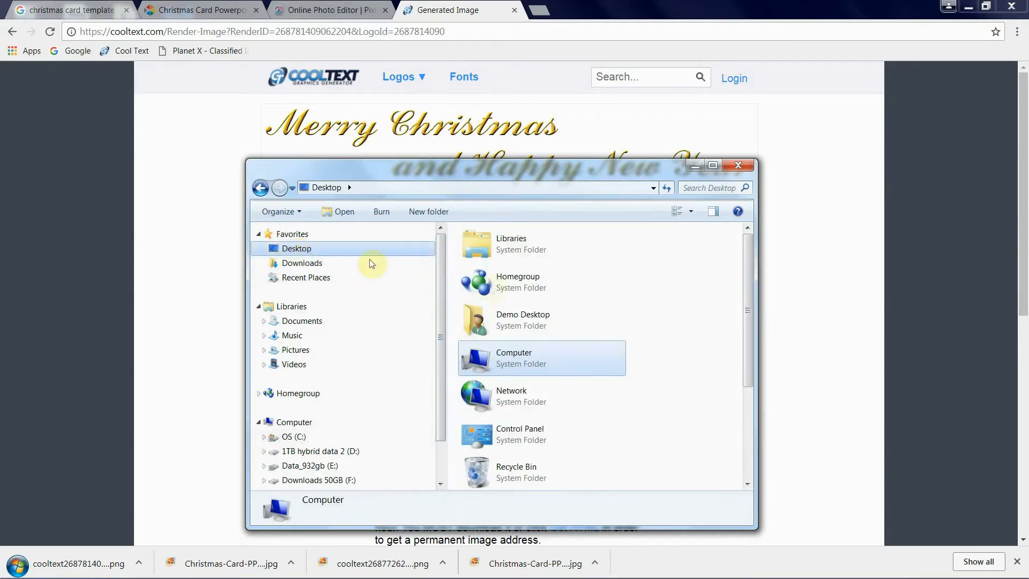
{"action": "left_click_drag", "start_coordinate": [753, 283], "coordinate": [761, 367]}
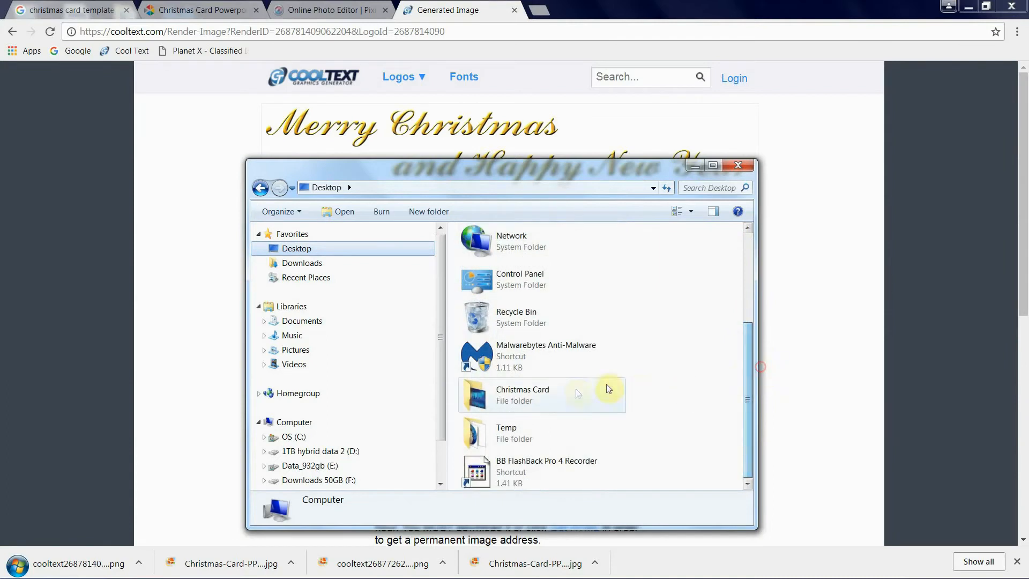
{"action": "double_click", "coordinate": [519, 396]}
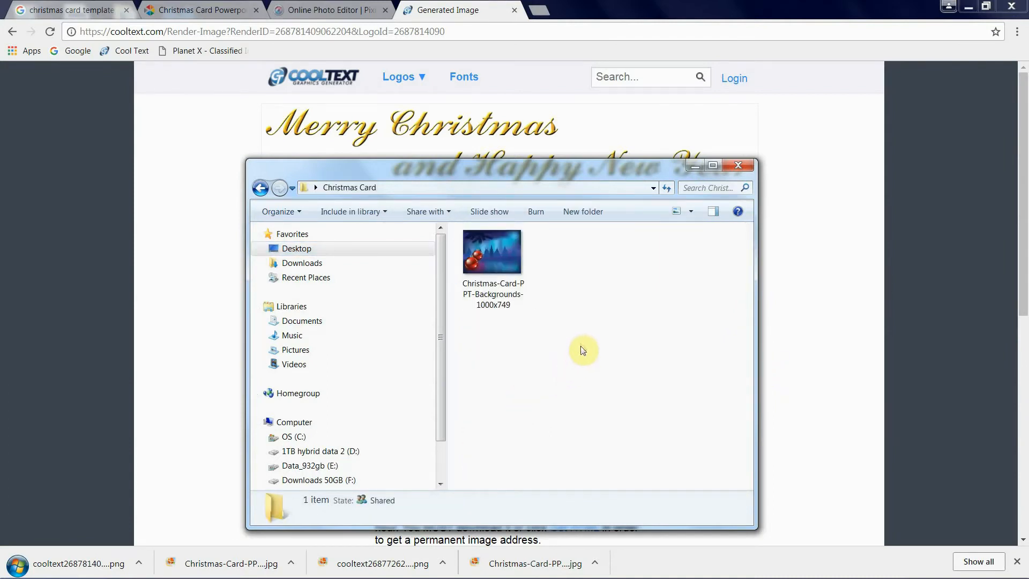
{"action": "right_click", "coordinate": [579, 327]}
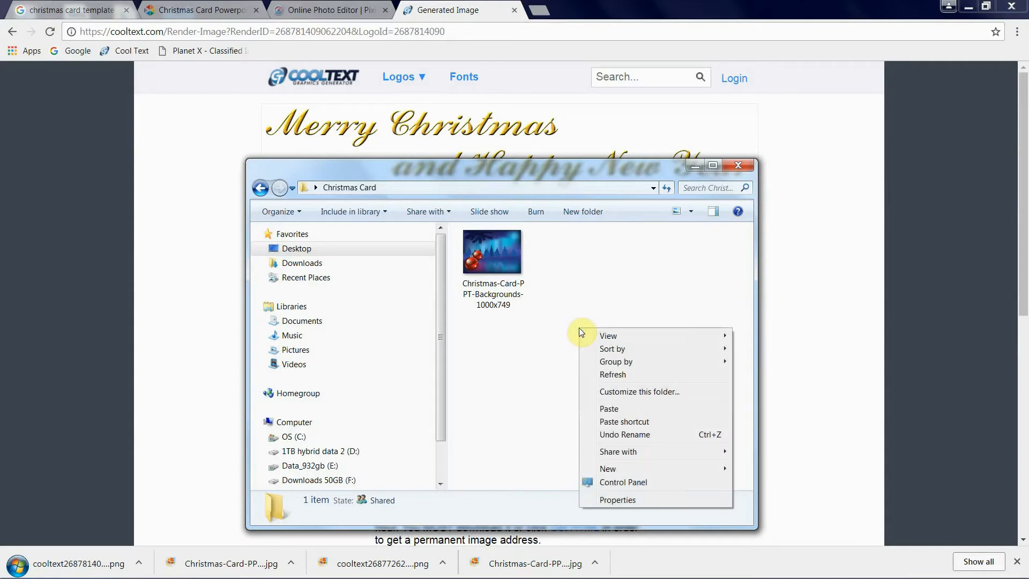
{"action": "left_click", "coordinate": [609, 409]}
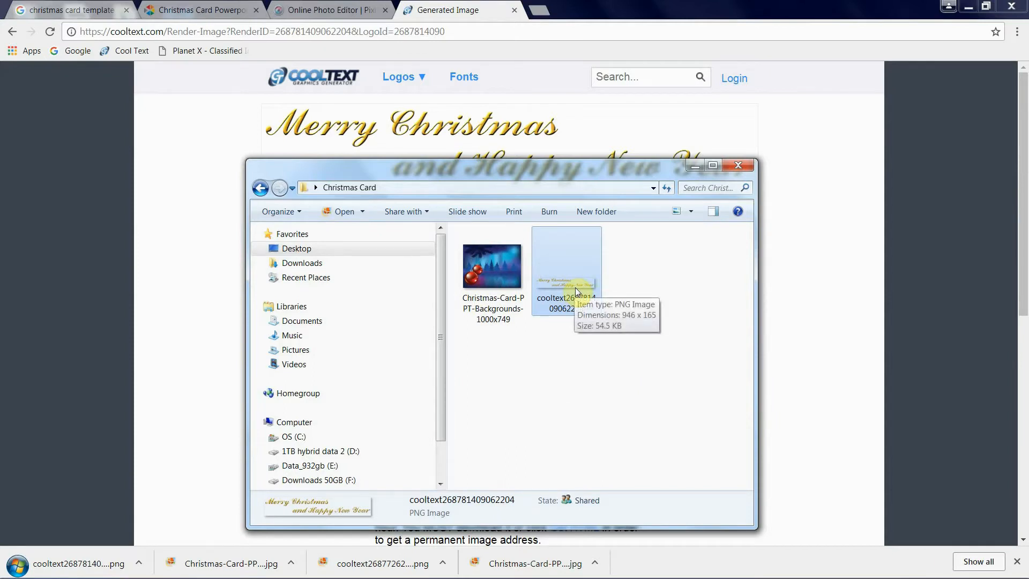
{"action": "left_click", "coordinate": [741, 168]}
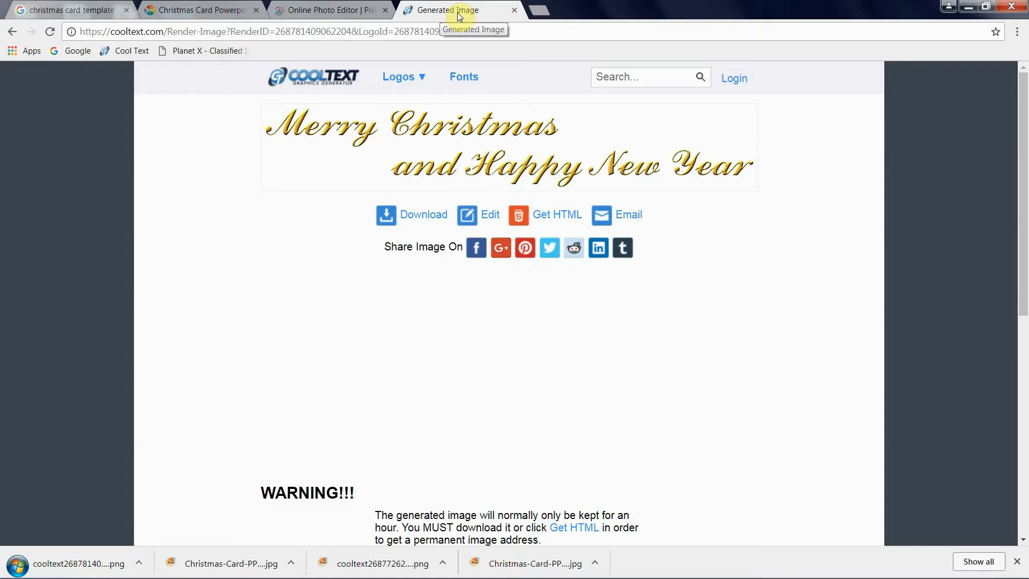
{"action": "left_click", "coordinate": [325, 11]}
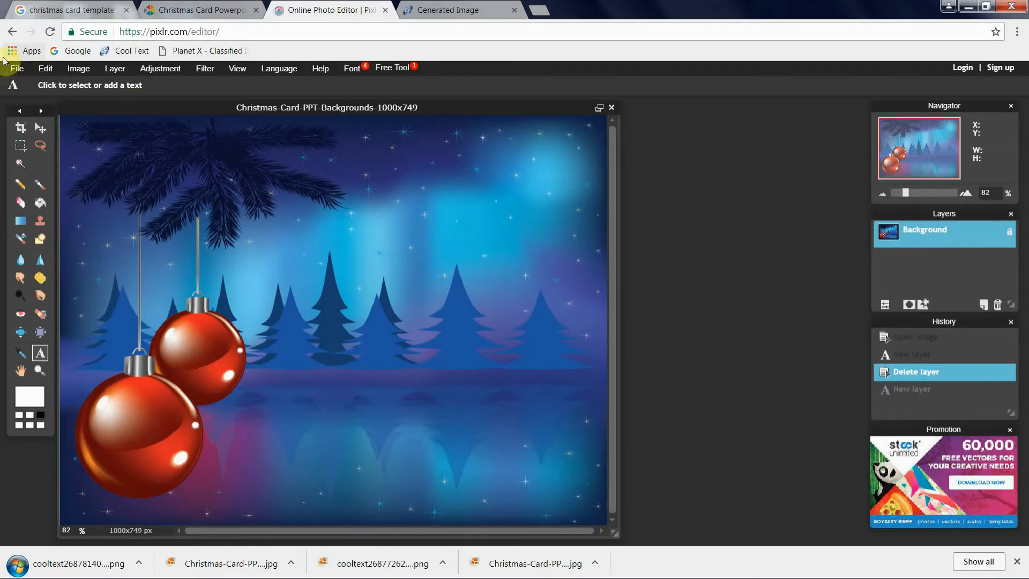
{"action": "left_click", "coordinate": [17, 69]}
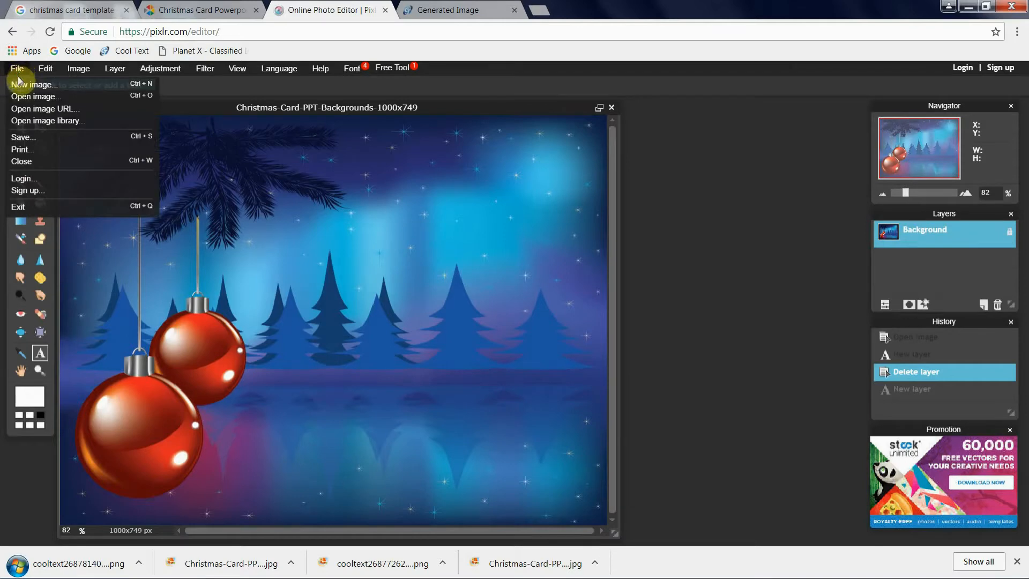
{"action": "left_click", "coordinate": [34, 101]}
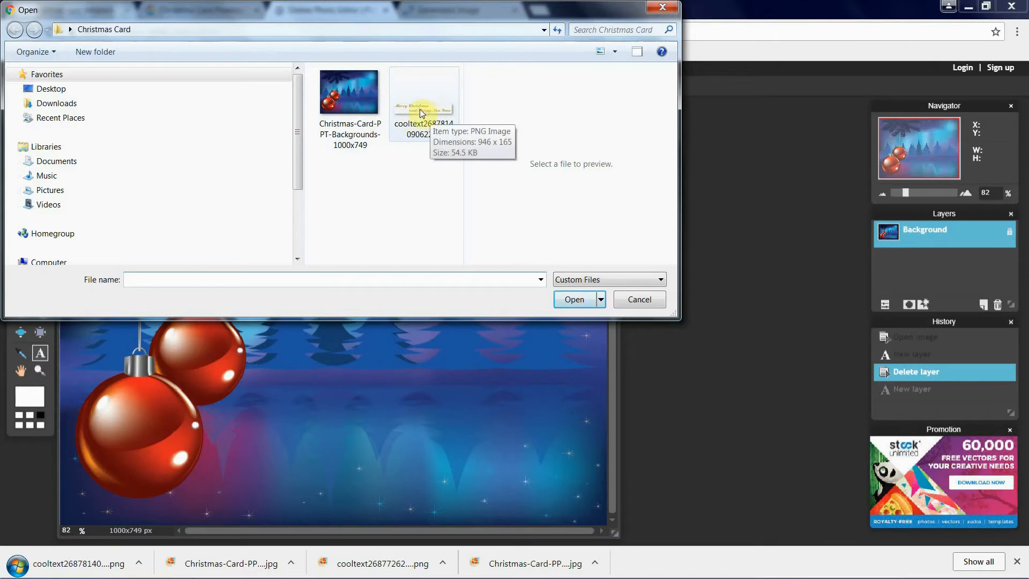
{"action": "left_click", "coordinate": [421, 113]}
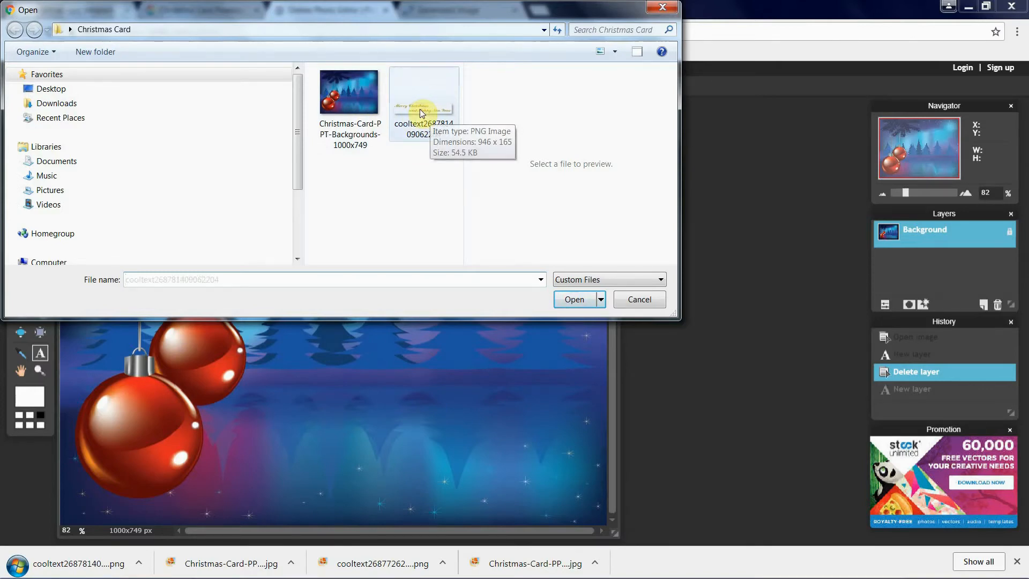
{"action": "left_click", "coordinate": [574, 299]}
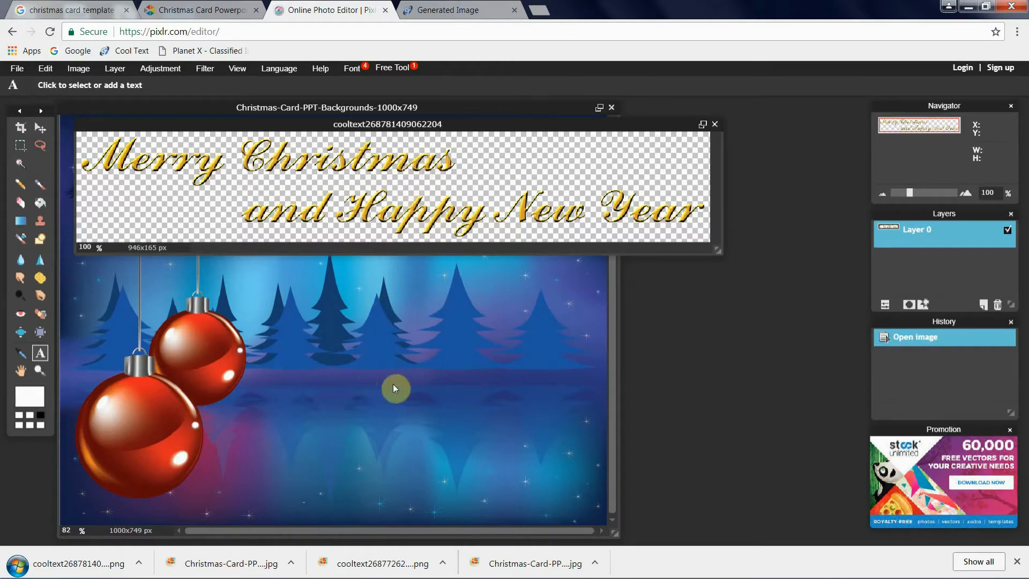
Step: Select the entire logo image, copy it, and paste it as a new layer into the Christmas card background image
{"action": "left_click", "coordinate": [46, 69]}
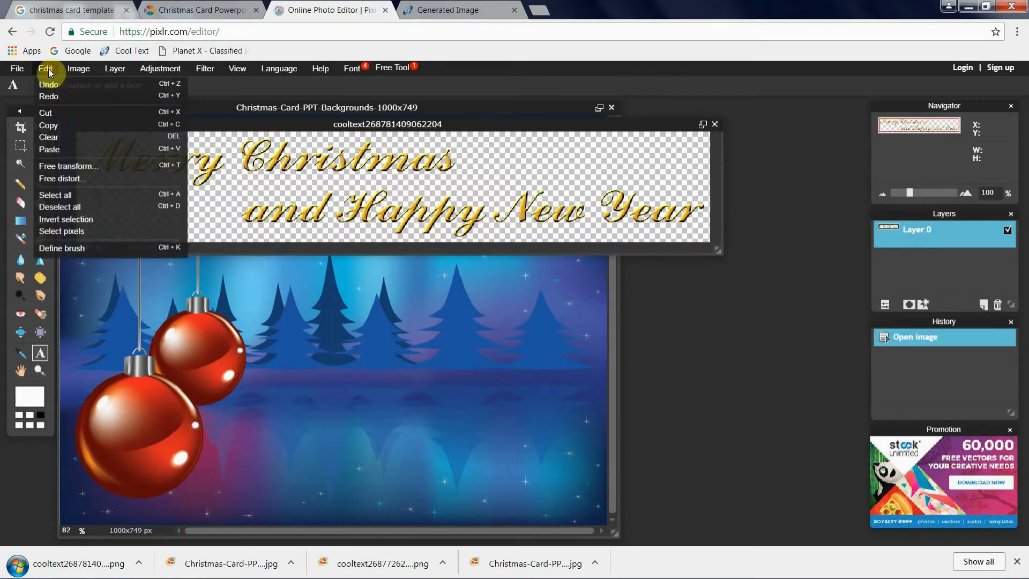
{"action": "left_click", "coordinate": [47, 196]}
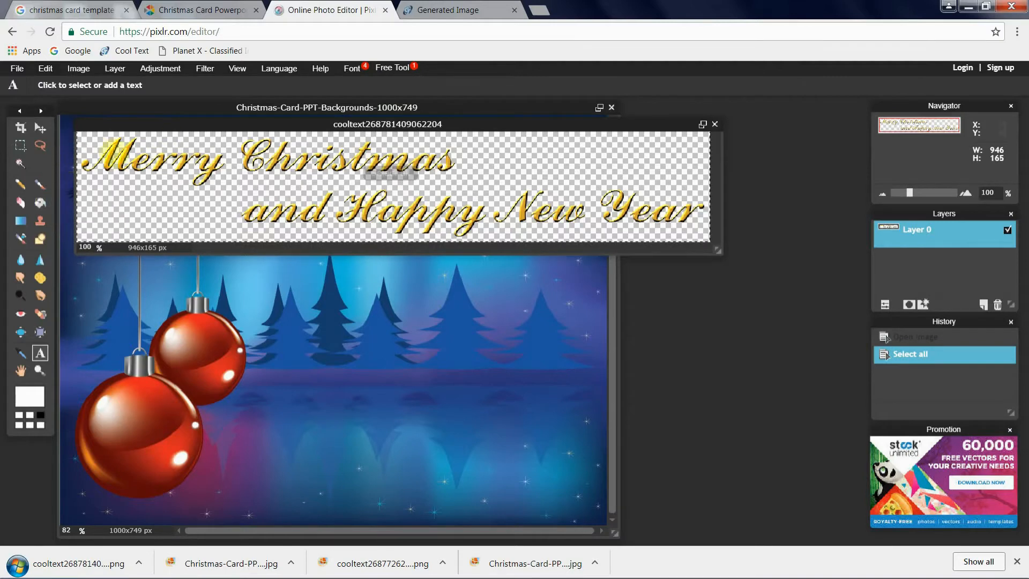
{"action": "right_click", "coordinate": [178, 148]}
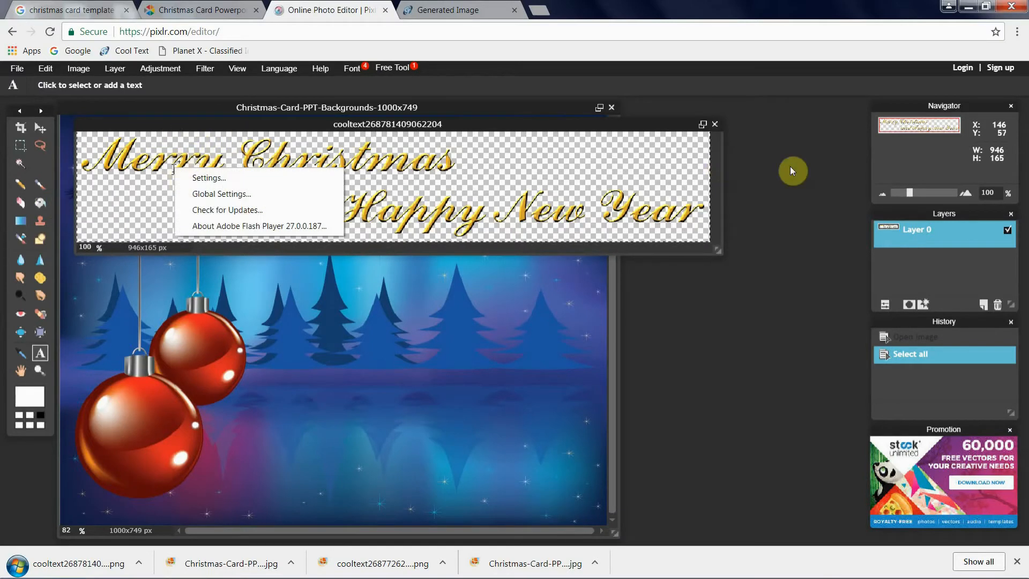
{"action": "left_click", "coordinate": [791, 167]}
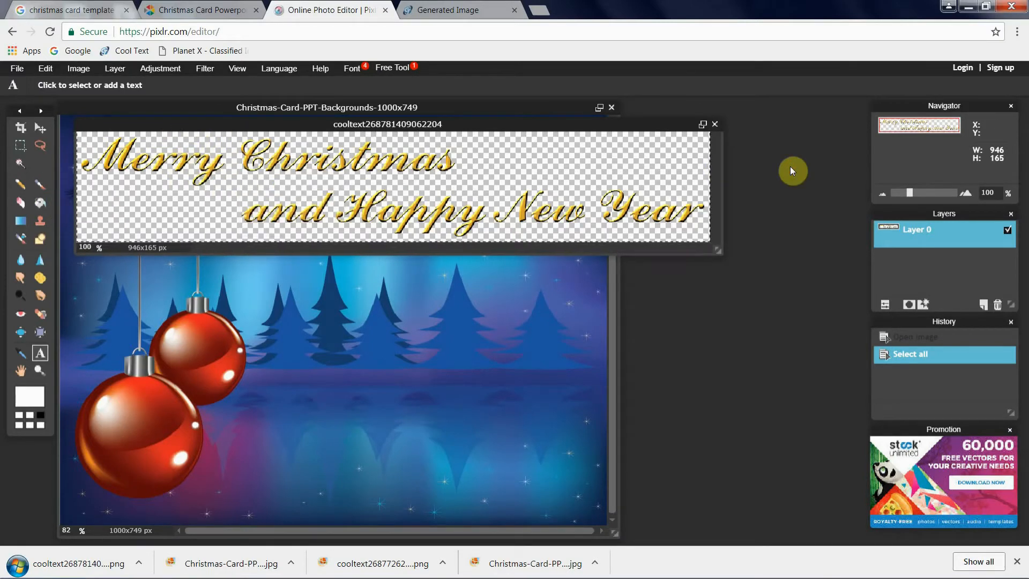
{"action": "key", "text": "v"}
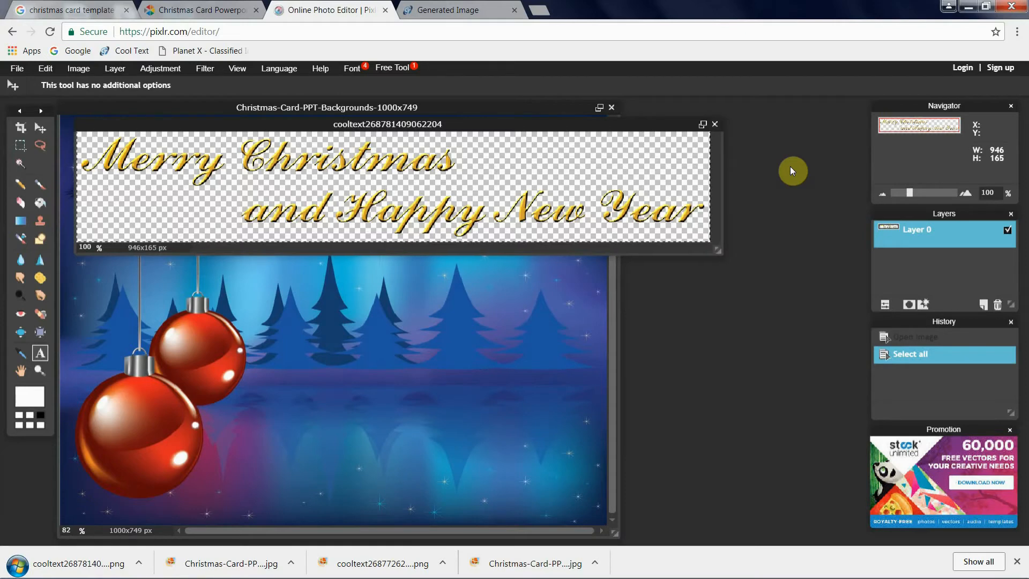
{"action": "key", "text": "t"}
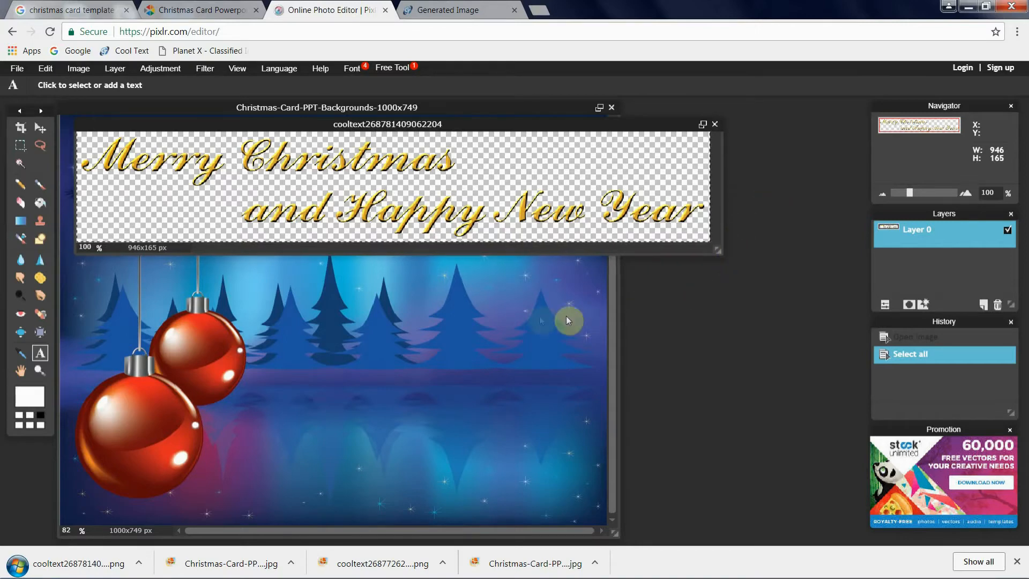
{"action": "left_click", "coordinate": [373, 345]}
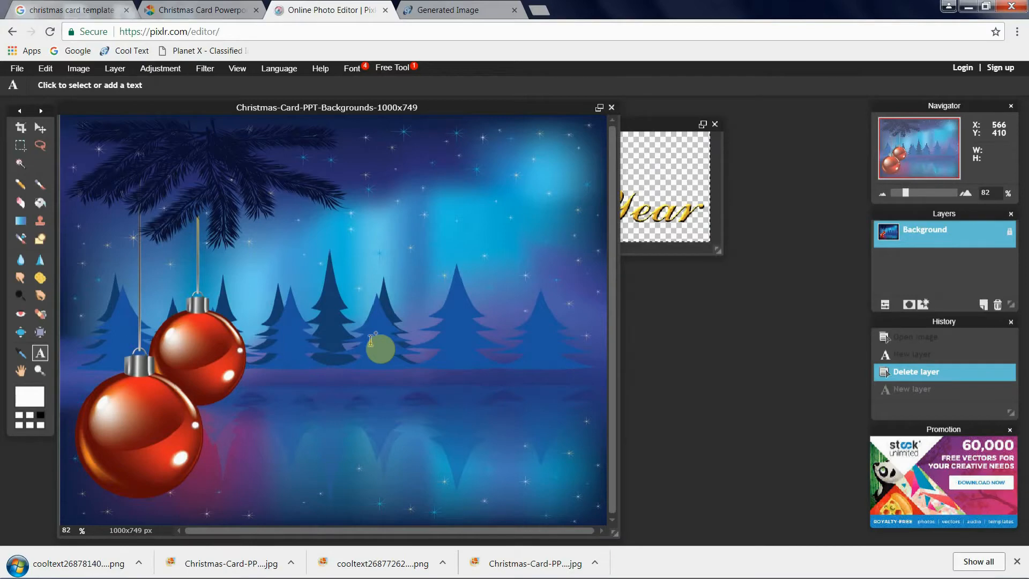
{"action": "key", "text": "v"}
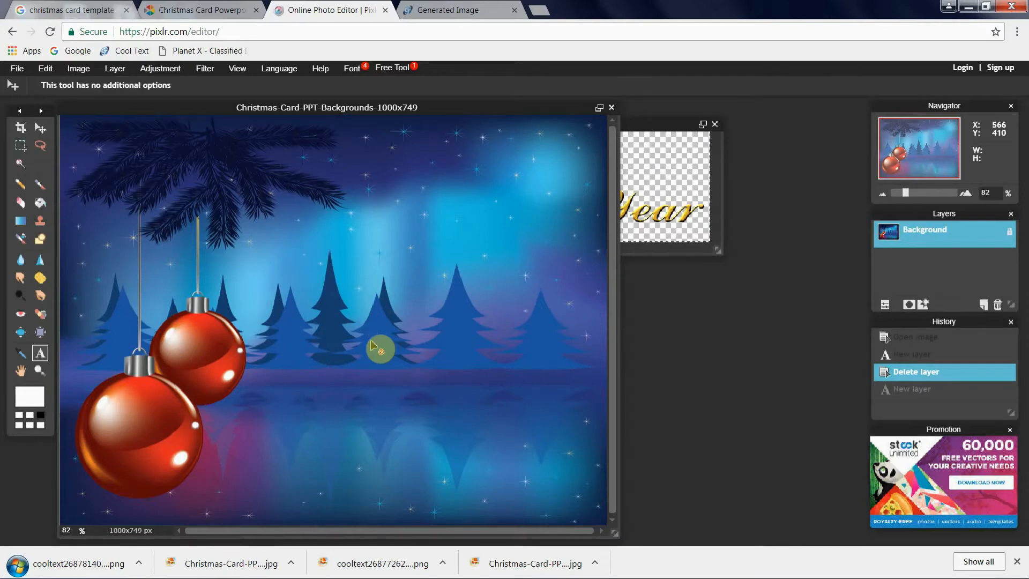
{"action": "key", "text": "ctrl+v"}
{"action": "key", "text": "t"}
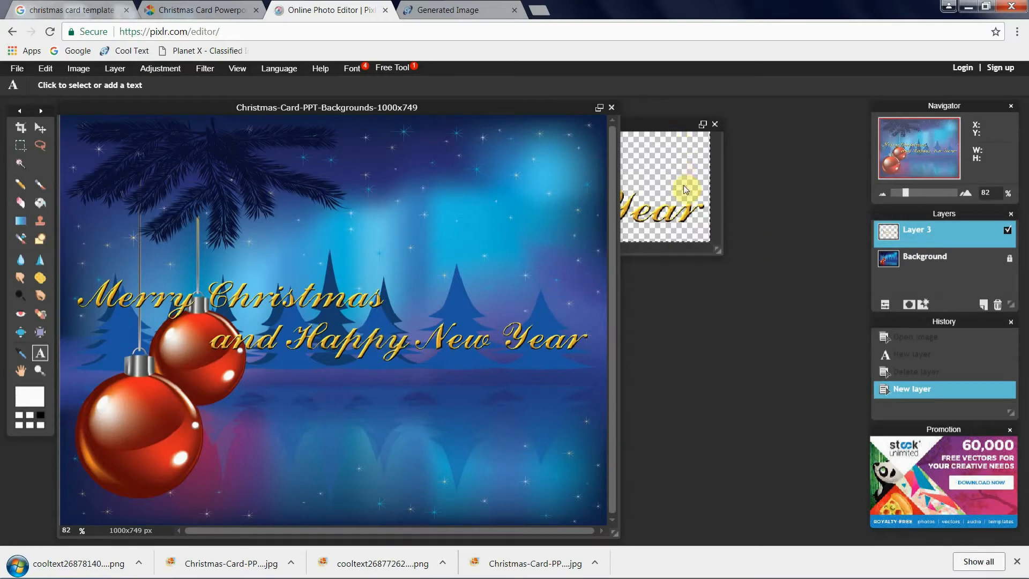
Step: Close the separate logo image without saving it
{"action": "left_click", "coordinate": [667, 127]}
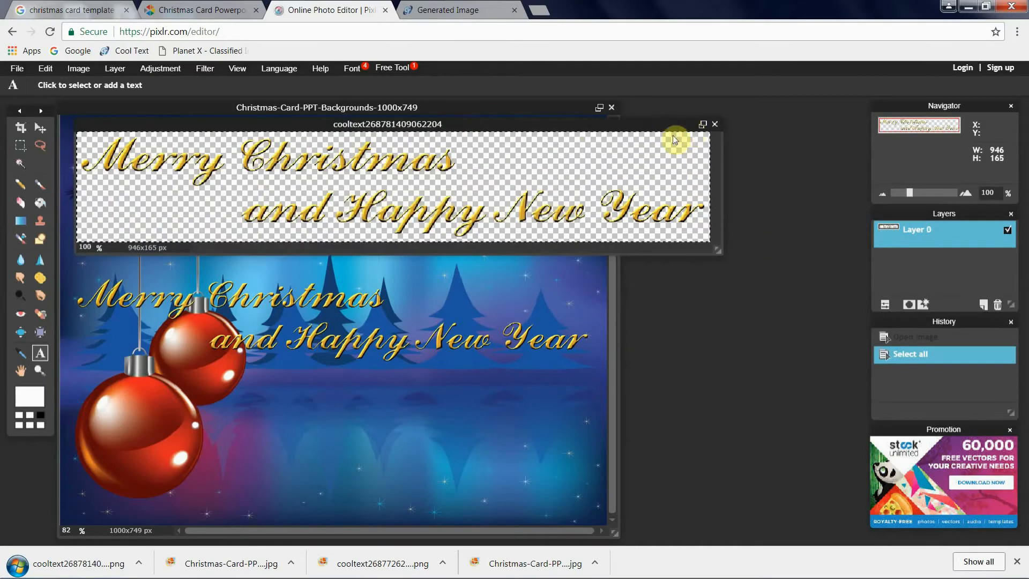
{"action": "left_click", "coordinate": [716, 125]}
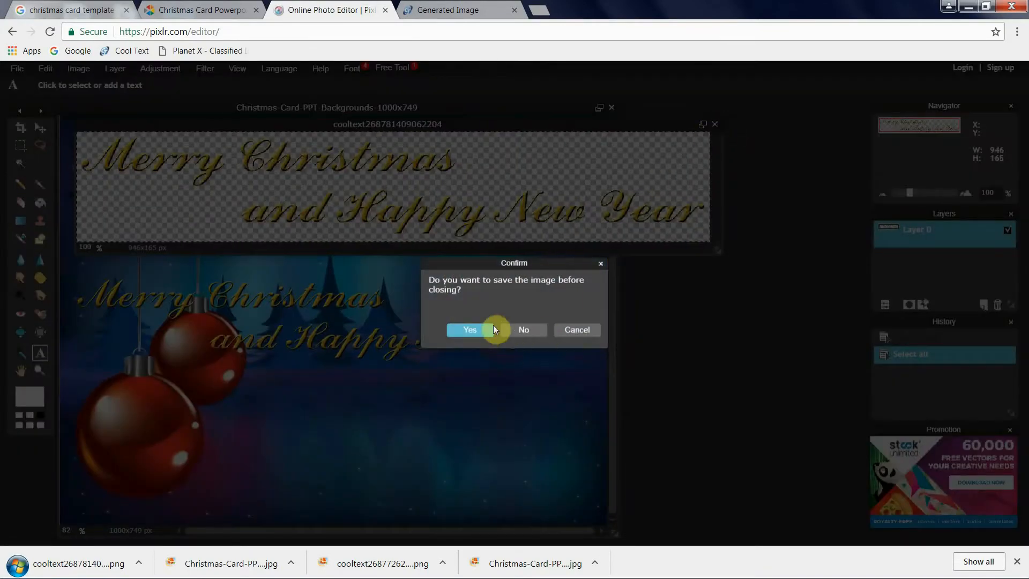
{"action": "left_click", "coordinate": [524, 330]}
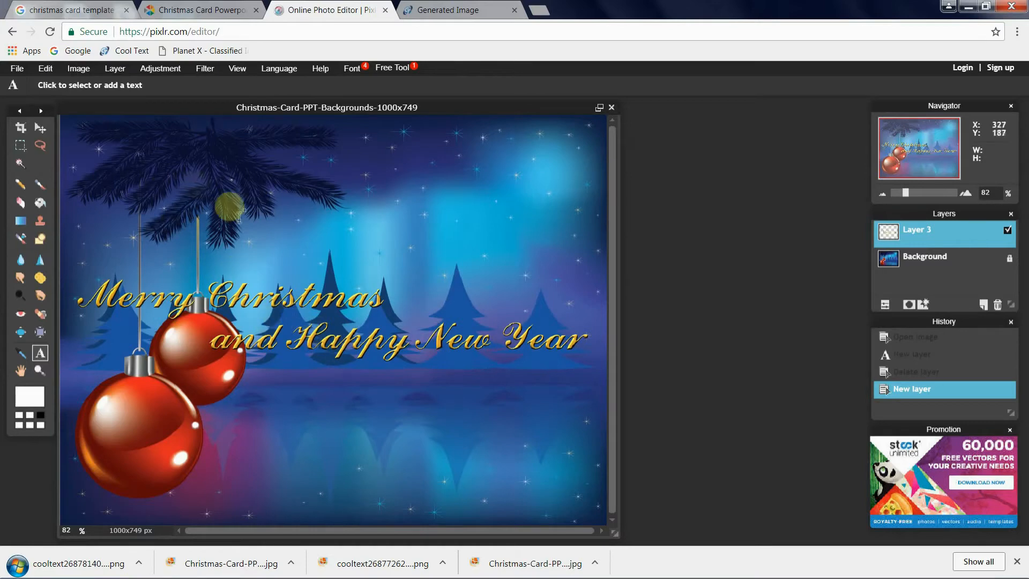
Step: Move the greeting text layer to the top of the card, then free transform it narrower and slightly taller and apply the change
{"action": "left_click", "coordinate": [42, 130]}
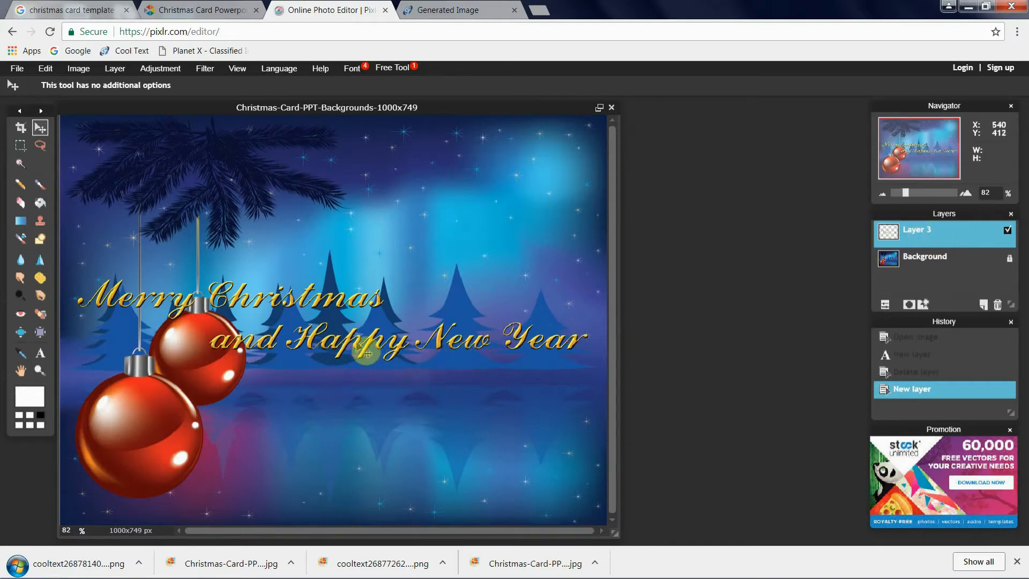
{"action": "left_click_drag", "start_coordinate": [368, 352], "coordinate": [363, 210]}
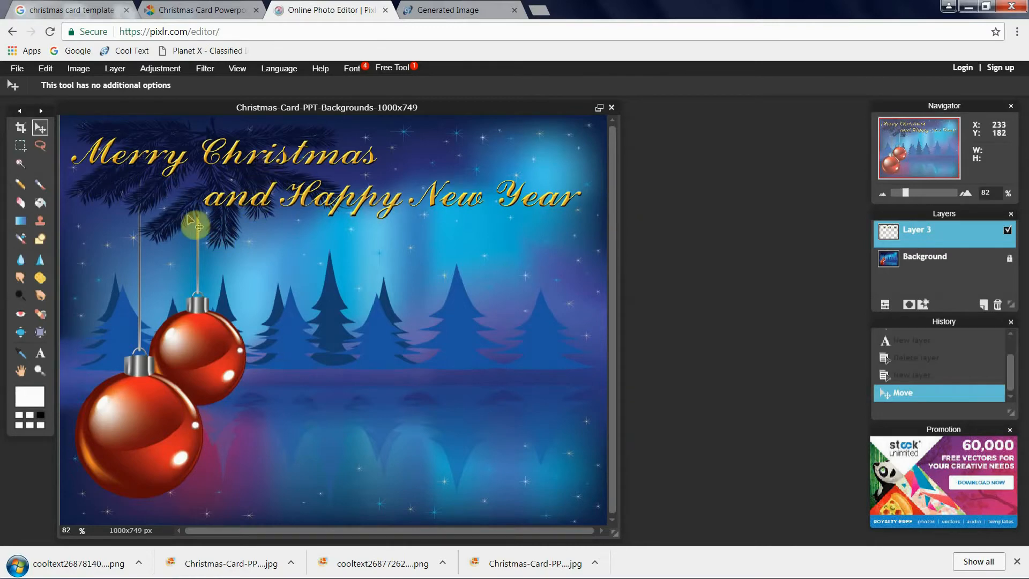
{"action": "left_click", "coordinate": [46, 73]}
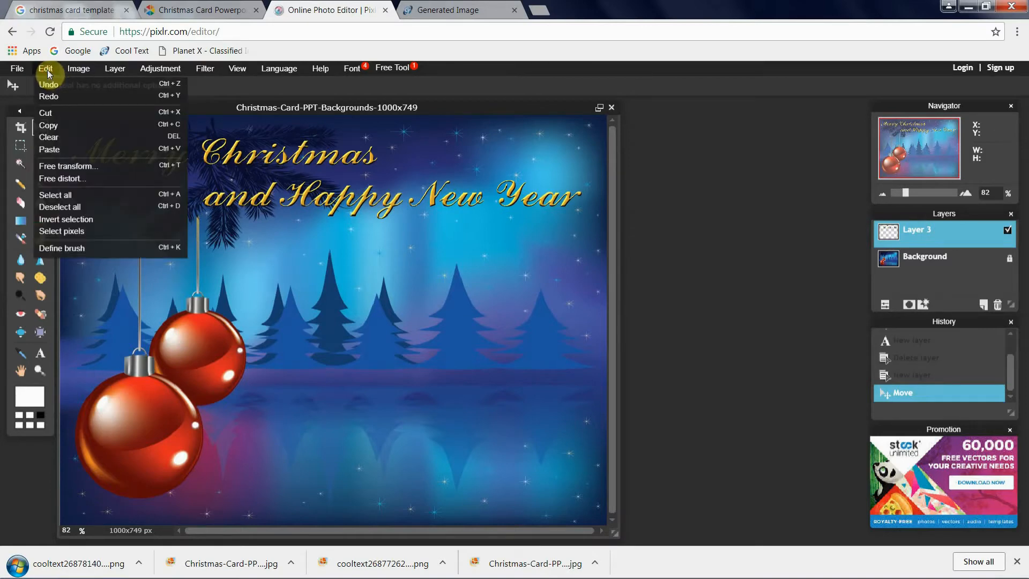
{"action": "left_click", "coordinate": [73, 170]}
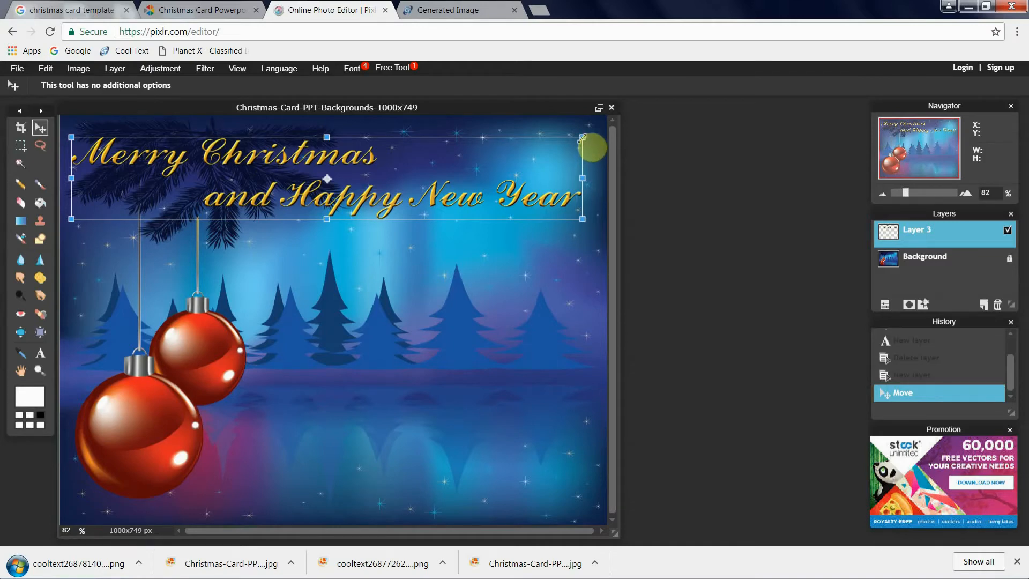
{"action": "left_click_drag", "start_coordinate": [582, 138], "coordinate": [547, 130]}
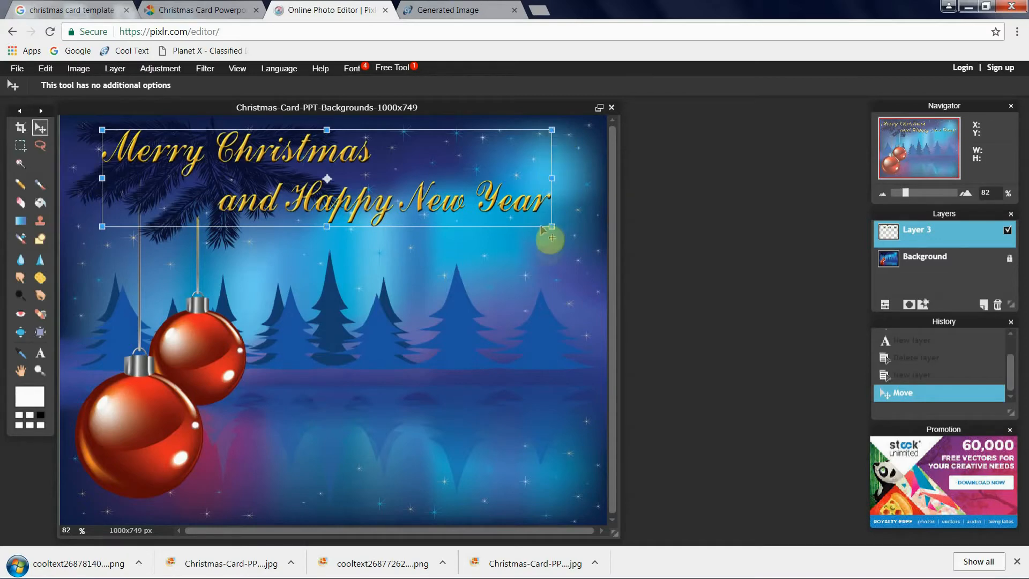
{"action": "left_click", "coordinate": [477, 301]}
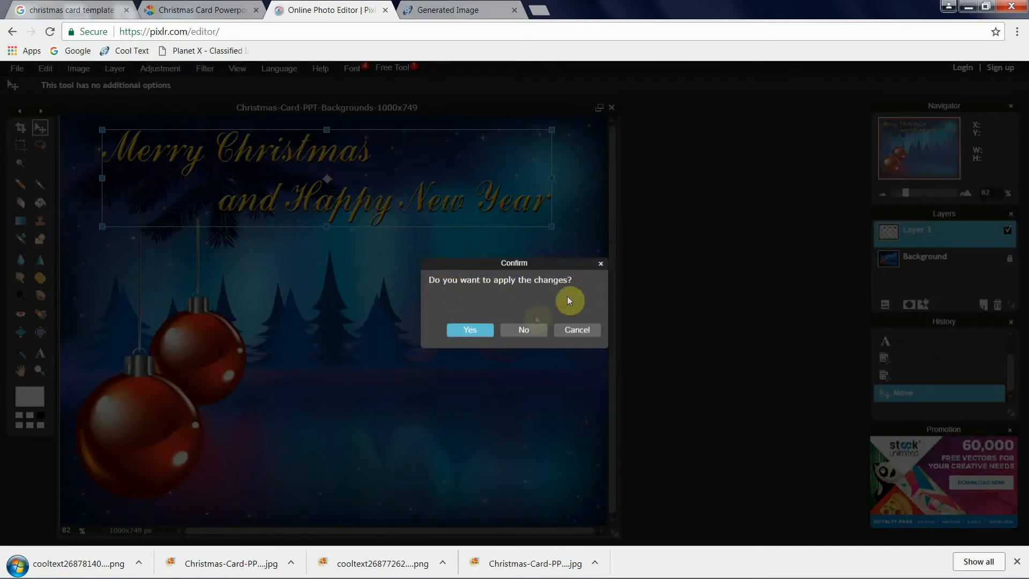
{"action": "left_click", "coordinate": [469, 330]}
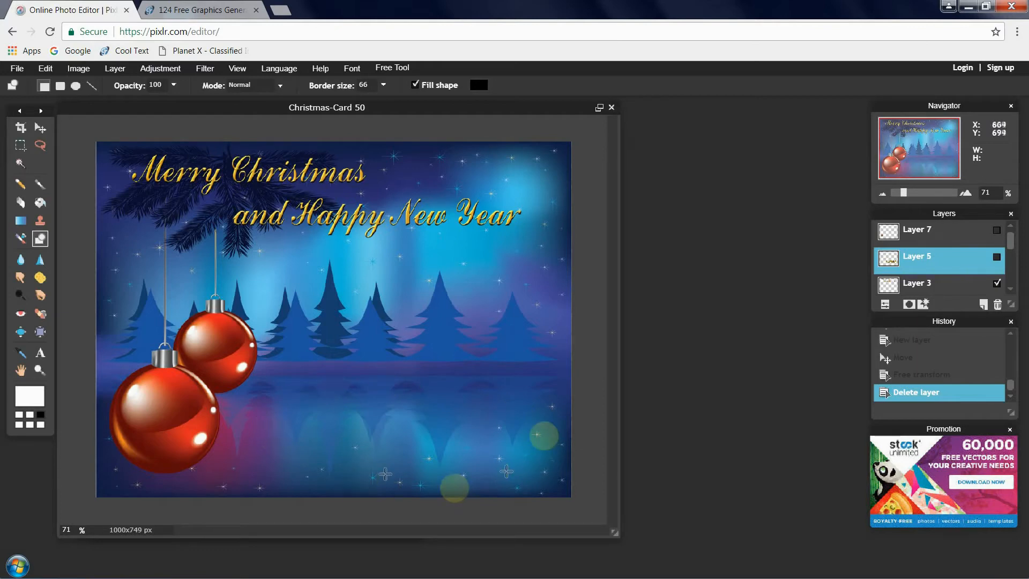
Step: Switch to the Cool Text site and open the Legal text style in the logo generator
{"action": "left_click", "coordinate": [193, 11]}
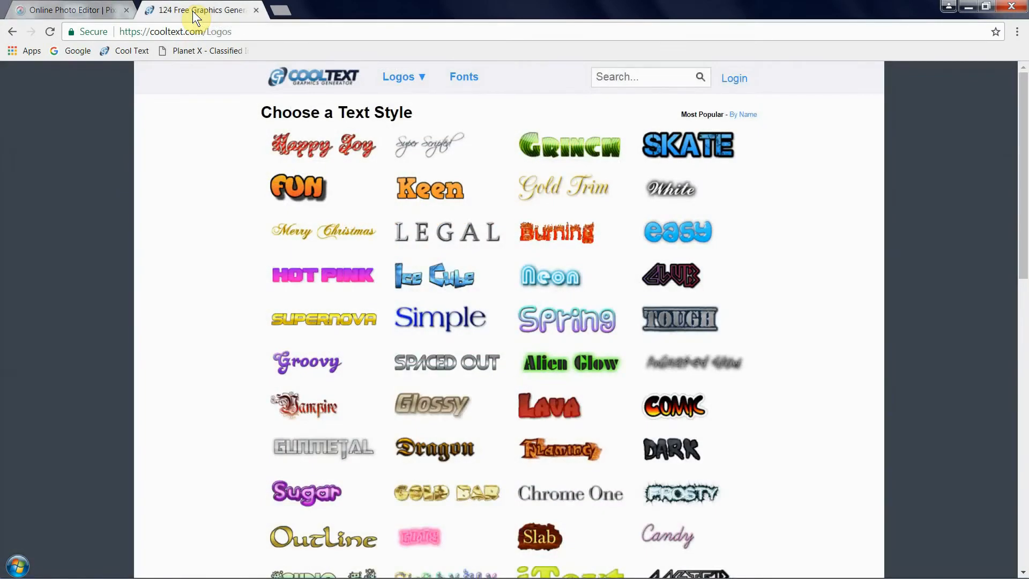
{"action": "left_click_drag", "start_coordinate": [429, 188], "coordinate": [466, 233]}
{"action": "mouse_move", "coordinate": [466, 233]}
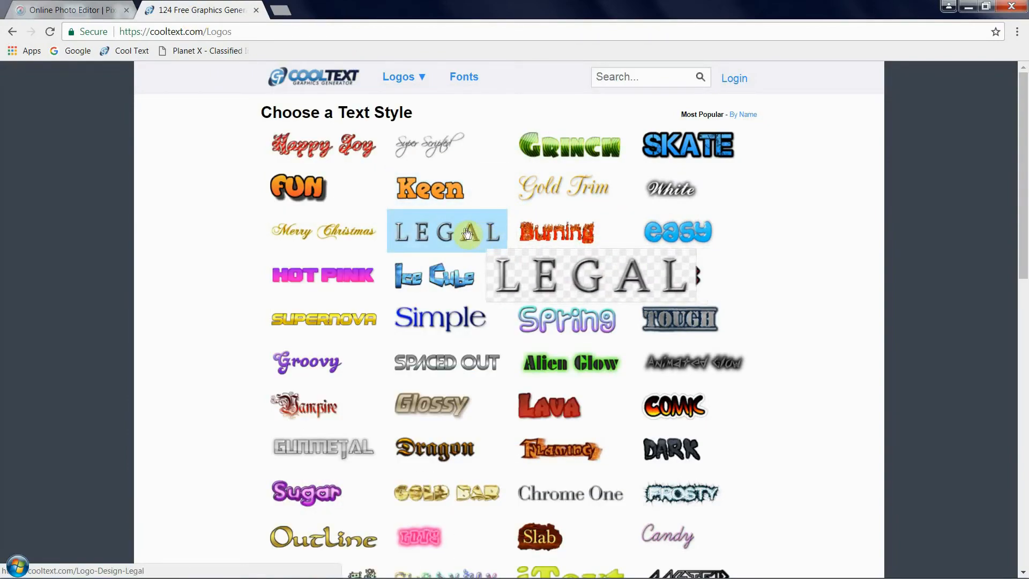
{"action": "left_click", "coordinate": [465, 236]}
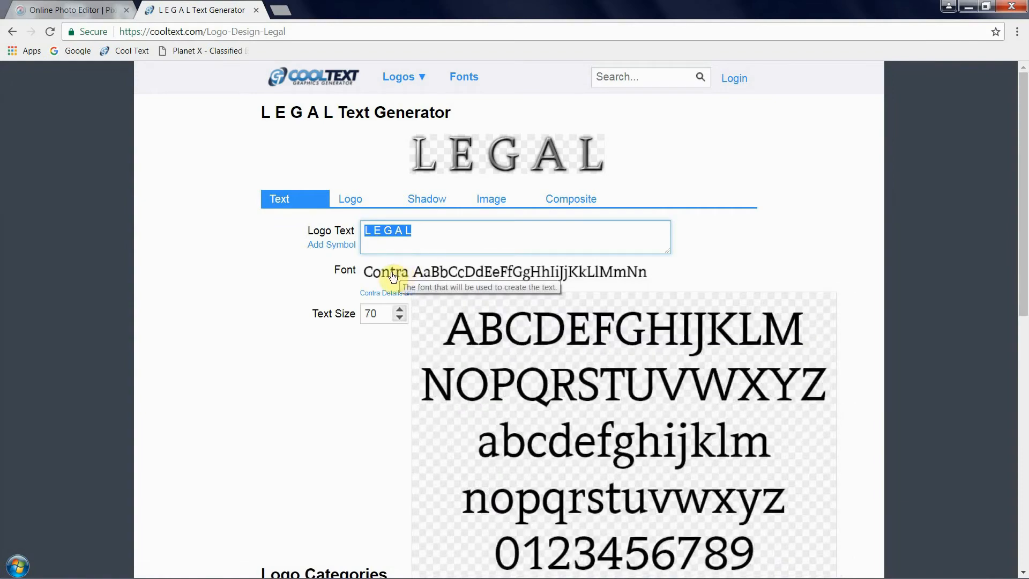
Step: Change the logo's font to Lilly from the Sans Serif font category
{"action": "left_click", "coordinate": [391, 273]}
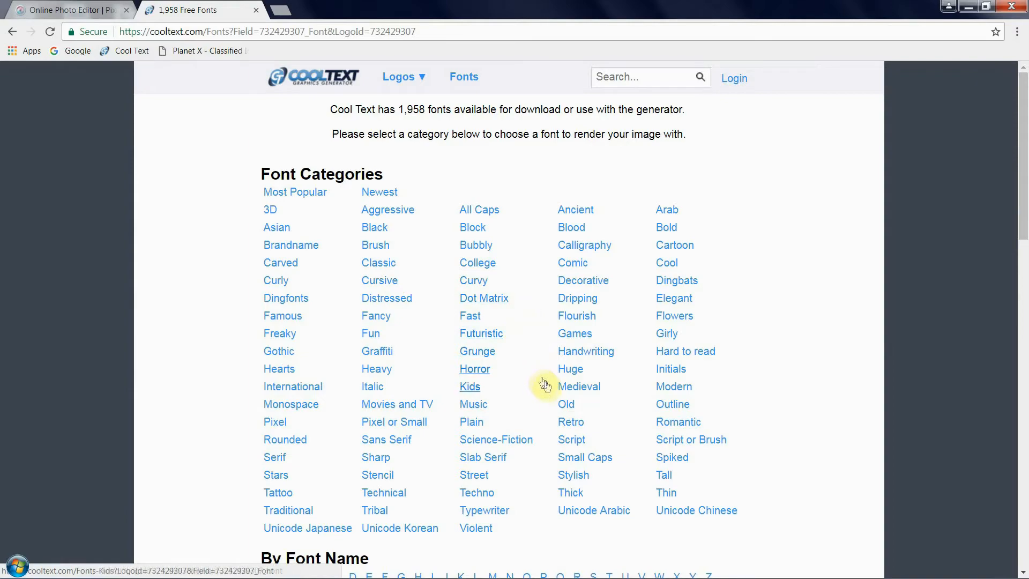
{"action": "left_click", "coordinate": [400, 443]}
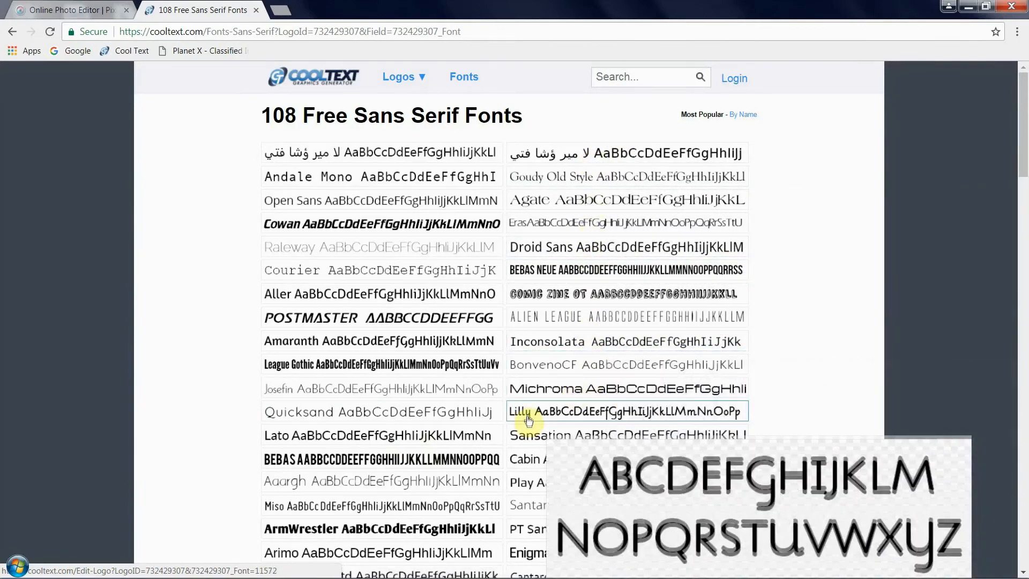
{"action": "left_click", "coordinate": [528, 418]}
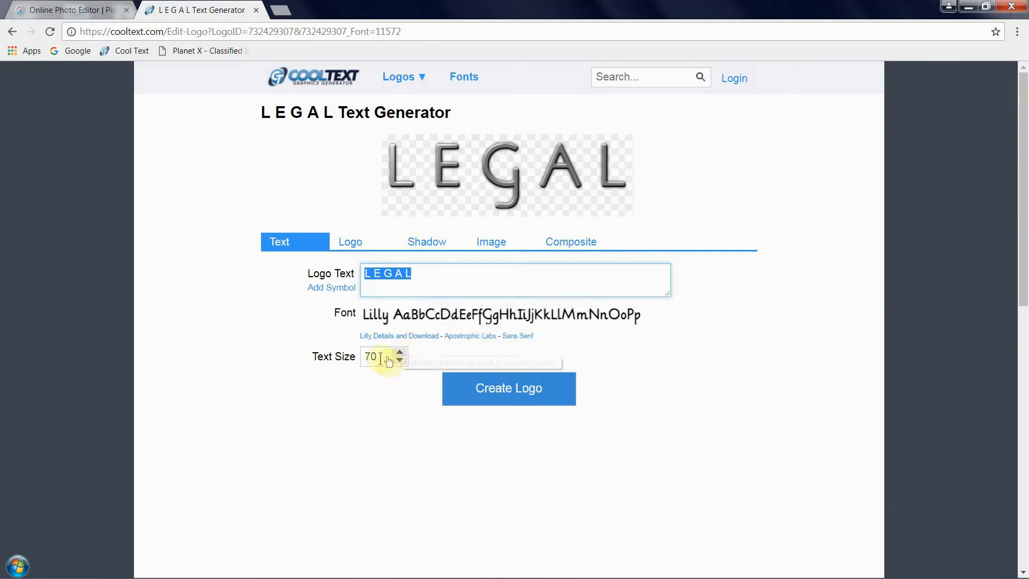
Step: Set text size 40 and enter "2018 will be a year of positive changes so take time to enjoy family friend and photography!" plus the sender's name
{"action": "left_click_drag", "start_coordinate": [381, 356], "coordinate": [358, 355]}
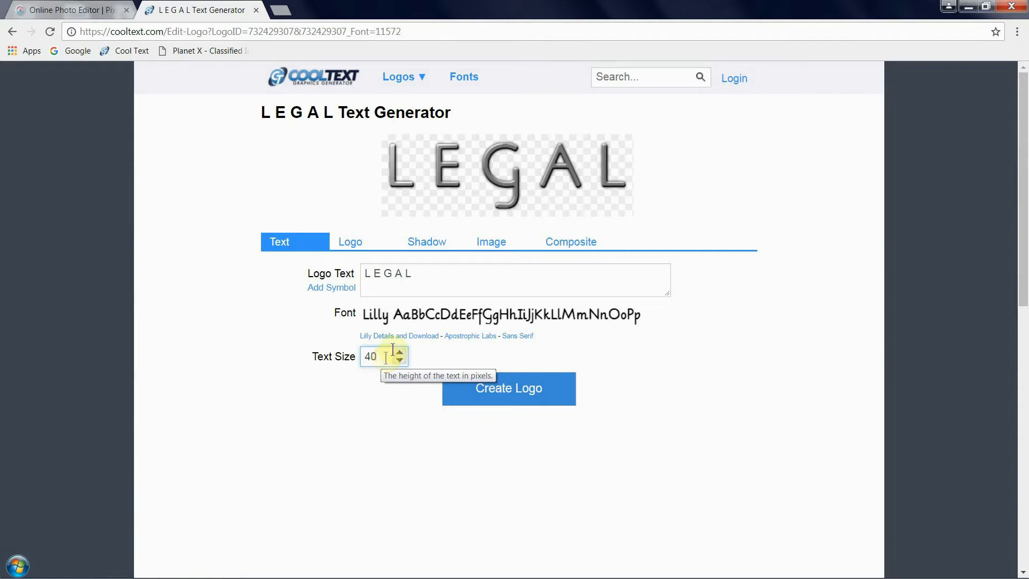
{"action": "left_click_drag", "start_coordinate": [422, 273], "coordinate": [338, 273]}
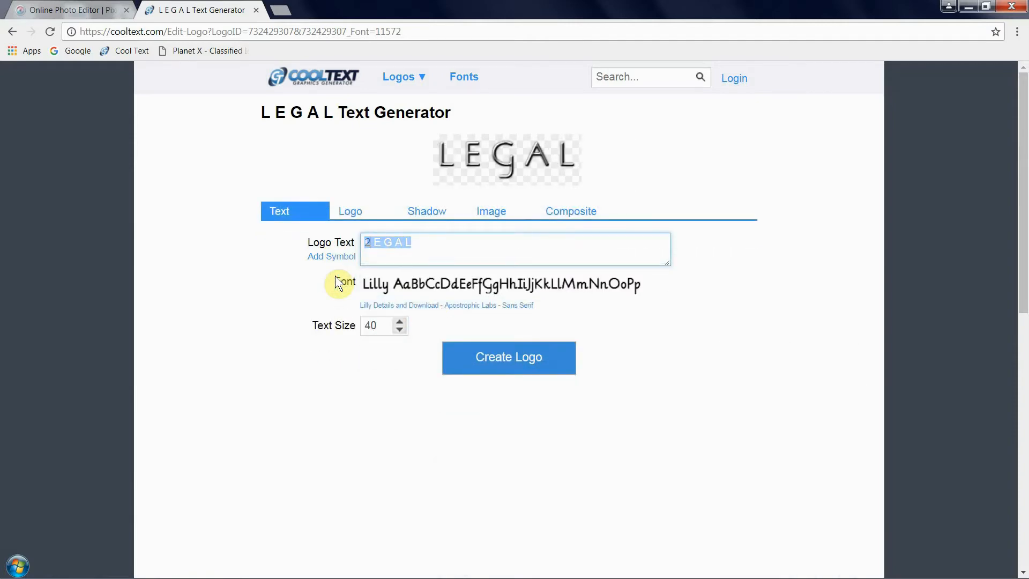
{"action": "type", "text": "2018"}
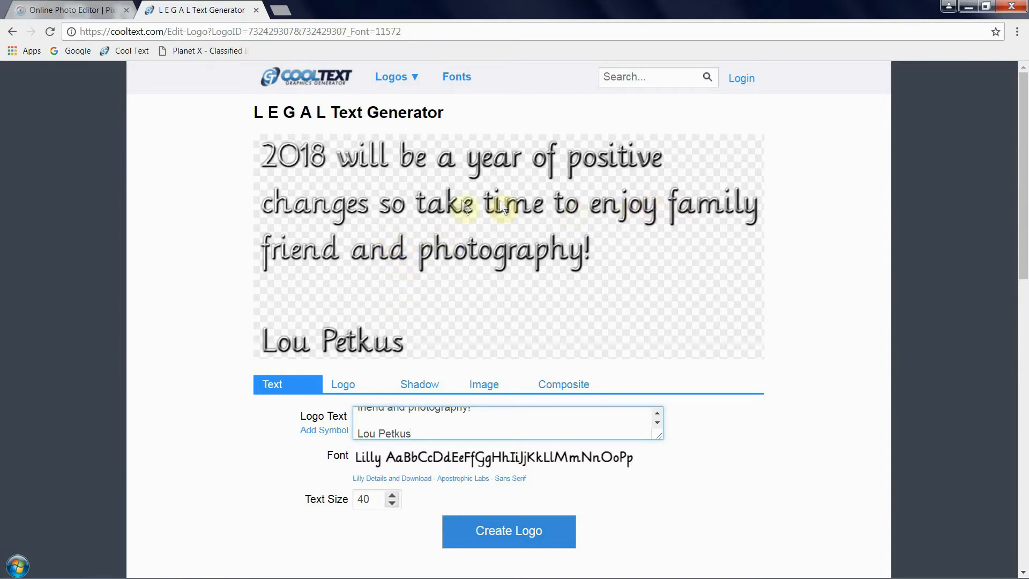
Step: Indent the first and third lines of the message and the signature line with leading spaces to centre them
{"action": "left_click", "coordinate": [657, 412]}
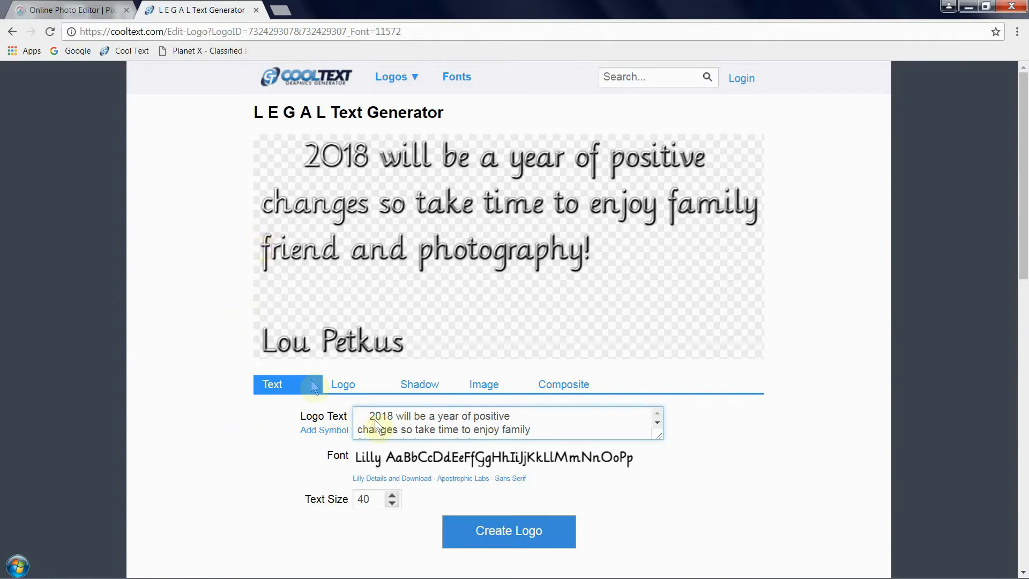
{"action": "mouse_move", "coordinate": [475, 464]}
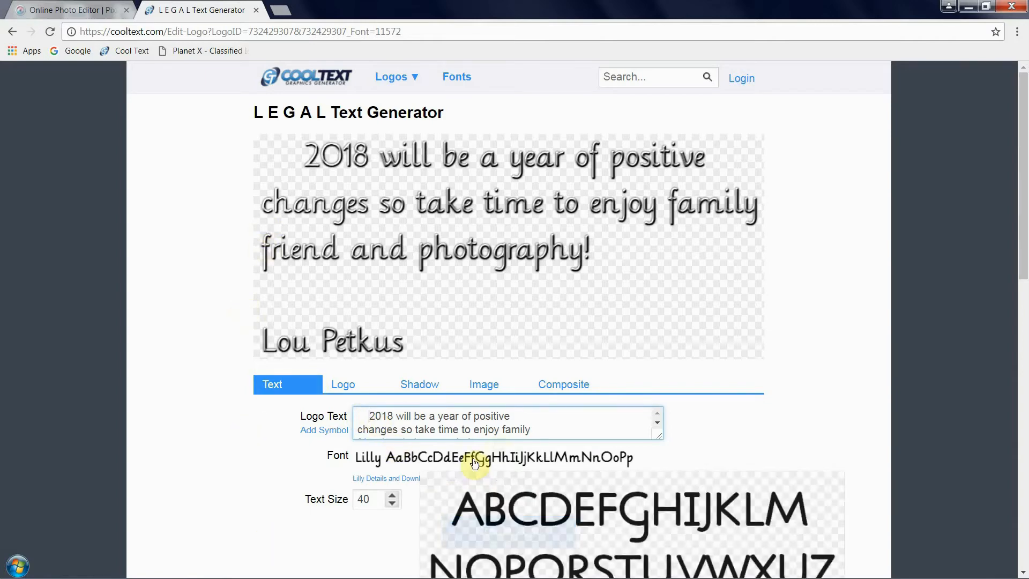
{"action": "left_click", "coordinate": [657, 423]}
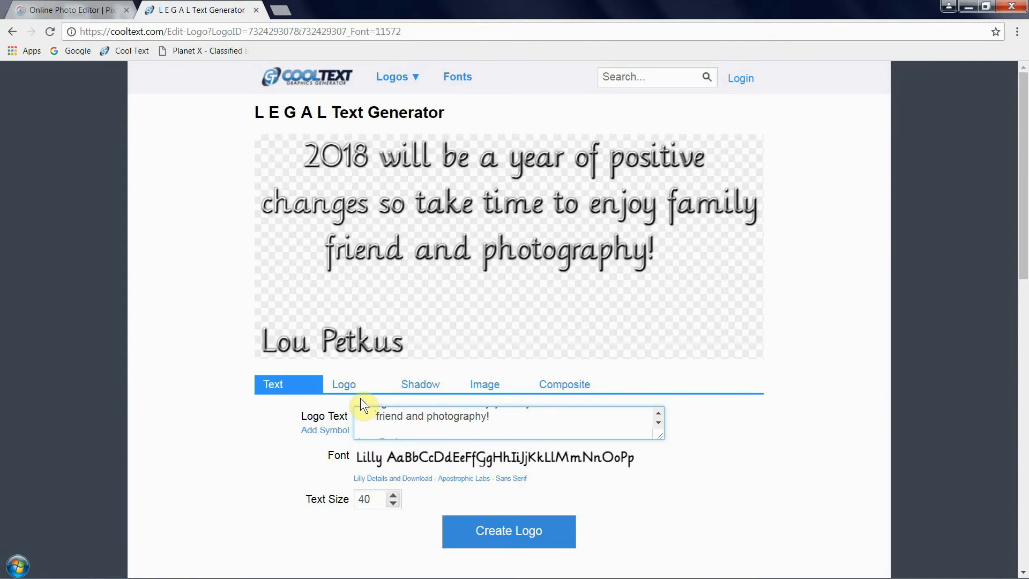
{"action": "left_click", "coordinate": [658, 423]}
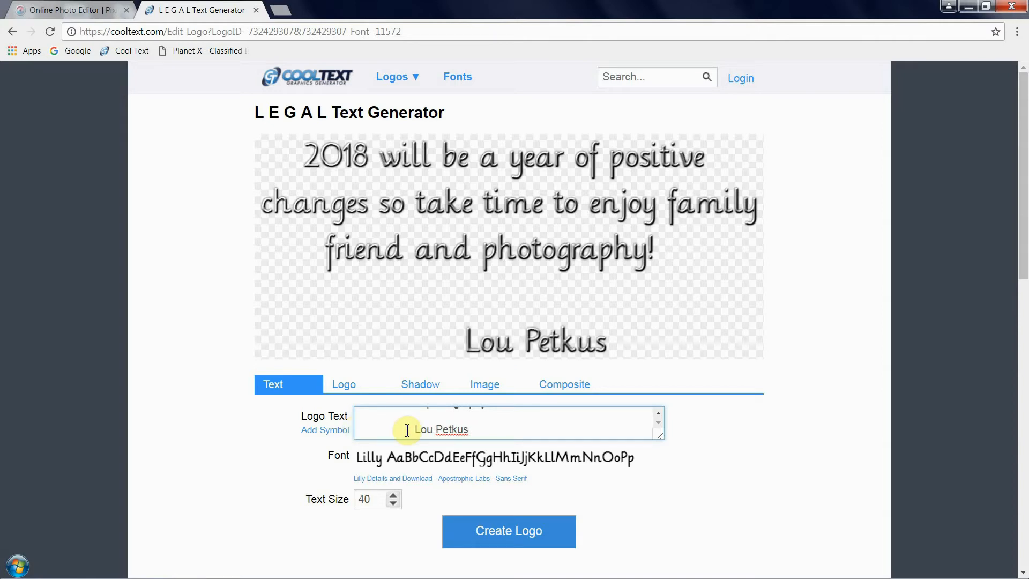
{"action": "key", "text": "BackSpace"}
{"action": "key", "text": "BackSpace"}
{"action": "key", "text": "BackSpace"}
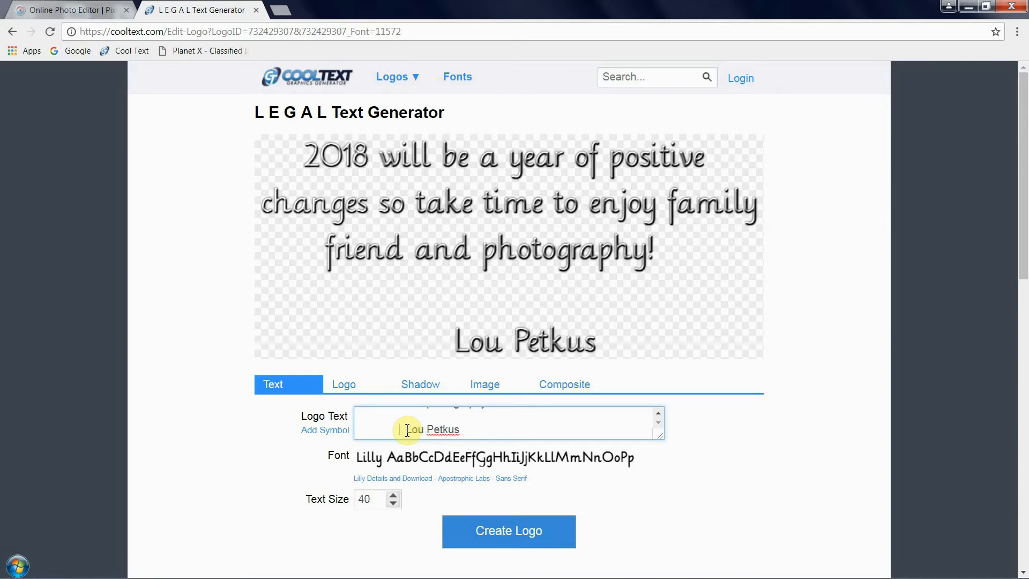
{"action": "key", "text": "BackSpace"}
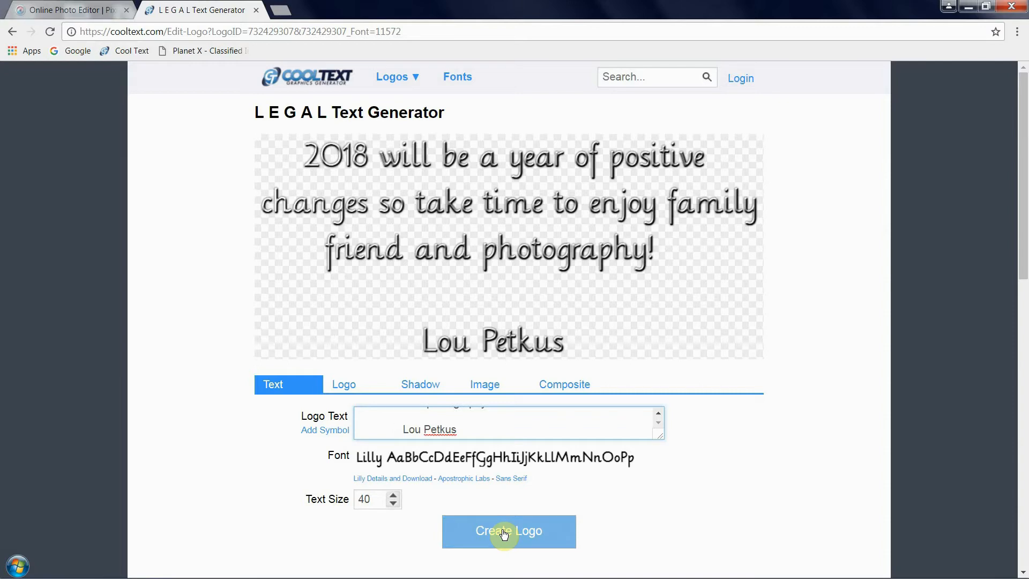
Step: Set the logo's text color to #E6AF37 and its highlight color to #E6A61C
{"action": "left_click", "coordinate": [350, 389]}
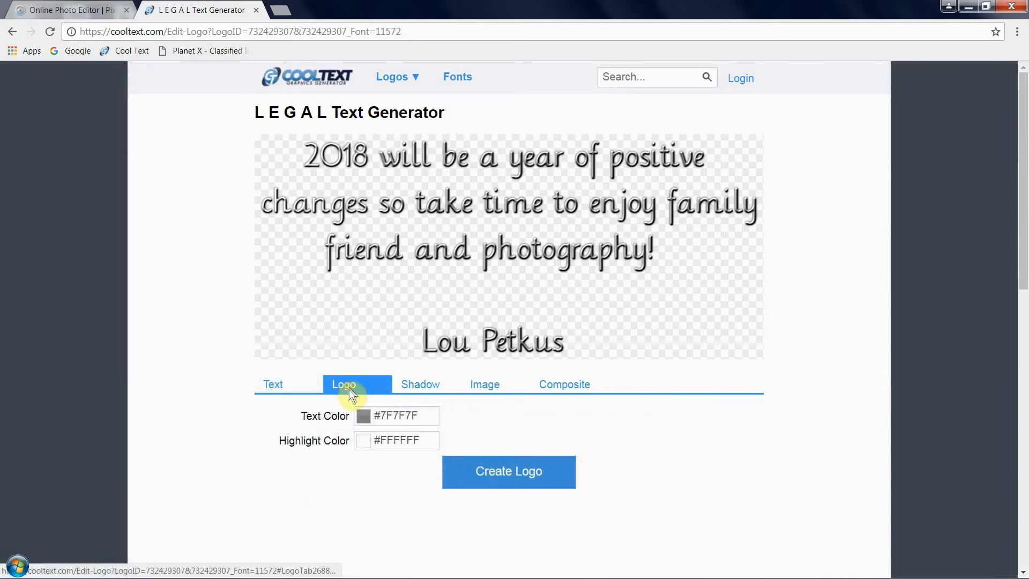
{"action": "left_click", "coordinate": [423, 415]}
{"action": "left_click_drag", "start_coordinate": [423, 415], "coordinate": [382, 419]}
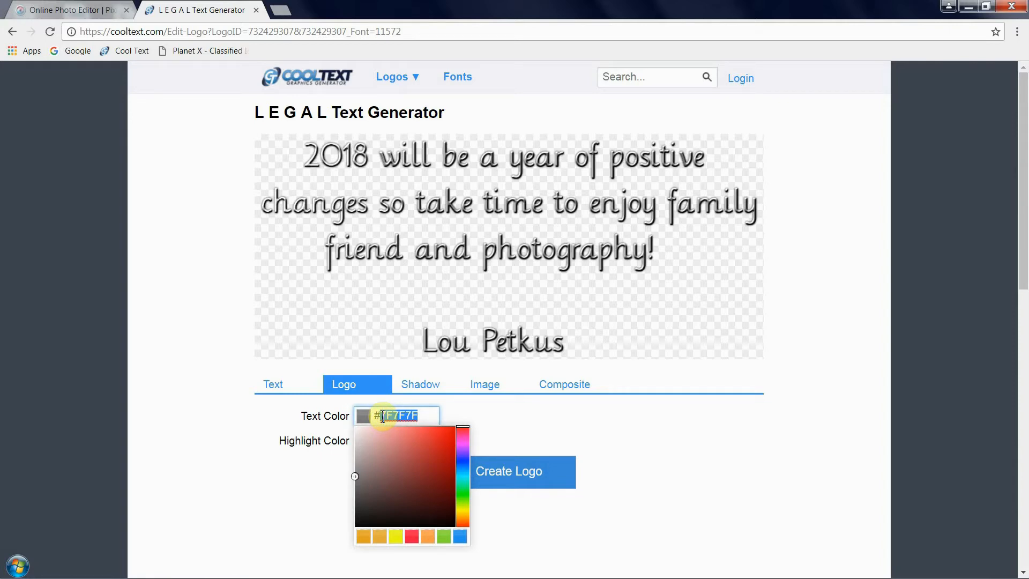
{"action": "type", "text": "e6af37"}
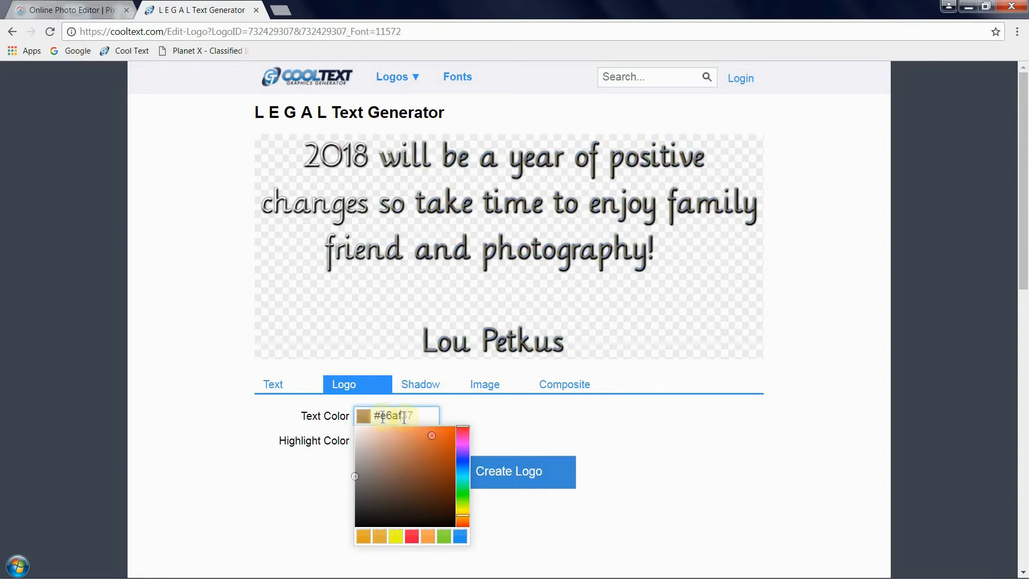
{"action": "left_click", "coordinate": [593, 435]}
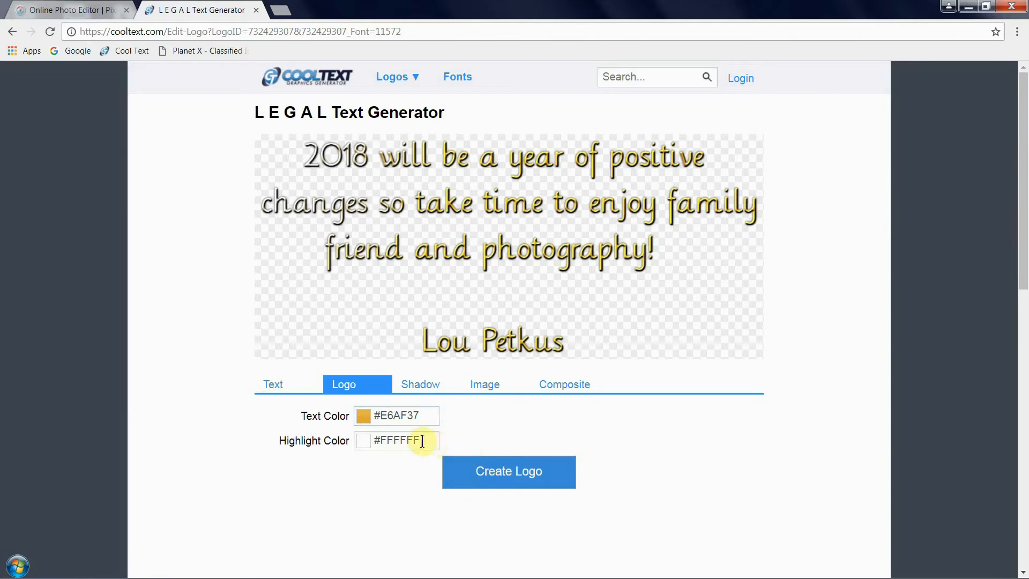
{"action": "left_click_drag", "start_coordinate": [426, 438], "coordinate": [382, 435]}
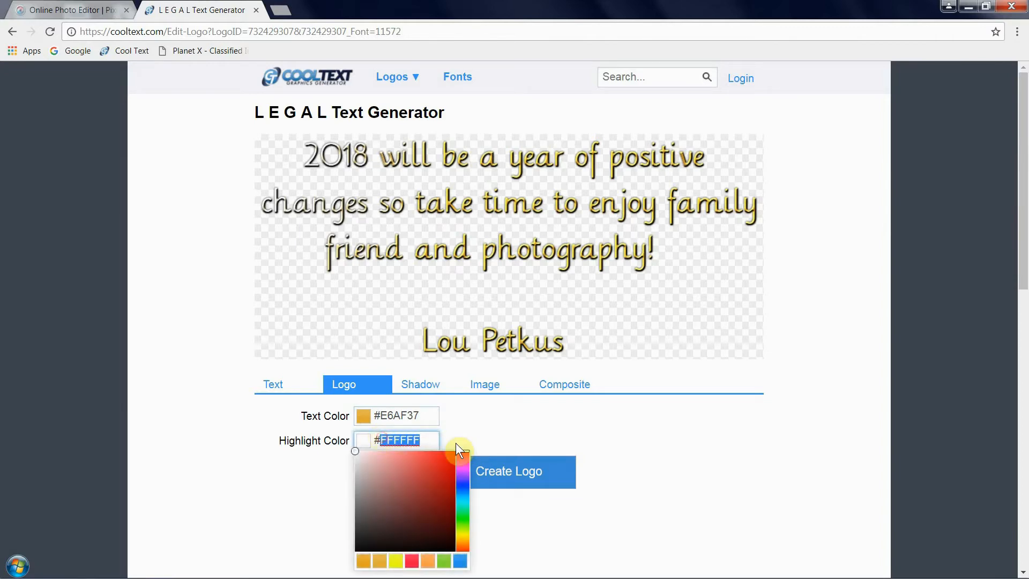
{"action": "type", "text": "e6a"}
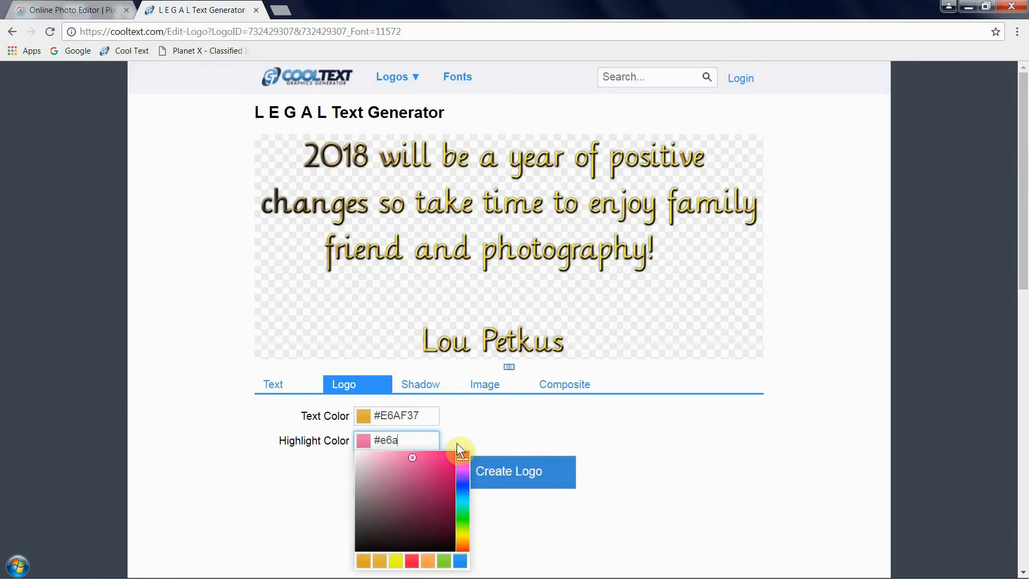
{"action": "type", "text": "61c"}
{"action": "left_click", "coordinate": [584, 426]}
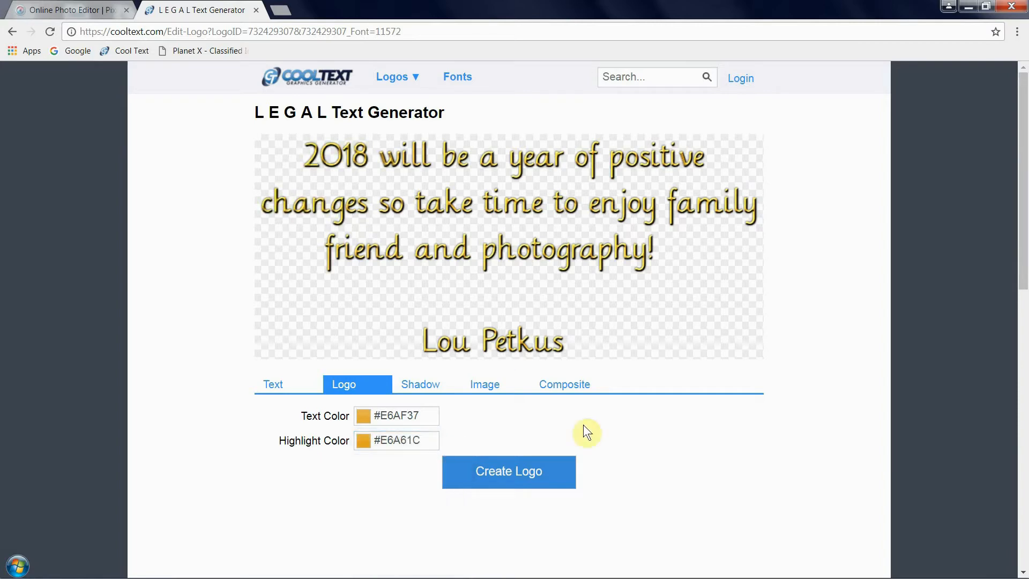
Step: Set the shadow type to No Shadow and create the logo
{"action": "left_click", "coordinate": [425, 391]}
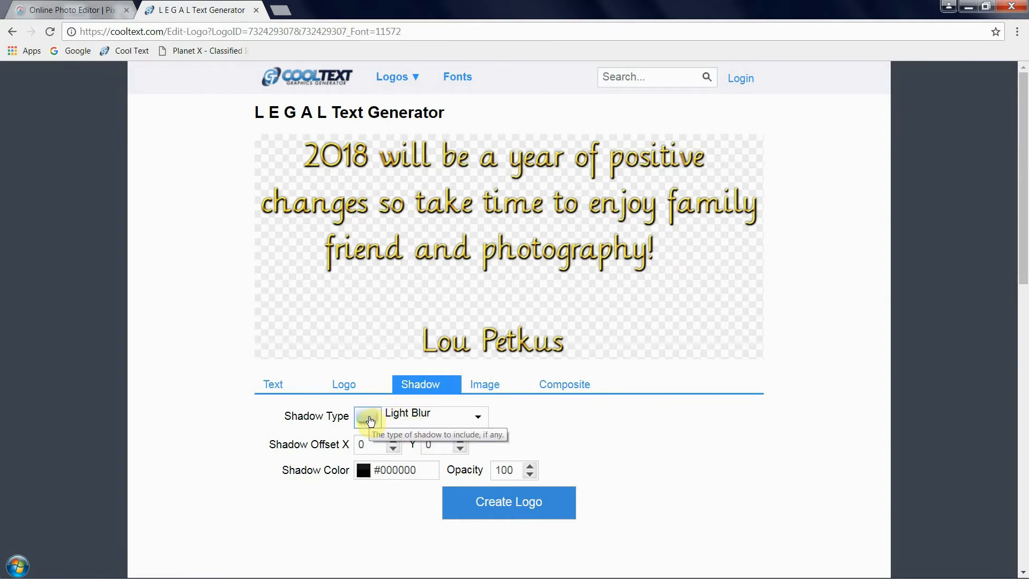
{"action": "left_click", "coordinate": [479, 420]}
{"action": "left_click", "coordinate": [417, 438]}
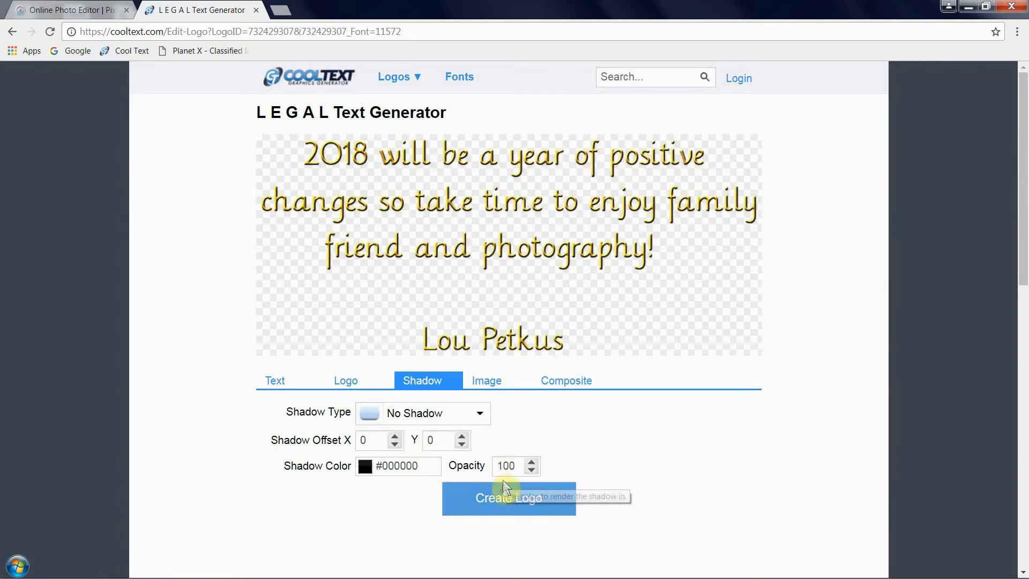
{"action": "left_click", "coordinate": [501, 502]}
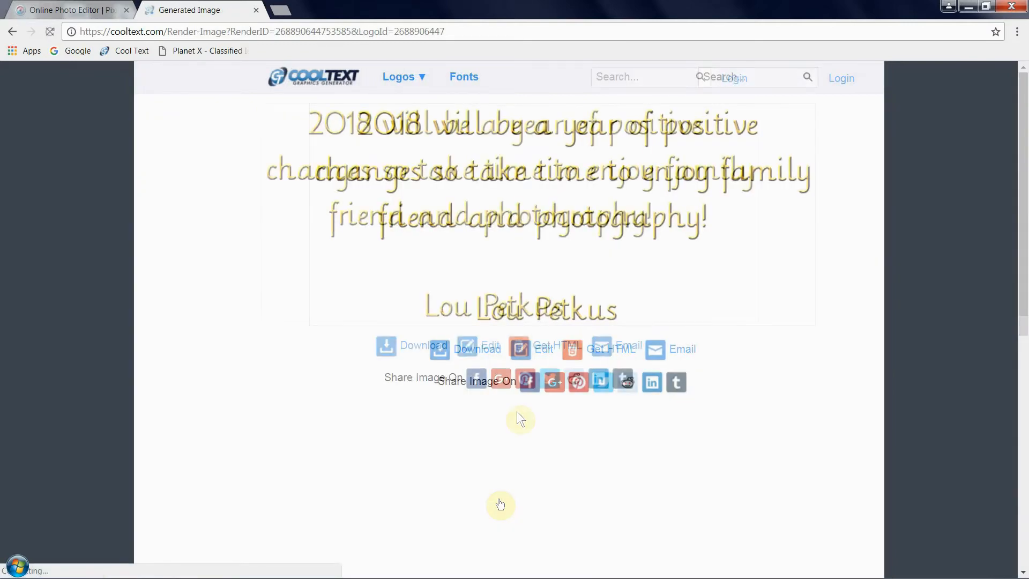
Step: Download the generated logo image and show the file in its download folder
{"action": "left_click", "coordinate": [388, 348]}
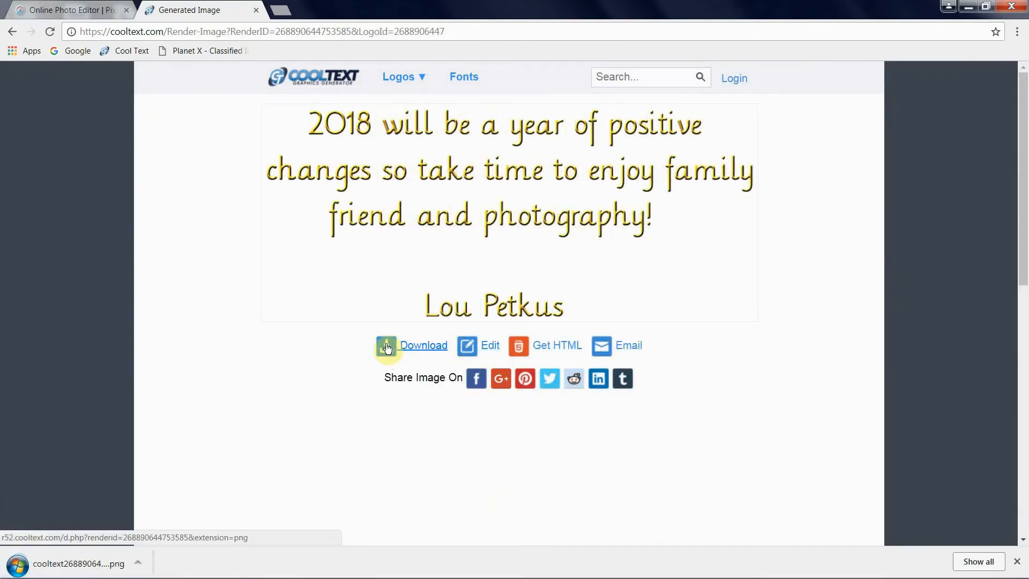
{"action": "left_click", "coordinate": [139, 564]}
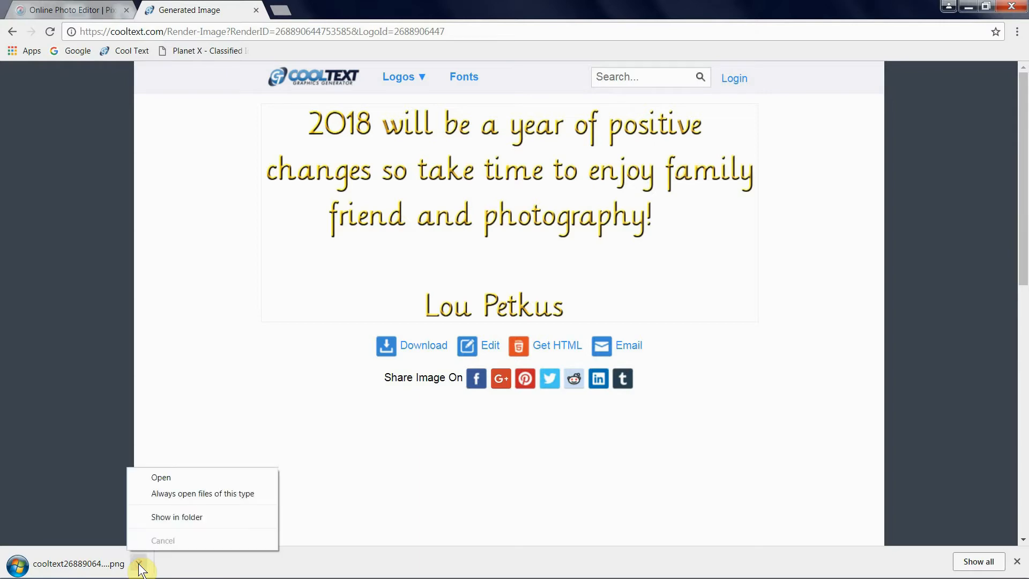
{"action": "left_click", "coordinate": [166, 517]}
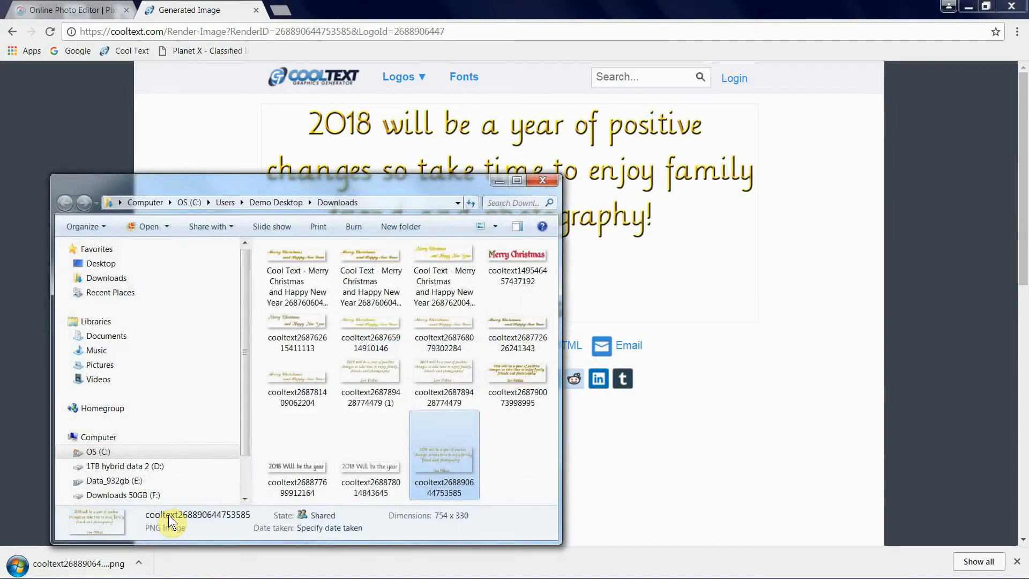
{"action": "right_click", "coordinate": [451, 467]}
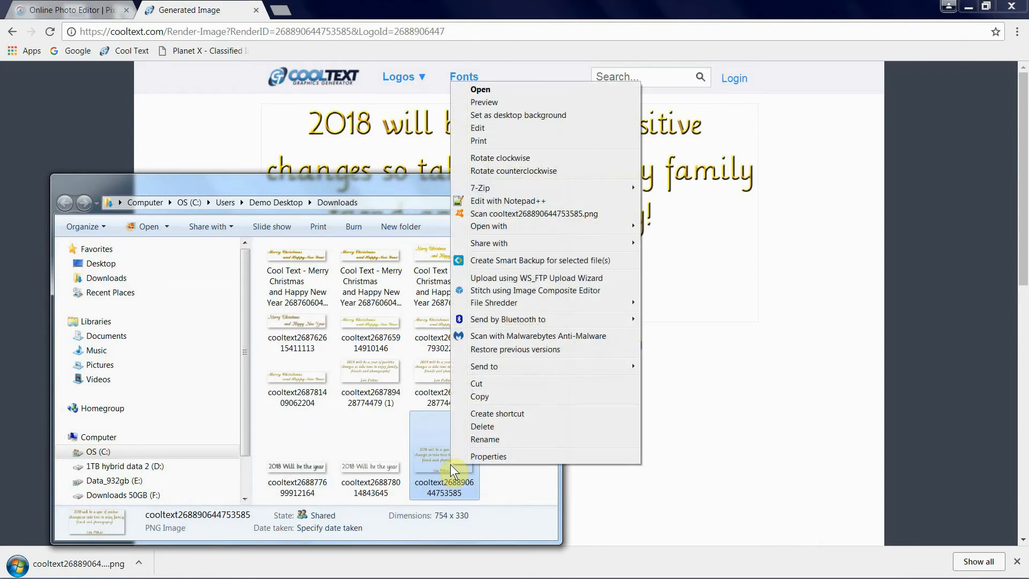
{"action": "left_click", "coordinate": [478, 396]}
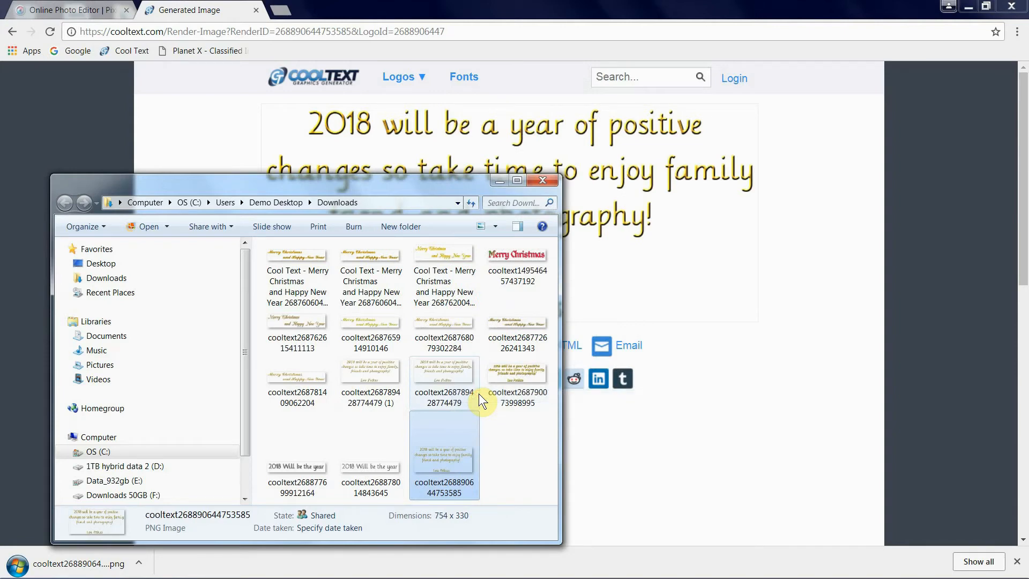
{"action": "left_click", "coordinate": [96, 266]}
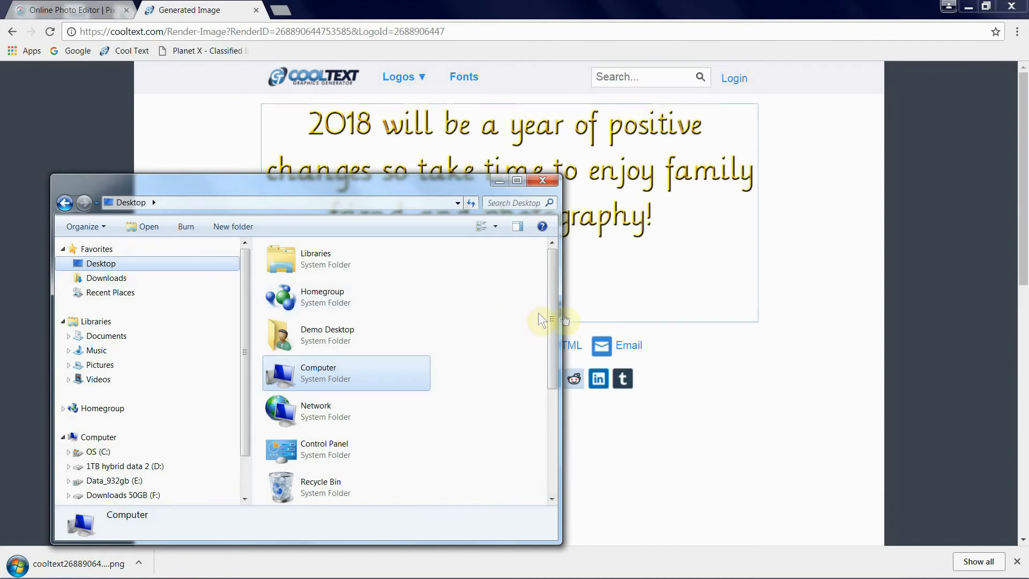
{"action": "left_click_drag", "start_coordinate": [556, 311], "coordinate": [565, 395]}
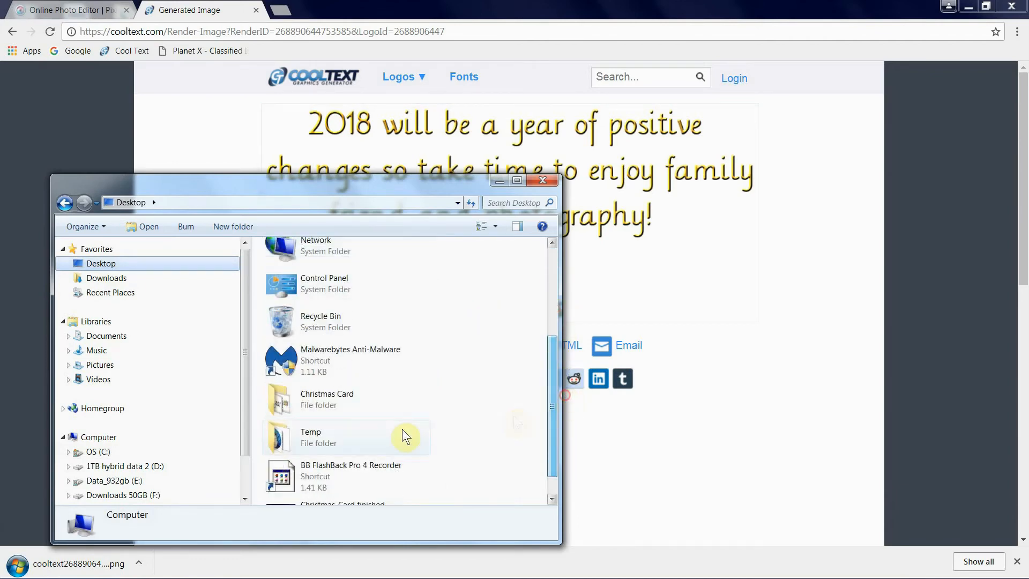
{"action": "double_click", "coordinate": [315, 398]}
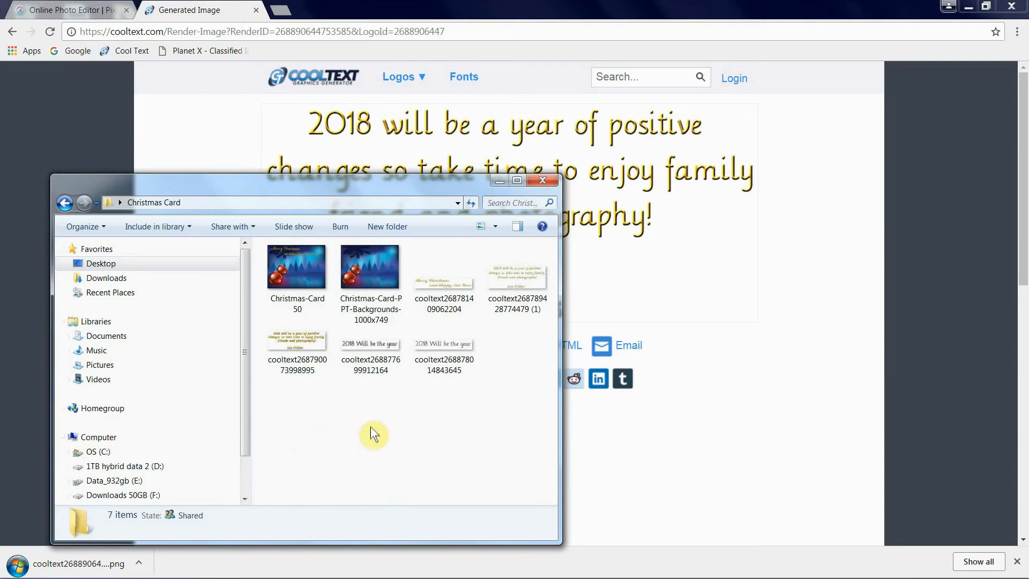
{"action": "right_click", "coordinate": [391, 415]}
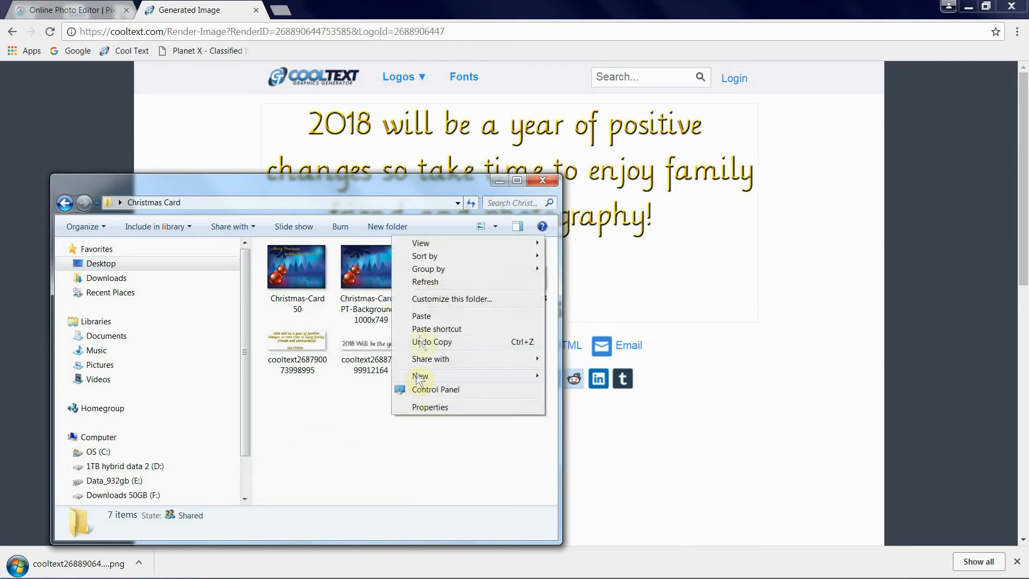
{"action": "left_click", "coordinate": [423, 316]}
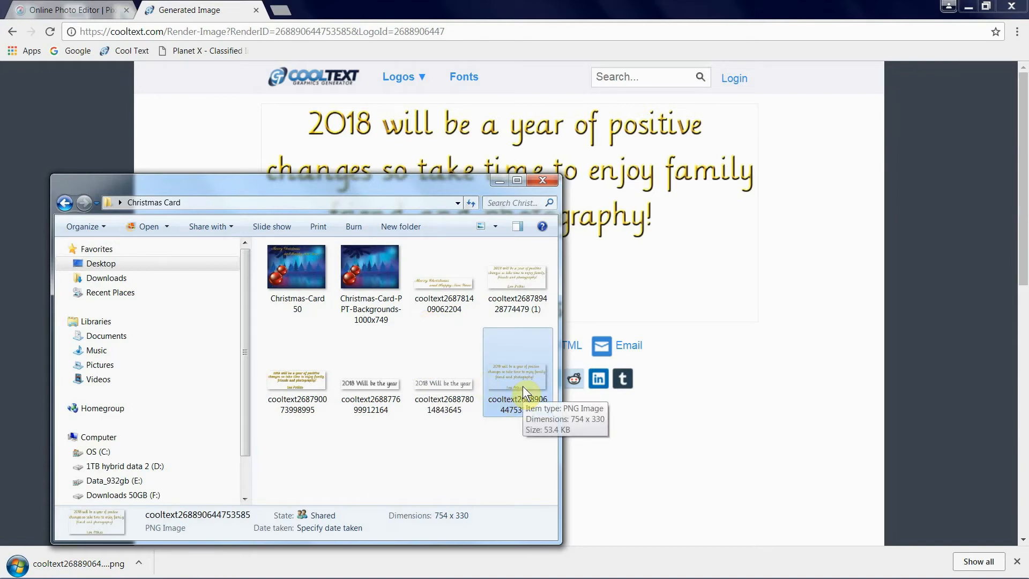
{"action": "left_click", "coordinate": [256, 10]}
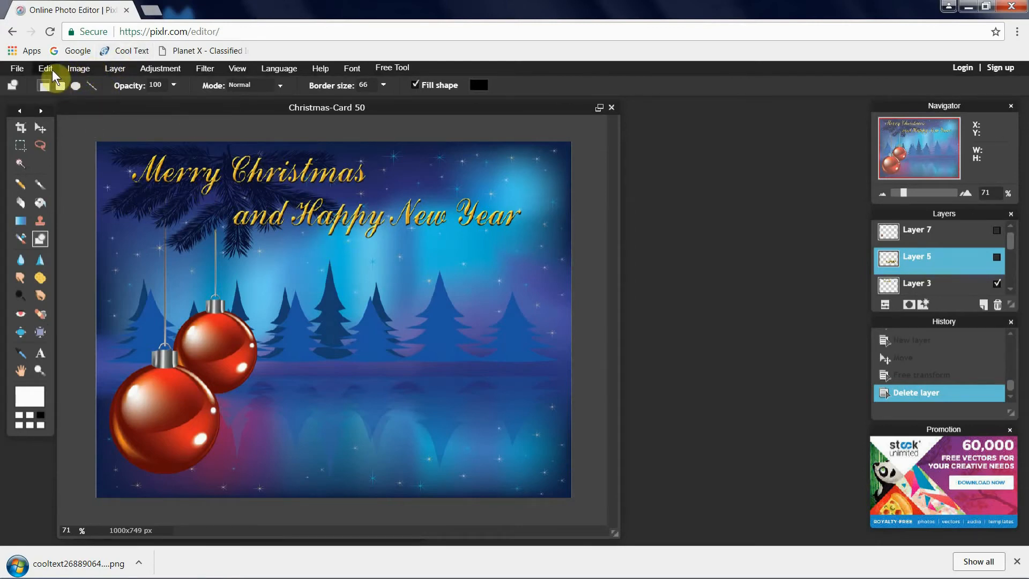
{"action": "left_click", "coordinate": [18, 70]}
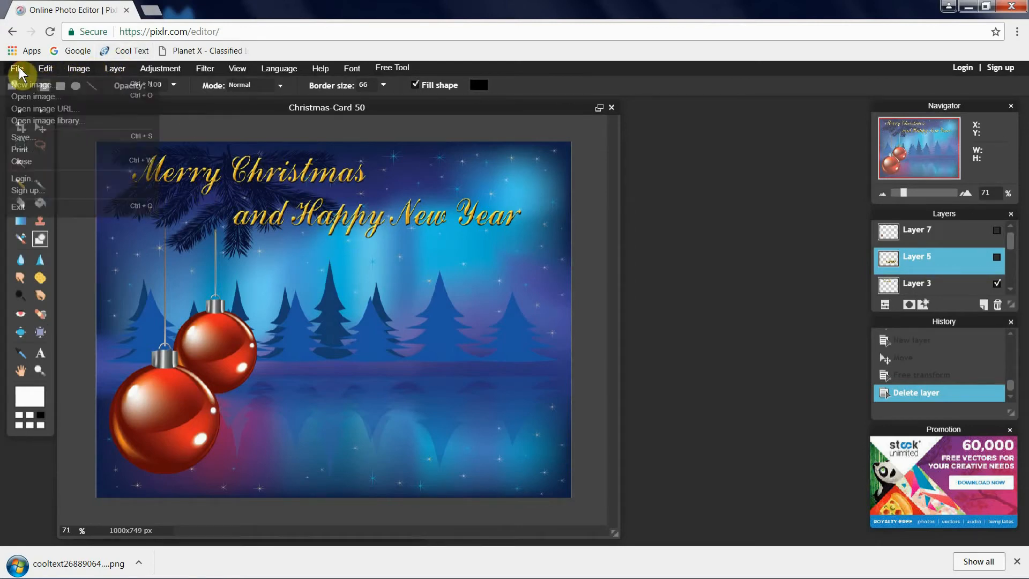
{"action": "left_click", "coordinate": [36, 96]}
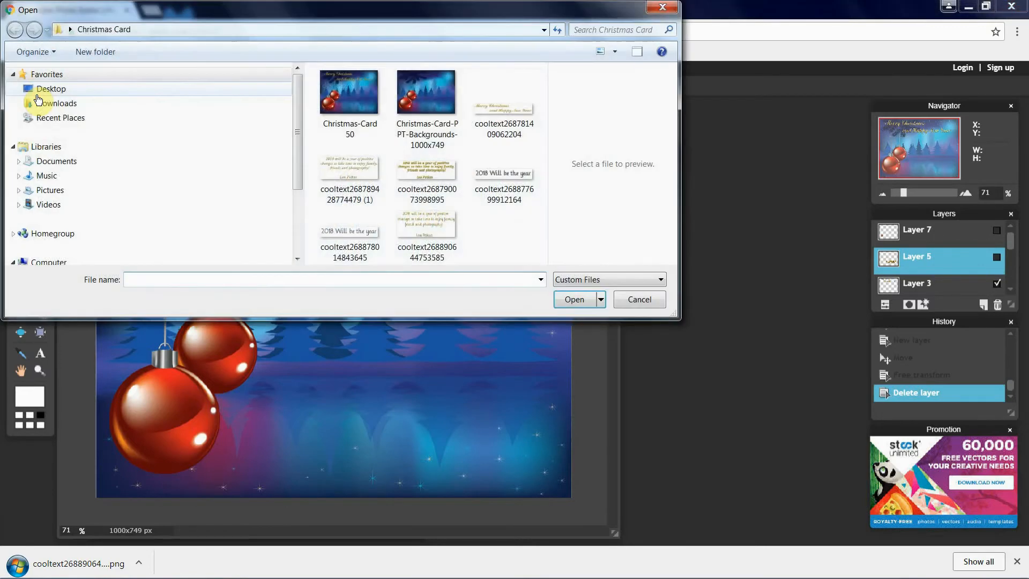
{"action": "left_click", "coordinate": [428, 220]}
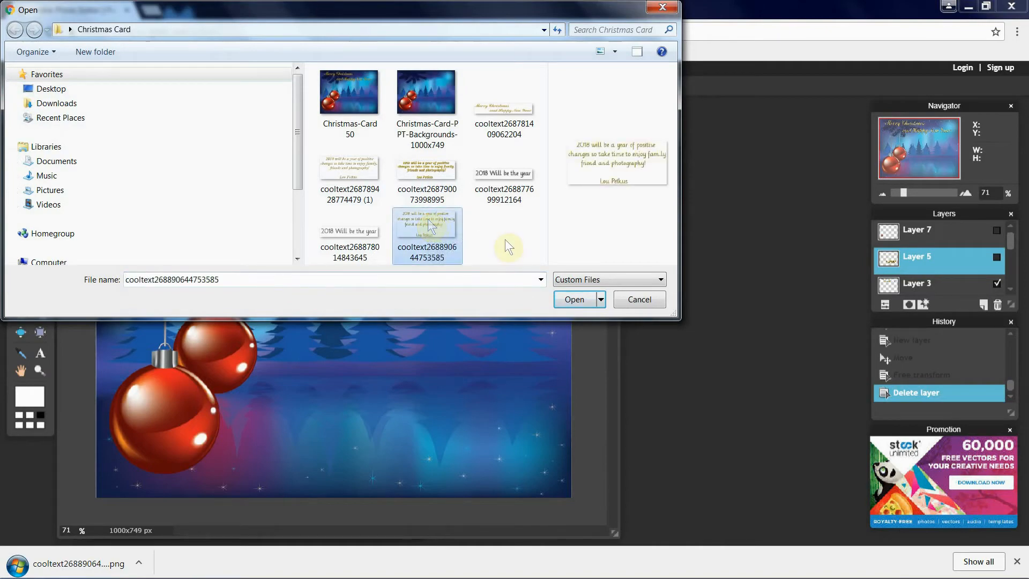
{"action": "left_click", "coordinate": [575, 300]}
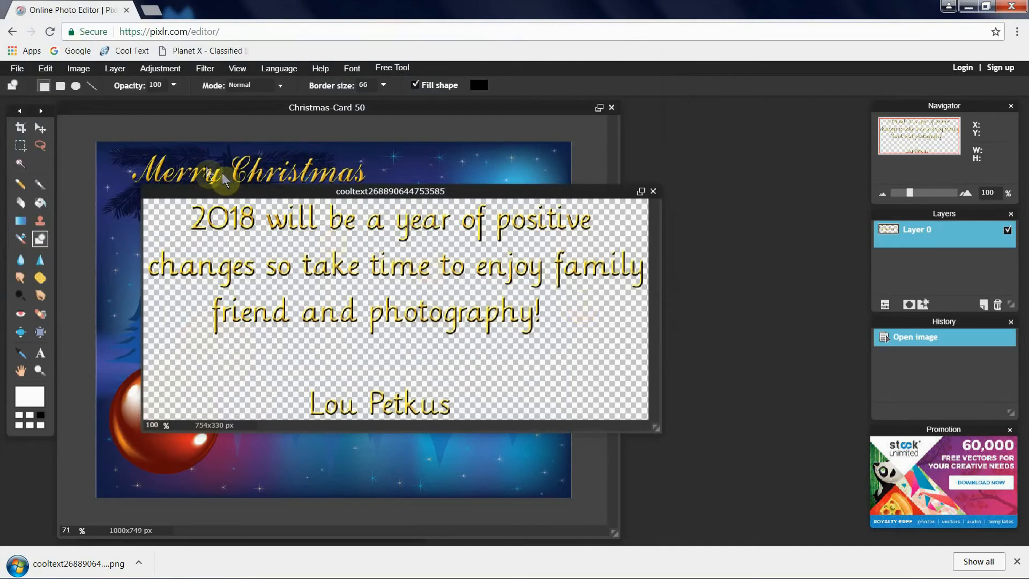
Step: Copy the entire message image and paste it as a new layer into the Christmas-Card 50 image
{"action": "left_click", "coordinate": [45, 70]}
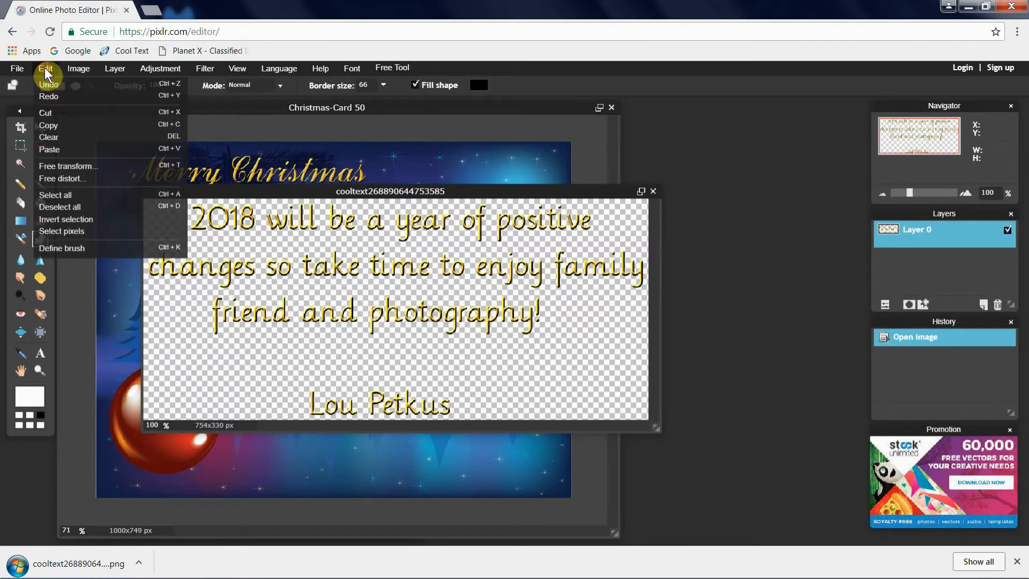
{"action": "left_click", "coordinate": [56, 196]}
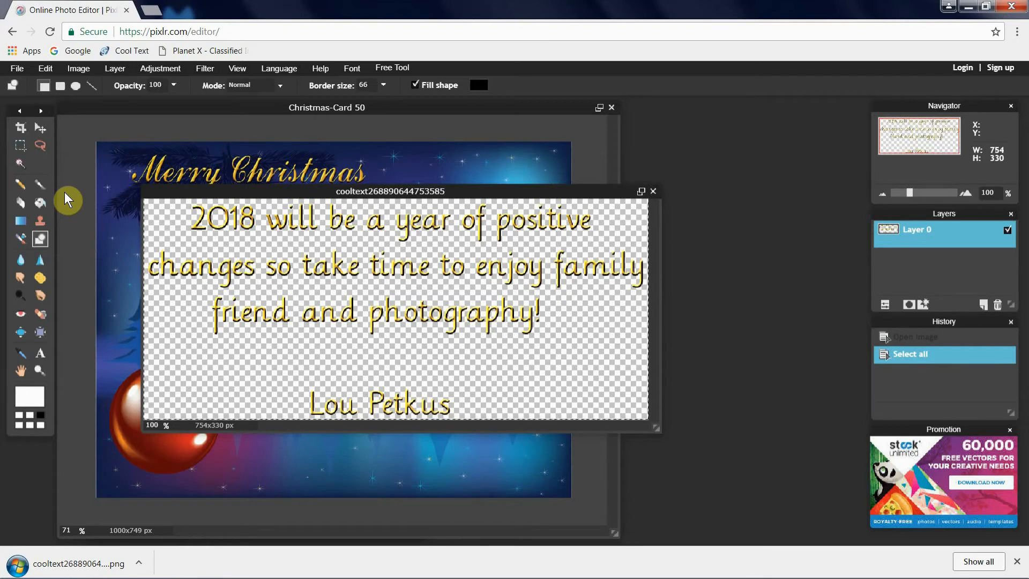
{"action": "key", "text": "ctrl+c"}
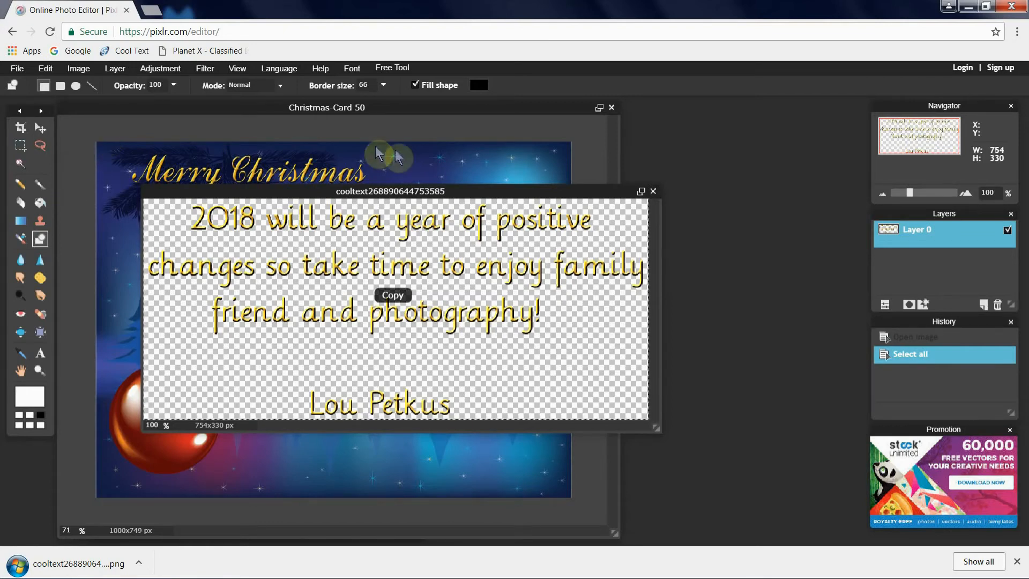
{"action": "left_click", "coordinate": [412, 156]}
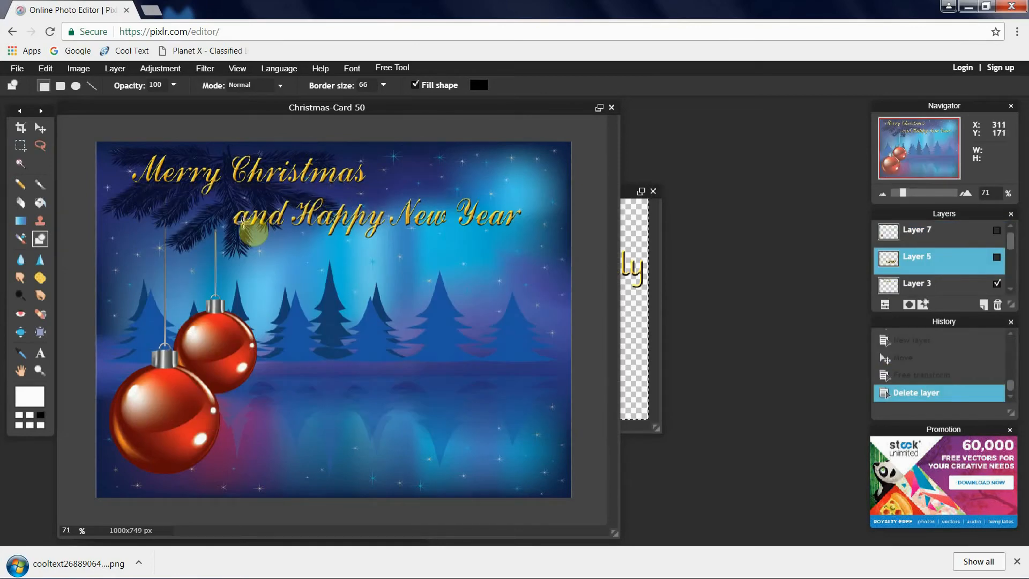
{"action": "key", "text": "ctrl+v"}
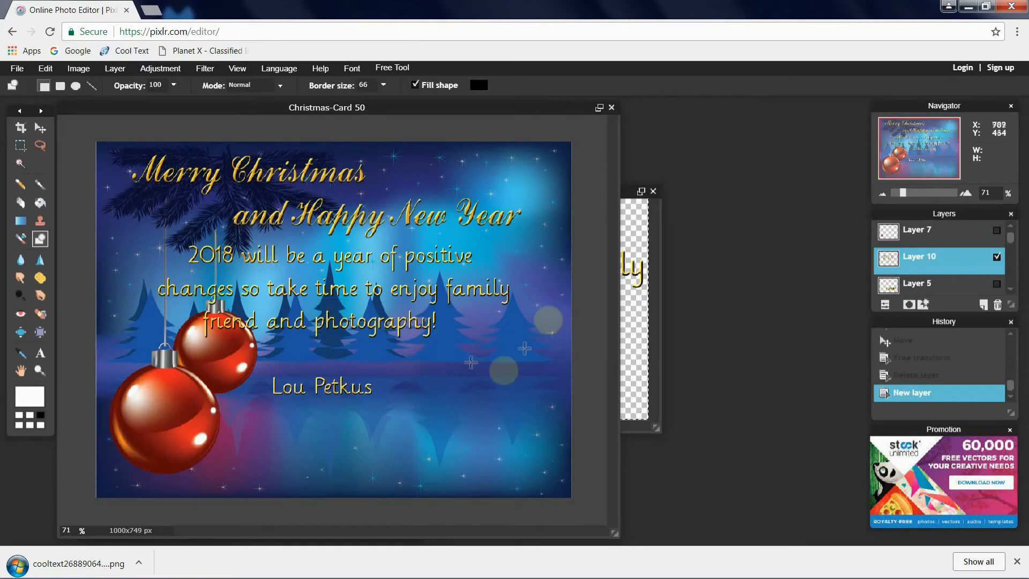
Step: Move the pasted message to the lower right of the card and shrink it slightly with Free transform, clear of the ornaments
{"action": "left_click", "coordinate": [40, 129]}
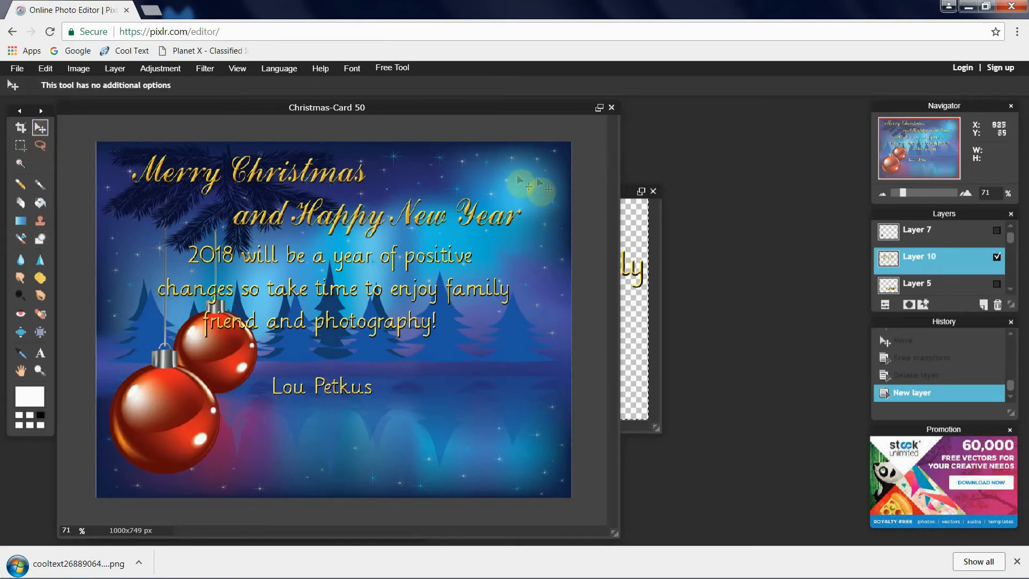
{"action": "left_click_drag", "start_coordinate": [528, 184], "coordinate": [573, 268]}
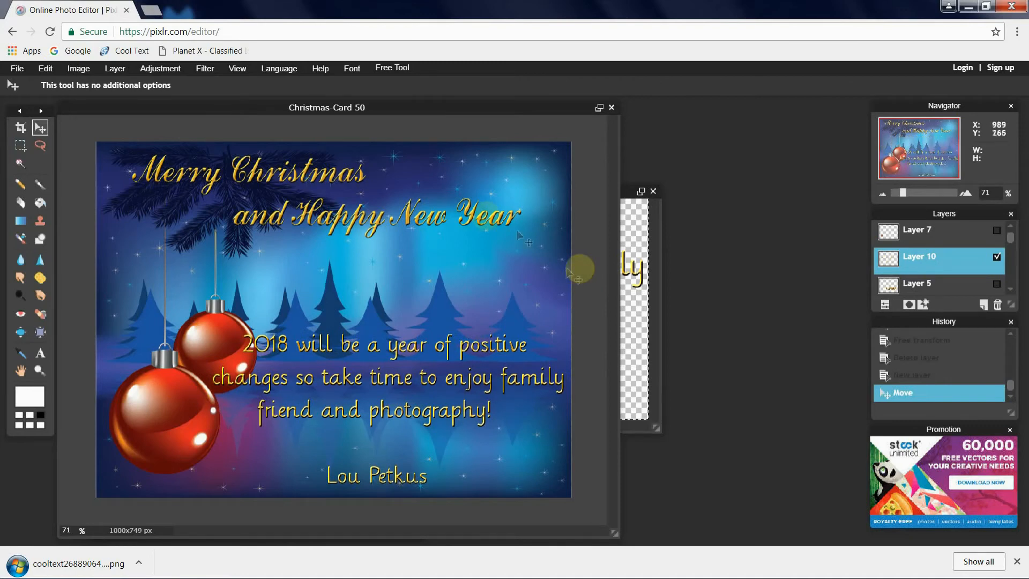
{"action": "left_click", "coordinate": [45, 74]}
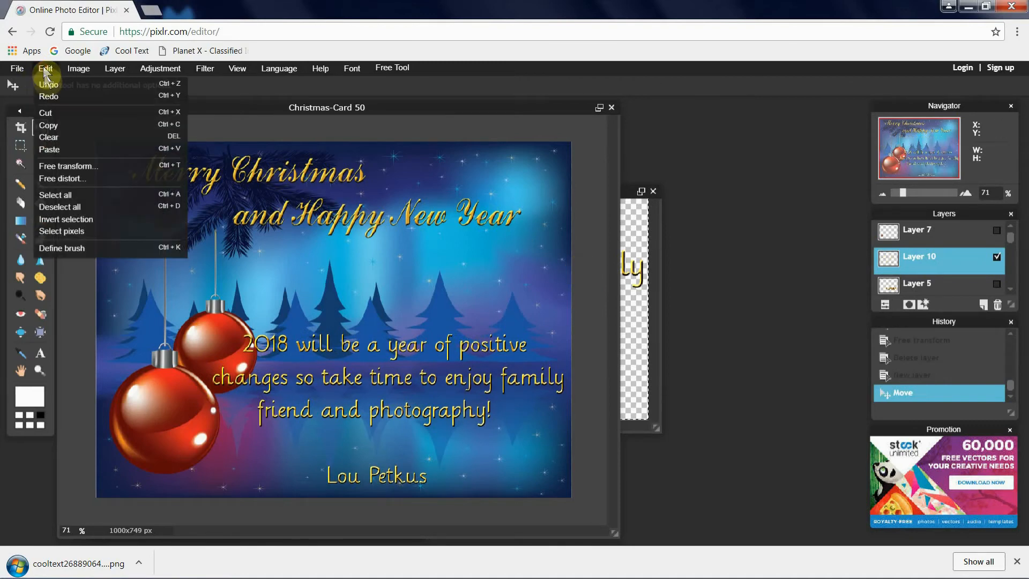
{"action": "left_click", "coordinate": [62, 164]}
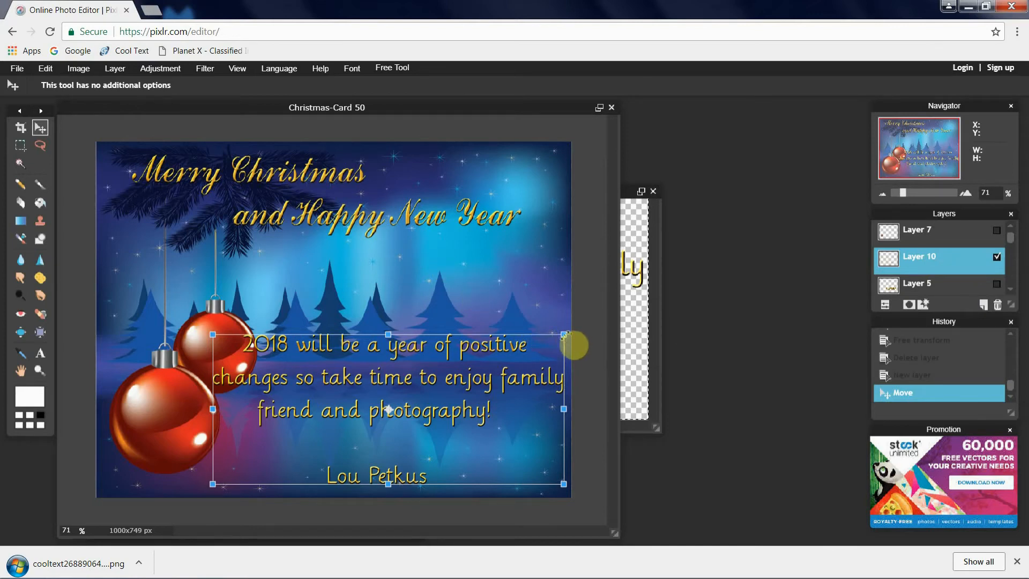
{"action": "left_click_drag", "start_coordinate": [565, 335], "coordinate": [541, 347]}
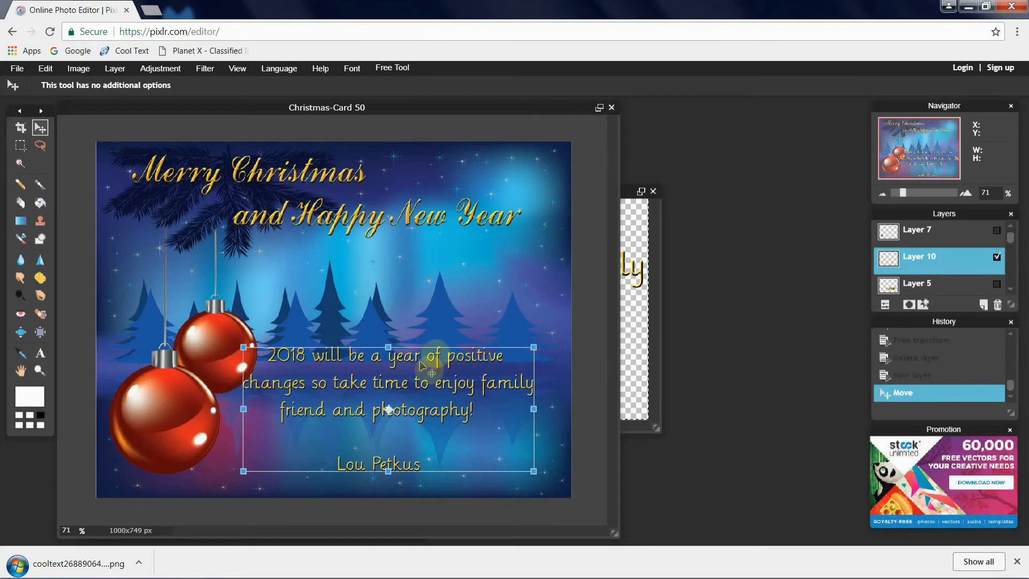
{"action": "left_click", "coordinate": [435, 296]}
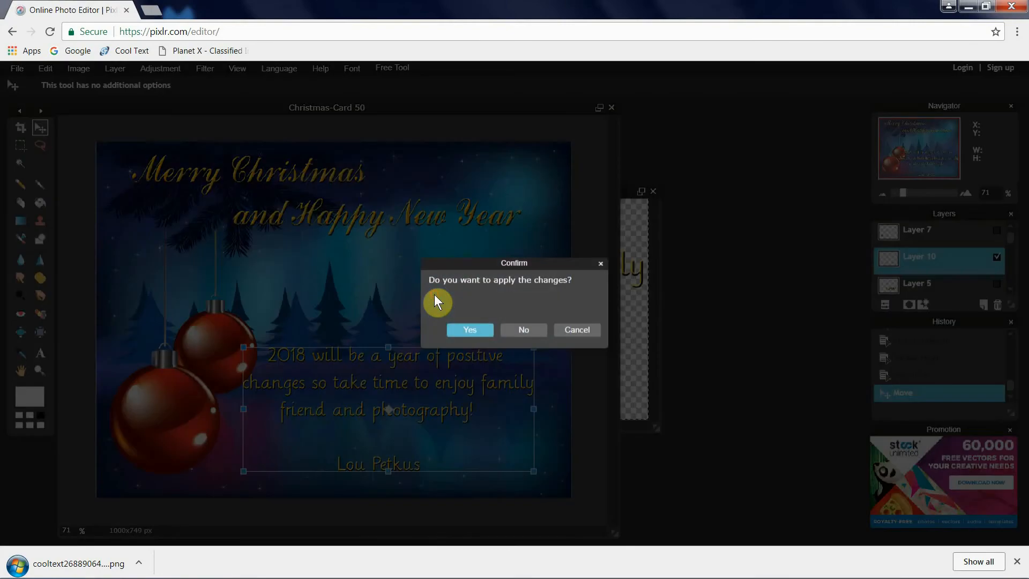
{"action": "left_click", "coordinate": [470, 330]}
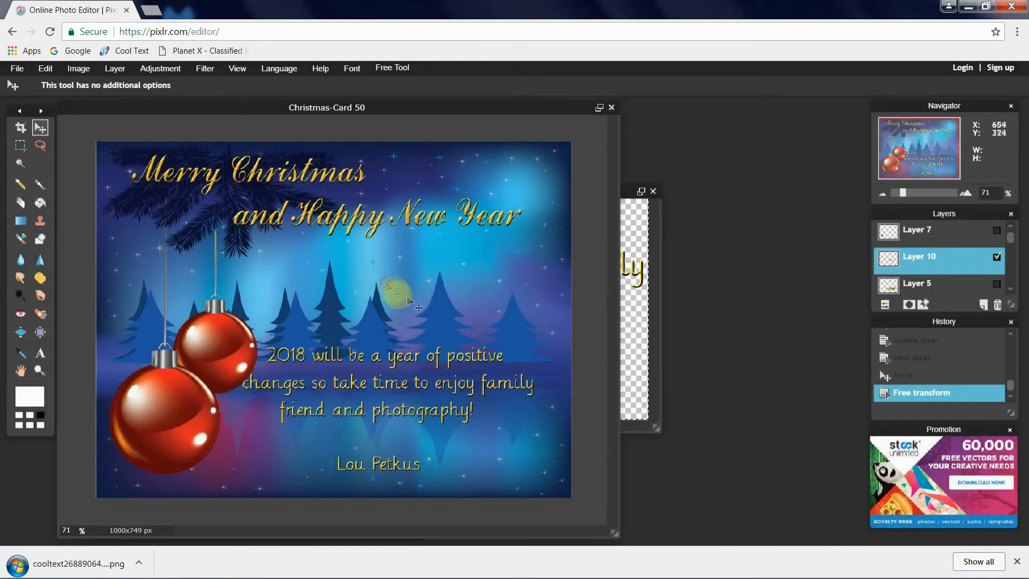
{"action": "left_click_drag", "start_coordinate": [386, 282], "coordinate": [401, 287]}
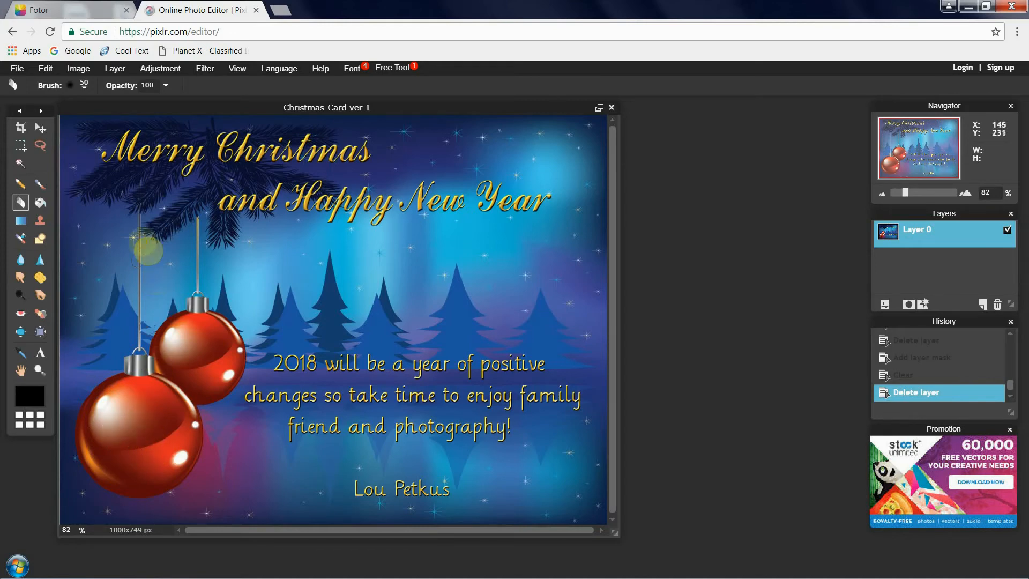
Step: Open the avatar_8675-2-sm portrait photo from the Christmas Card folder alongside the Christmas-Card ver 1 image
{"action": "left_click", "coordinate": [18, 69]}
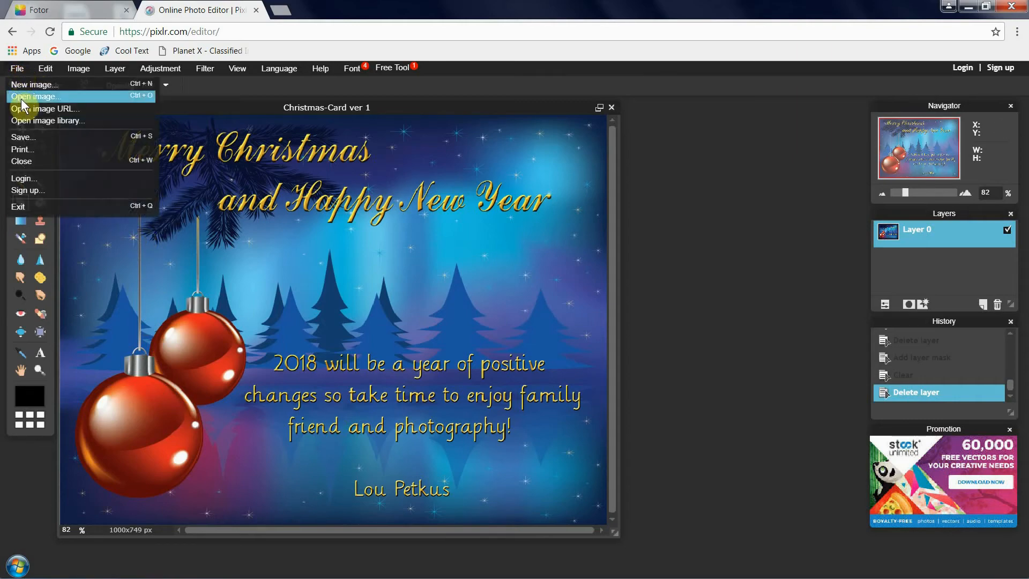
{"action": "left_click", "coordinate": [21, 98]}
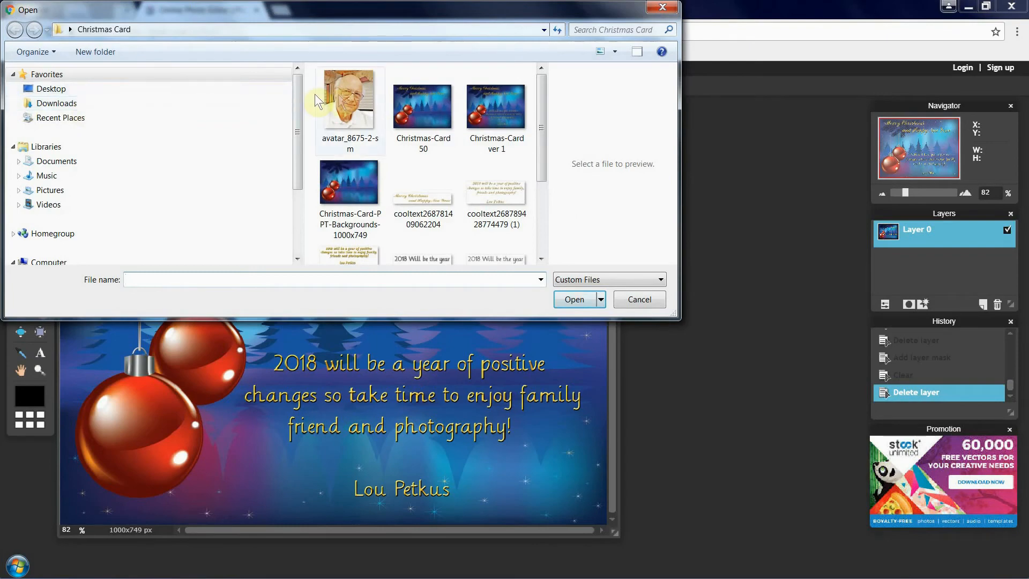
{"action": "left_click", "coordinate": [349, 98]}
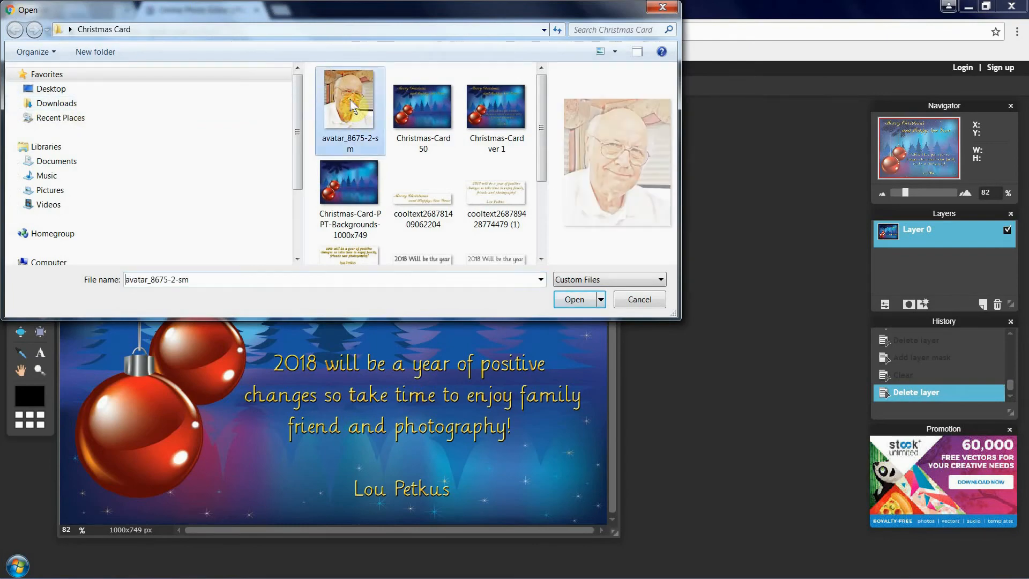
{"action": "left_click", "coordinate": [585, 301]}
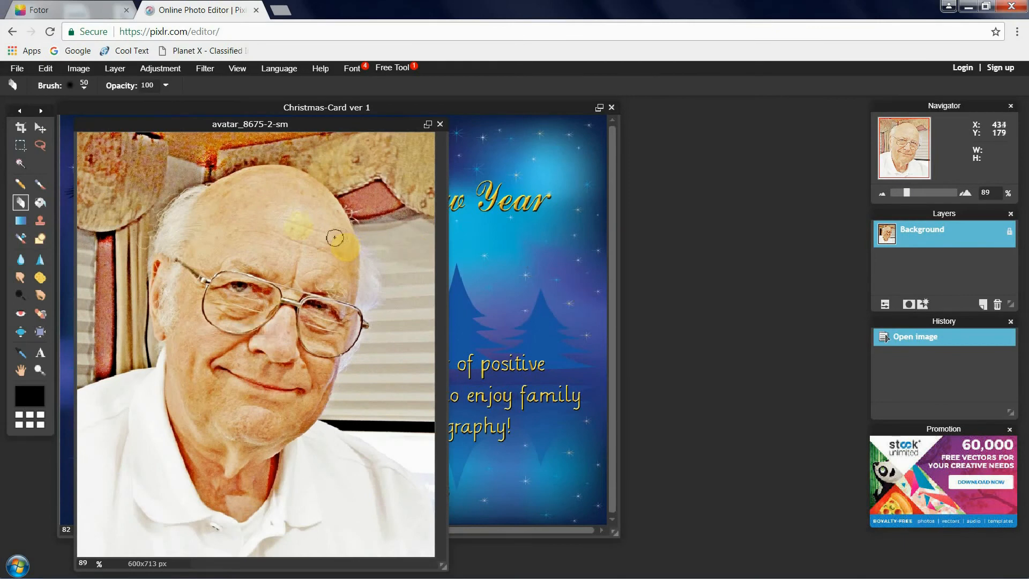
Step: Copy the entire portrait photo and paste it as a new layer into the Christmas-Card ver 1 image
{"action": "left_click", "coordinate": [46, 69]}
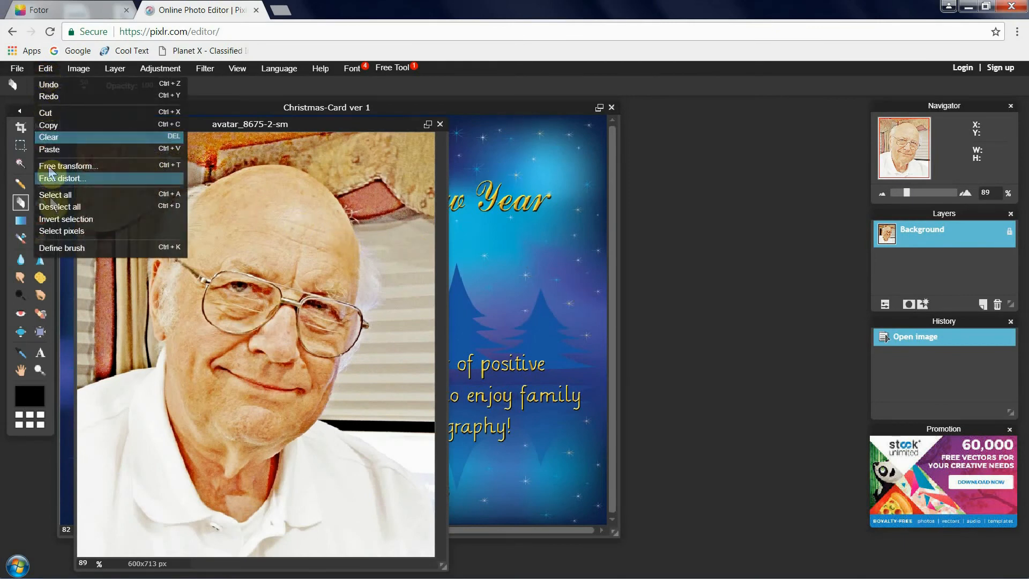
{"action": "left_click", "coordinate": [50, 195]}
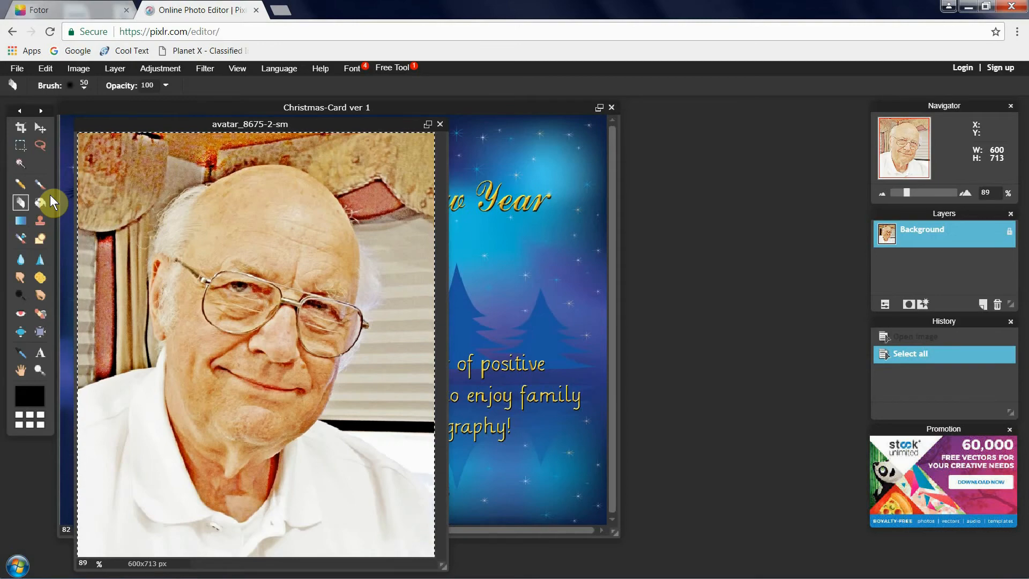
{"action": "key", "text": "ctrl+c"}
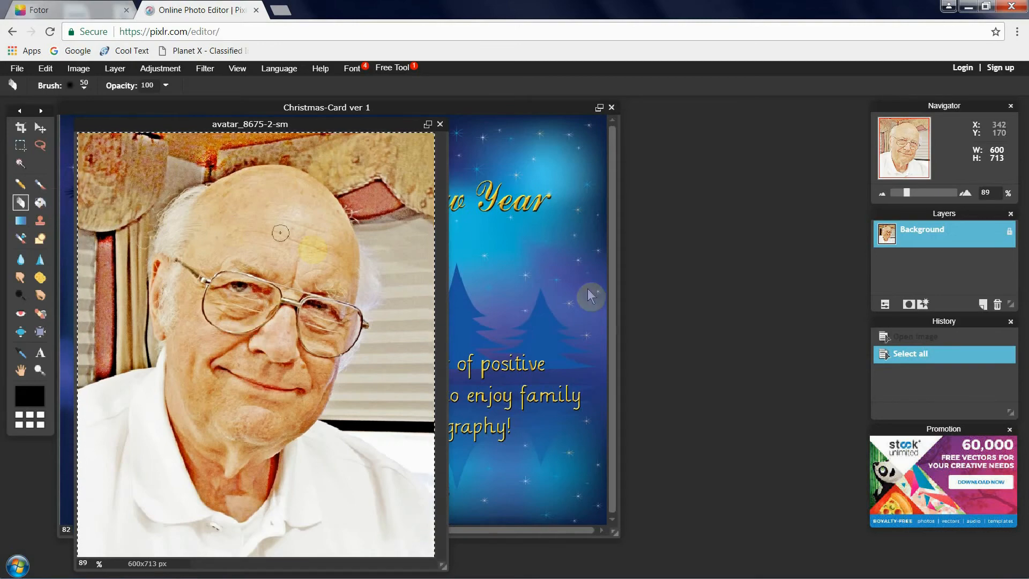
{"action": "left_click", "coordinate": [521, 269]}
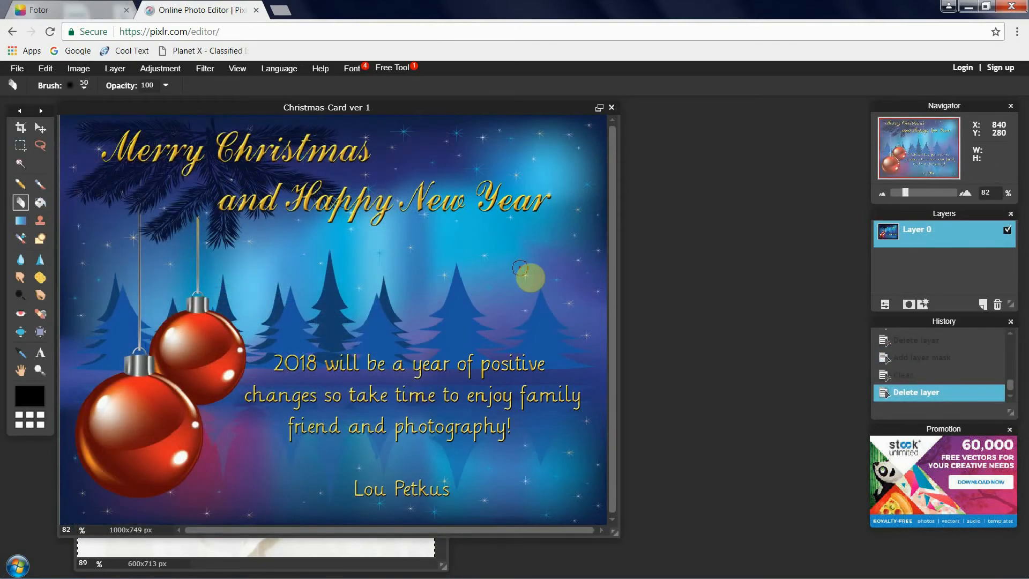
{"action": "key", "text": "ctrl+v"}
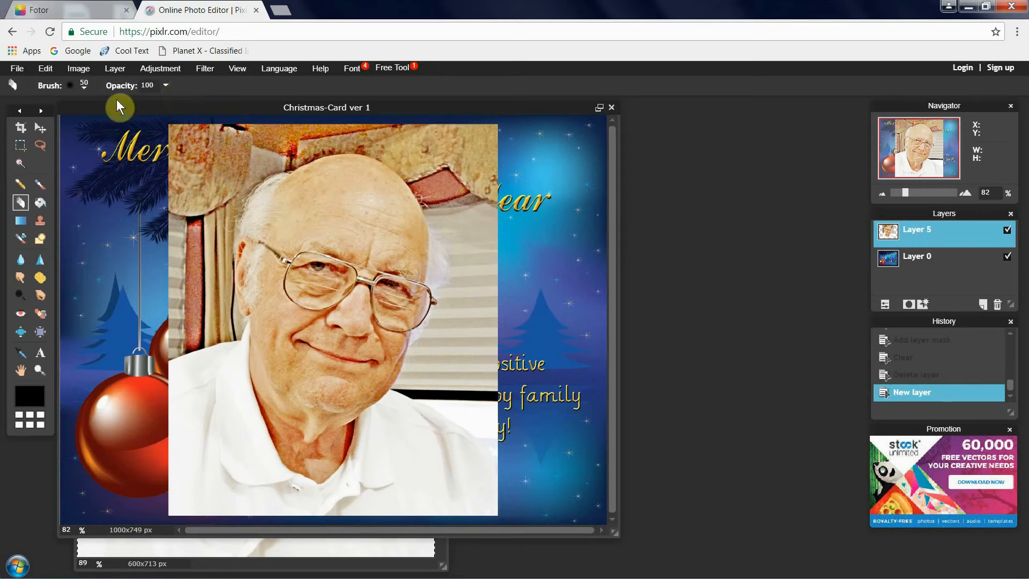
Step: Scale the pasted portrait down proportionally to about a third of its size with Free transform and apply the change
{"action": "left_click", "coordinate": [45, 70]}
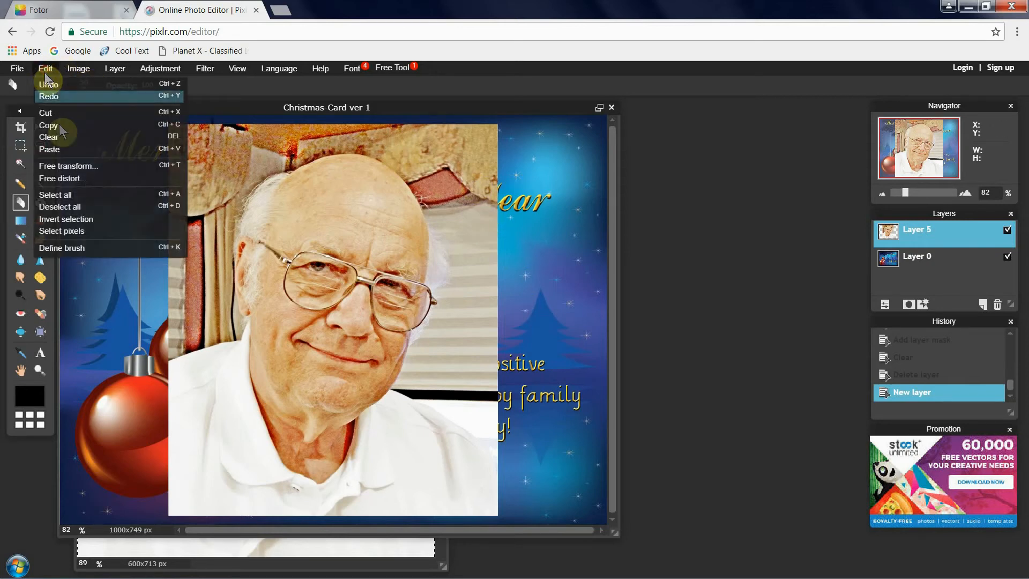
{"action": "left_click", "coordinate": [68, 166]}
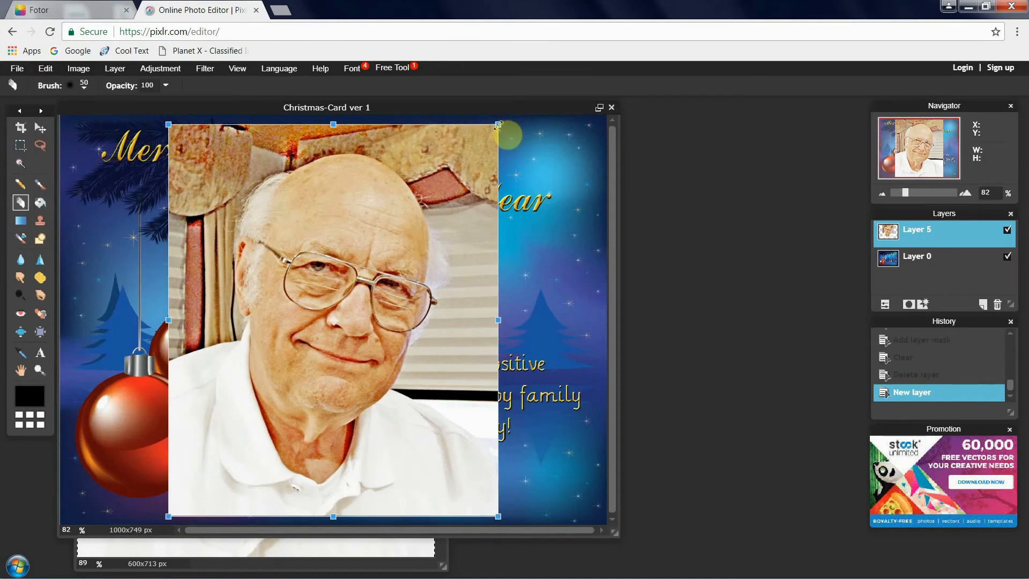
{"action": "left_click_drag", "start_coordinate": [498, 125], "coordinate": [437, 260]}
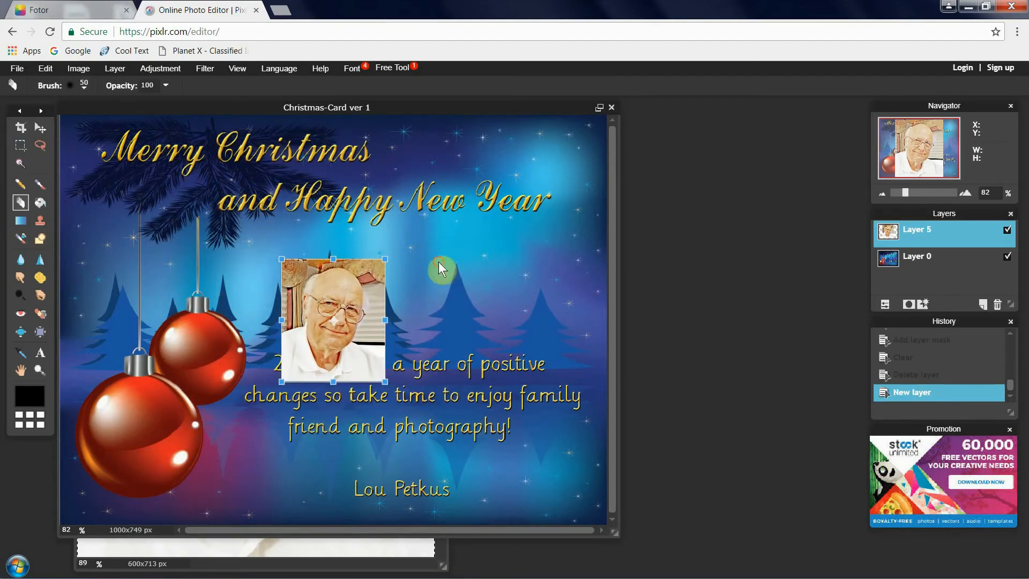
{"action": "left_click", "coordinate": [473, 286]}
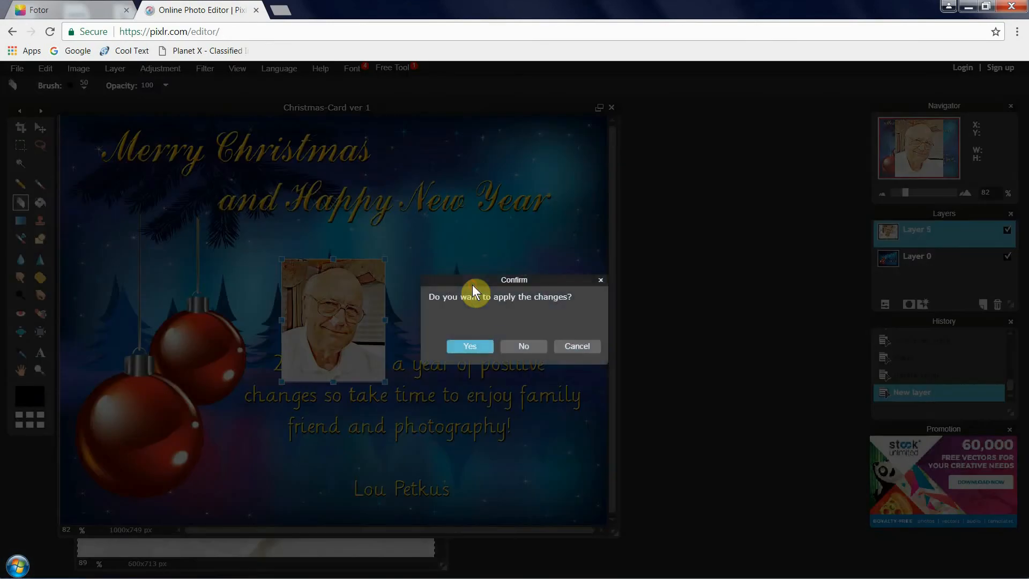
{"action": "left_click", "coordinate": [468, 346]}
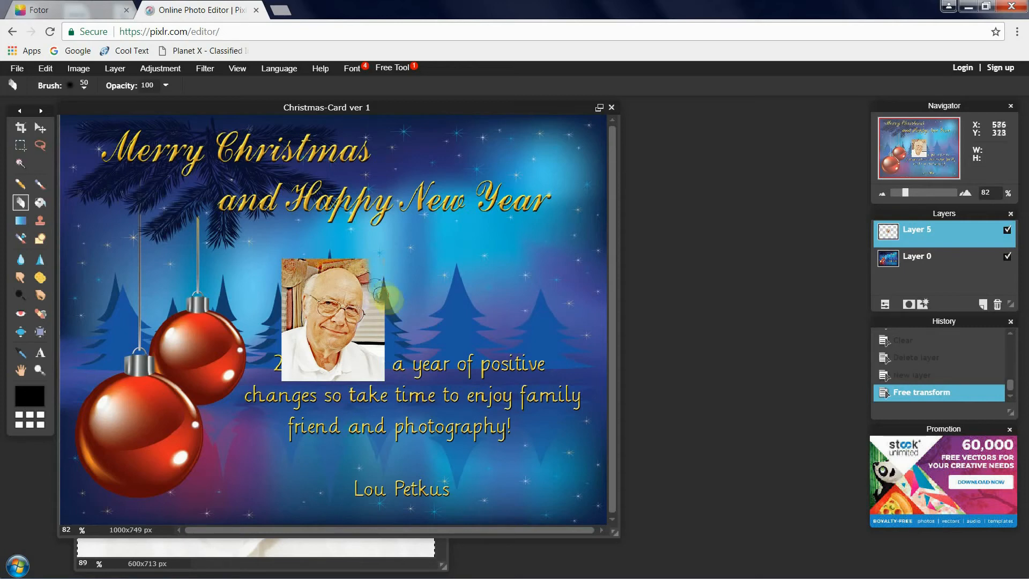
Step: Erase the portrait's background and shoulders around the face with the Eraser tool, and move the cutout onto the large front ornament
{"action": "mouse_move", "coordinate": [372, 276]}
{"action": "left_mouse_down"}
{"action": "mouse_move", "coordinate": [380, 387]}
{"action": "mouse_move", "coordinate": [380, 375]}
{"action": "mouse_move", "coordinate": [363, 374]}
{"action": "mouse_move", "coordinate": [364, 402]}
{"action": "mouse_move", "coordinate": [306, 397]}
{"action": "mouse_move", "coordinate": [281, 314]}
{"action": "mouse_move", "coordinate": [277, 276]}
{"action": "mouse_move", "coordinate": [291, 253]}
{"action": "mouse_move", "coordinate": [326, 249]}
{"action": "mouse_move", "coordinate": [359, 267]}
{"action": "mouse_move", "coordinate": [375, 291]}
{"action": "mouse_move", "coordinate": [366, 333]}
{"action": "mouse_move", "coordinate": [378, 342]}
{"action": "mouse_move", "coordinate": [350, 405]}
{"action": "mouse_move", "coordinate": [298, 367]}
{"action": "mouse_move", "coordinate": [279, 277]}
{"action": "mouse_move", "coordinate": [331, 262]}
{"action": "left_mouse_up"}
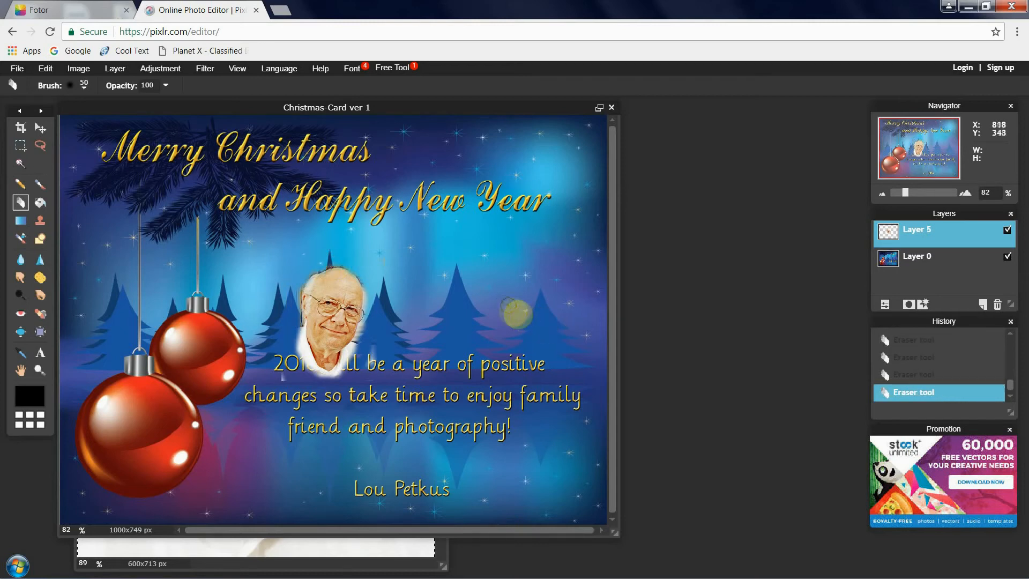
{"action": "left_click", "coordinate": [40, 132]}
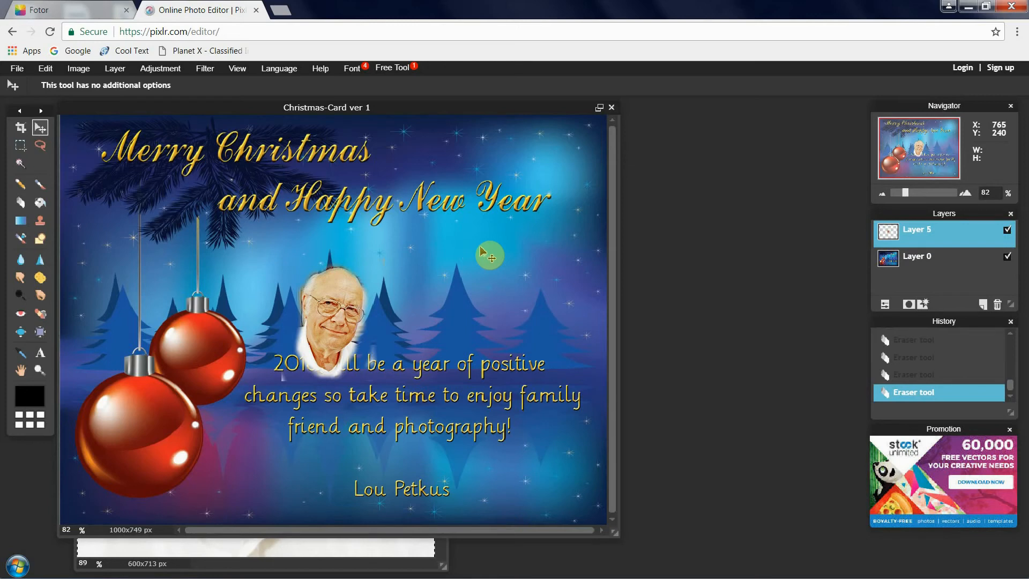
{"action": "left_click_drag", "start_coordinate": [487, 252], "coordinate": [302, 368]}
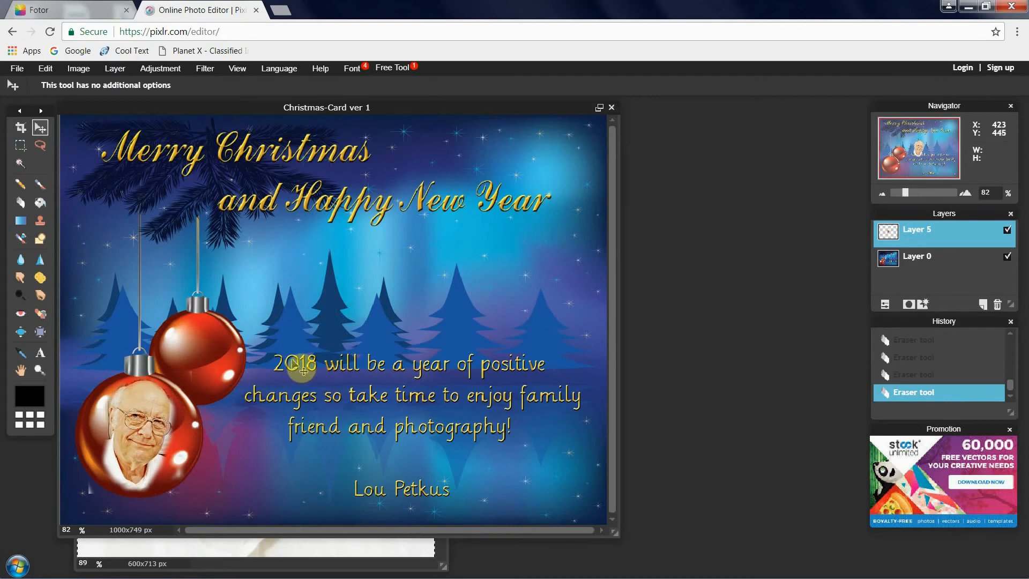
Step: Nudge the portrait cutout slightly and save the card as a JPEG at quality 100, overwriting Christmas-Card ver 1 in the Christmas Card folder
{"action": "left_click_drag", "start_coordinate": [301, 367], "coordinate": [303, 368]}
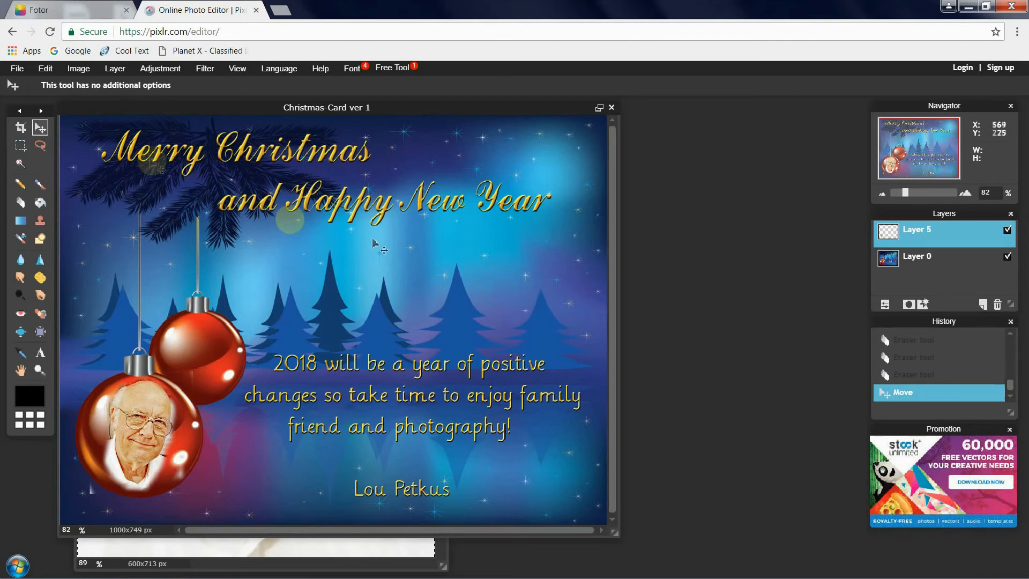
{"action": "left_click", "coordinate": [17, 69]}
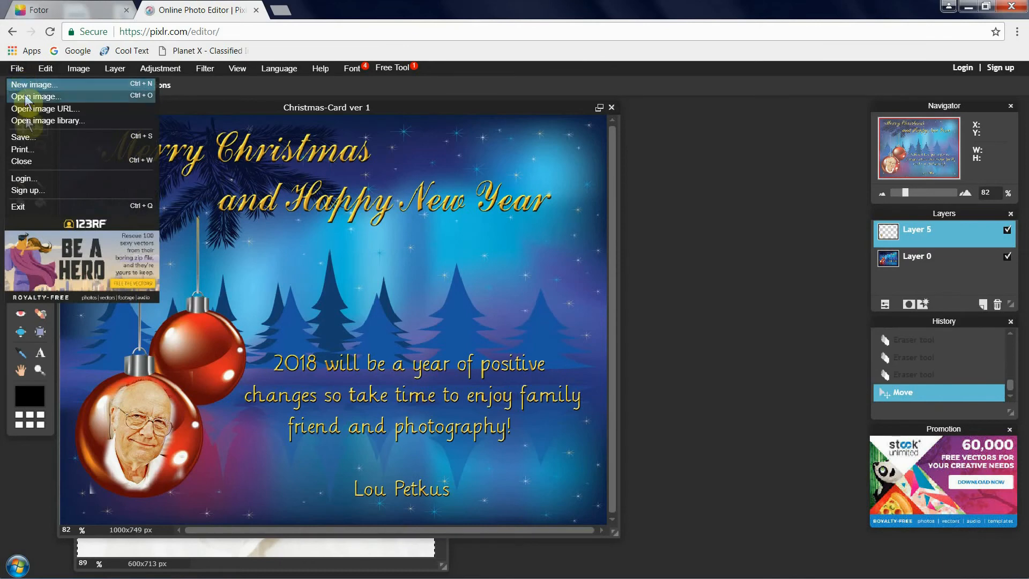
{"action": "left_click", "coordinate": [24, 138]}
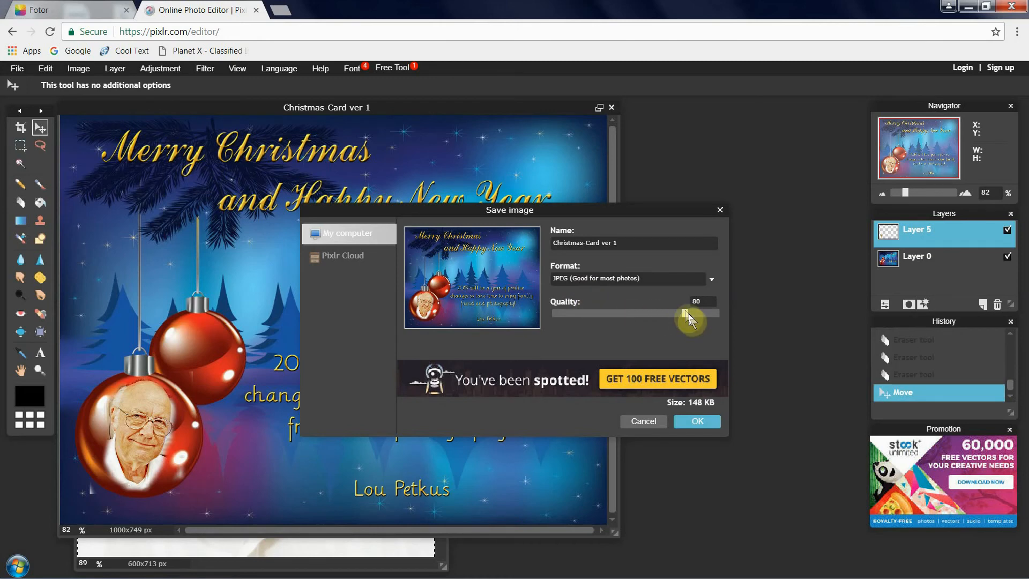
{"action": "left_click_drag", "start_coordinate": [685, 310], "coordinate": [729, 313]}
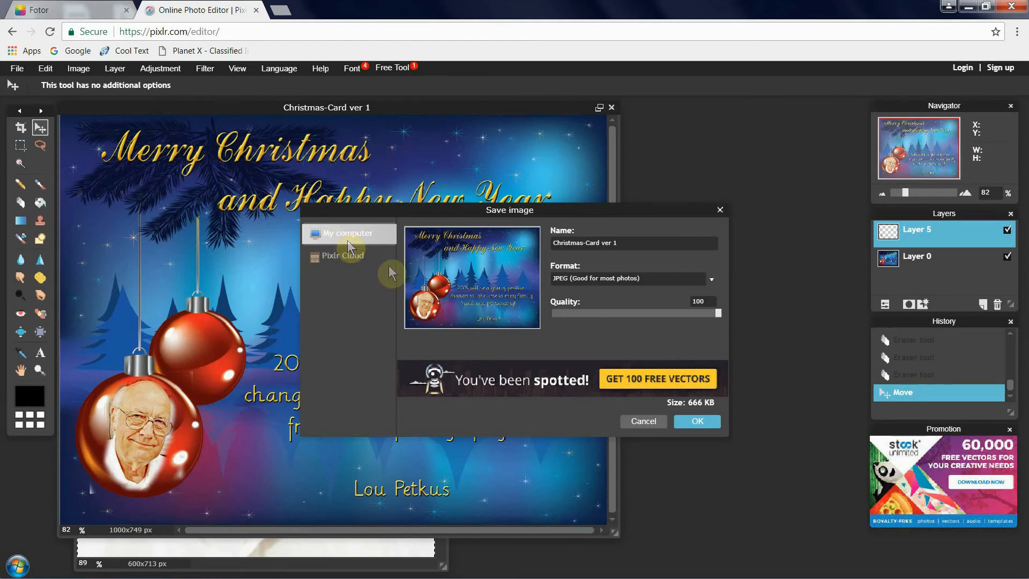
{"action": "left_click", "coordinate": [699, 421]}
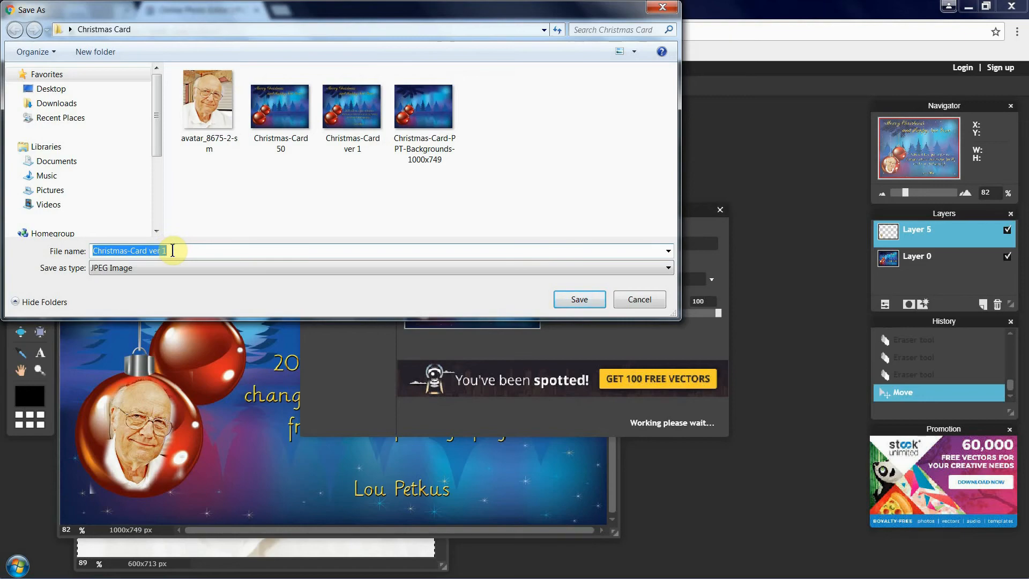
{"action": "left_click", "coordinate": [581, 301]}
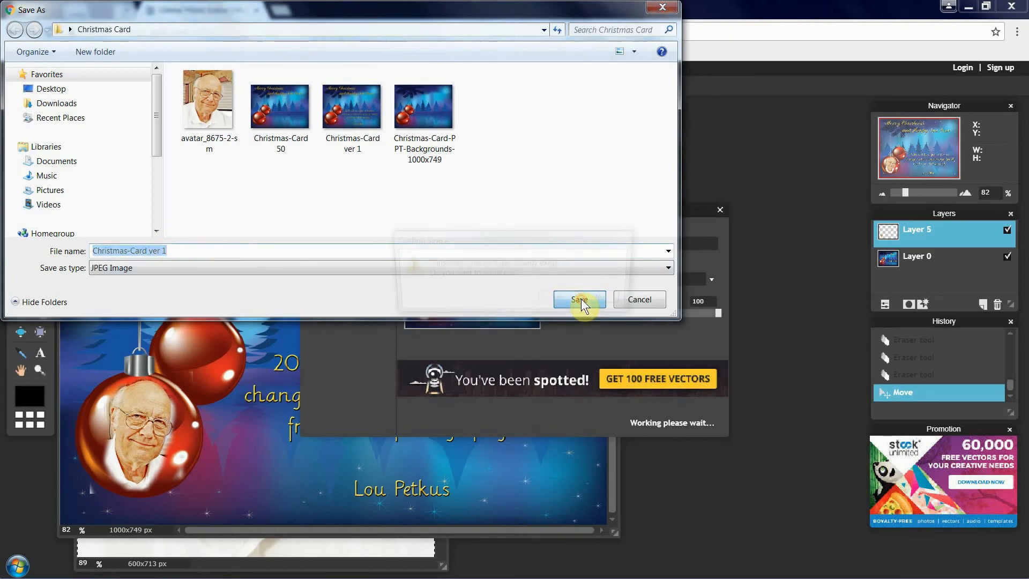
{"action": "left_click", "coordinate": [581, 300]}
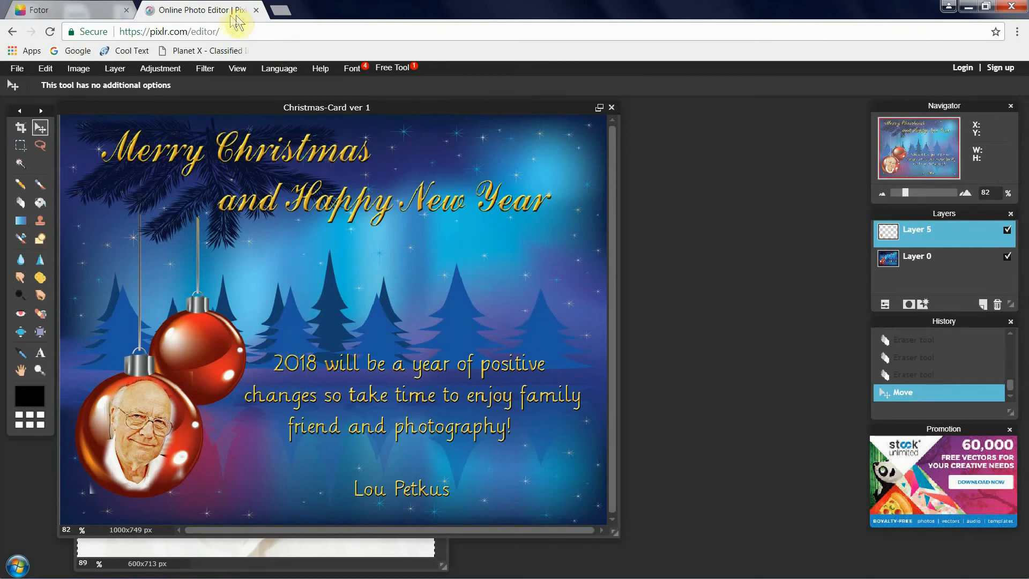
Step: Go to fotor.com in a new browser tab and launch its photo editor
{"action": "left_click", "coordinate": [283, 12]}
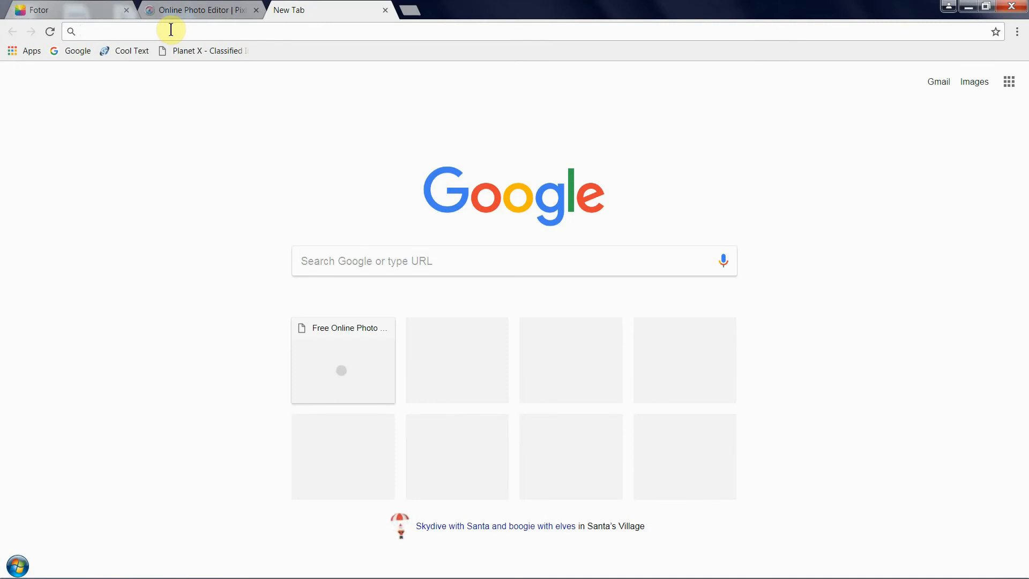
{"action": "type", "text": "fot"}
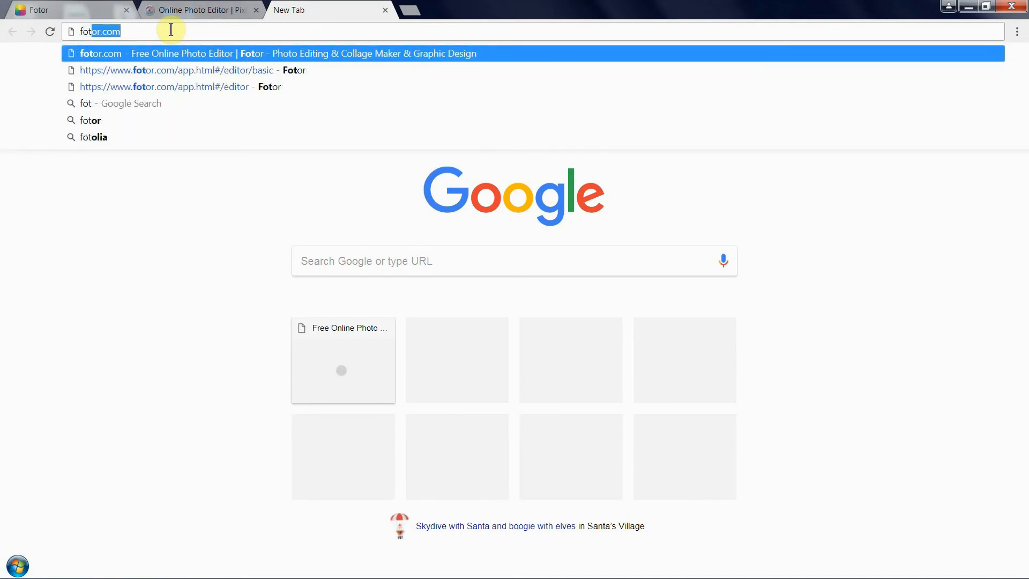
{"action": "type", "text": "or.c"}
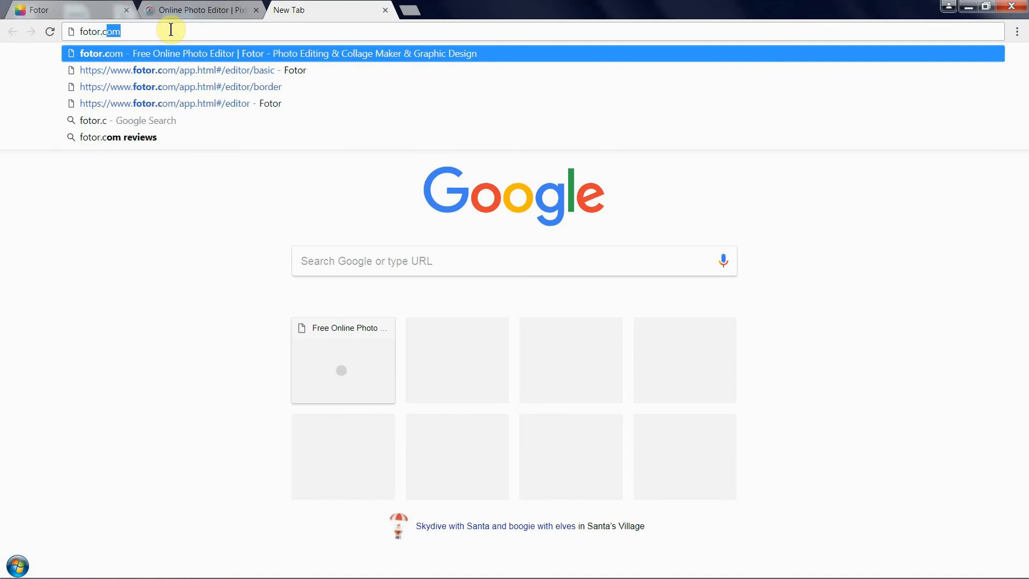
{"action": "key", "text": "Return"}
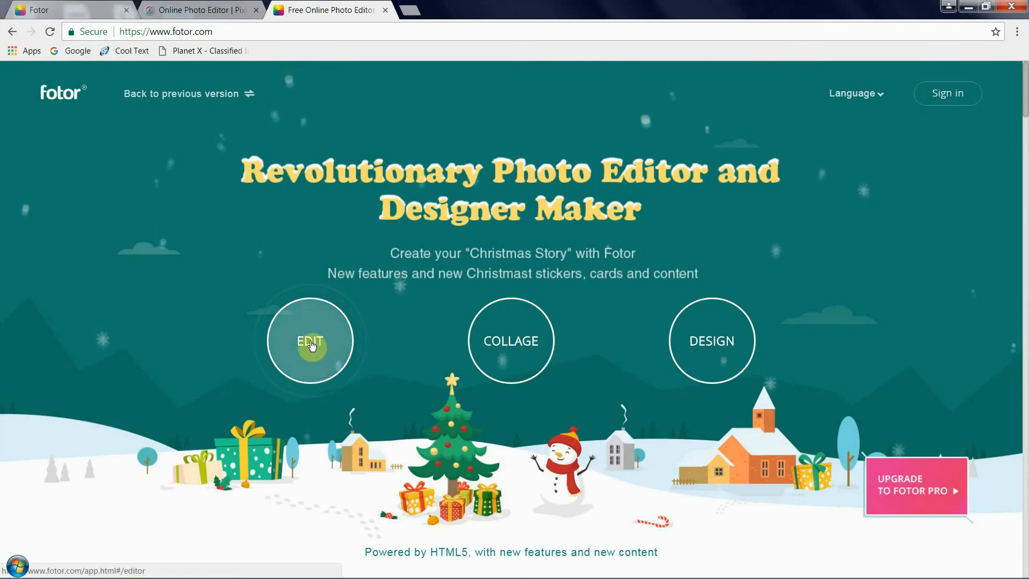
{"action": "left_click", "coordinate": [312, 343]}
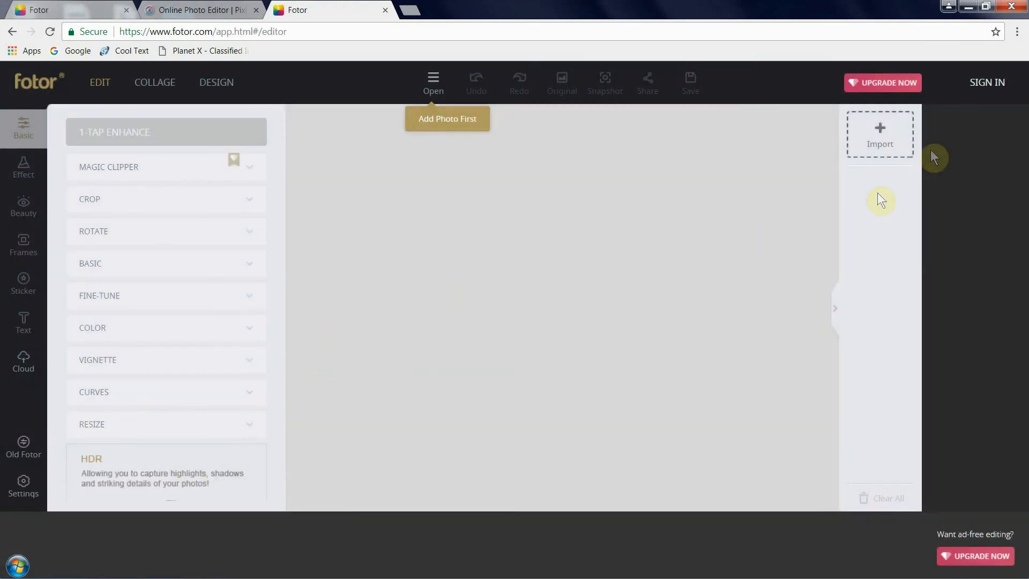
Step: Import the Christmas-Card ver 1 image from the Christmas Card folder into the Fotor editor
{"action": "left_click", "coordinate": [879, 139]}
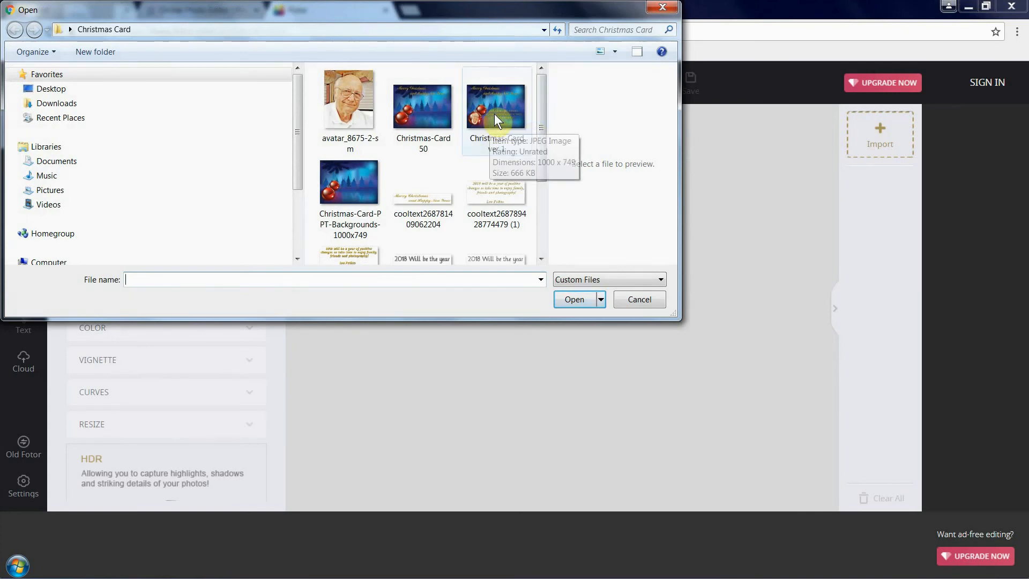
{"action": "left_click", "coordinate": [496, 107]}
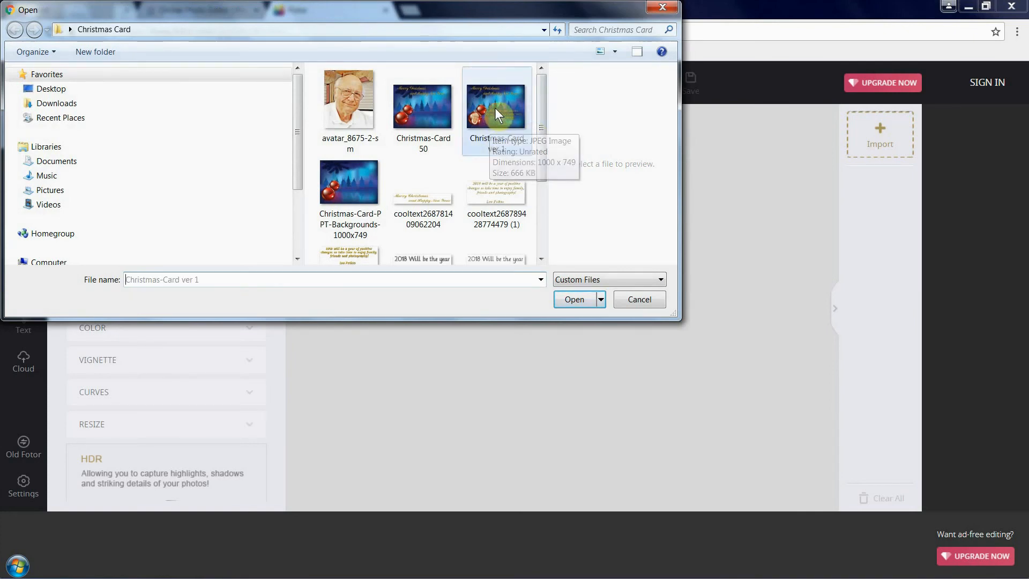
{"action": "left_click", "coordinate": [576, 300]}
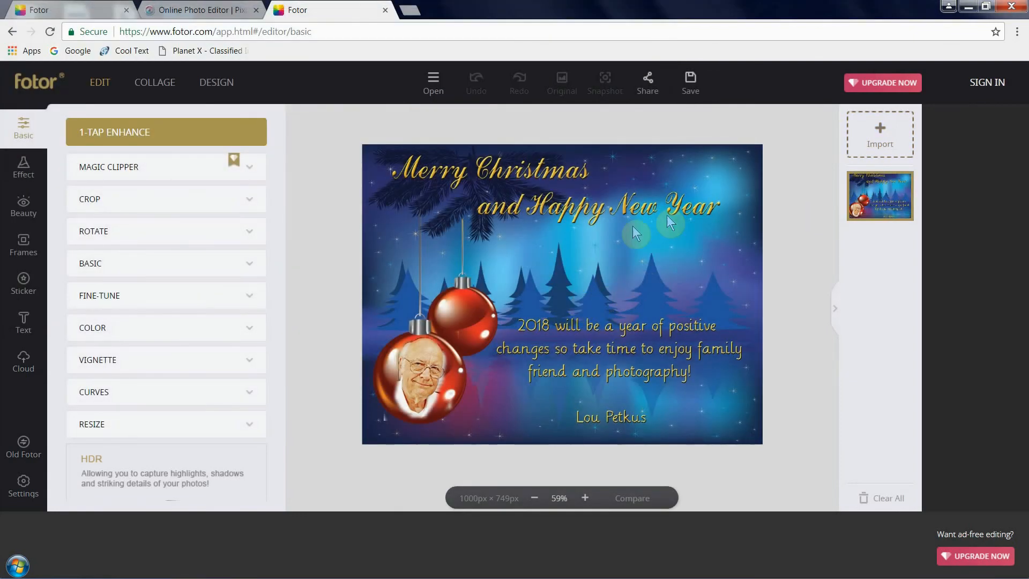
{"action": "mouse_move", "coordinate": [875, 198]}
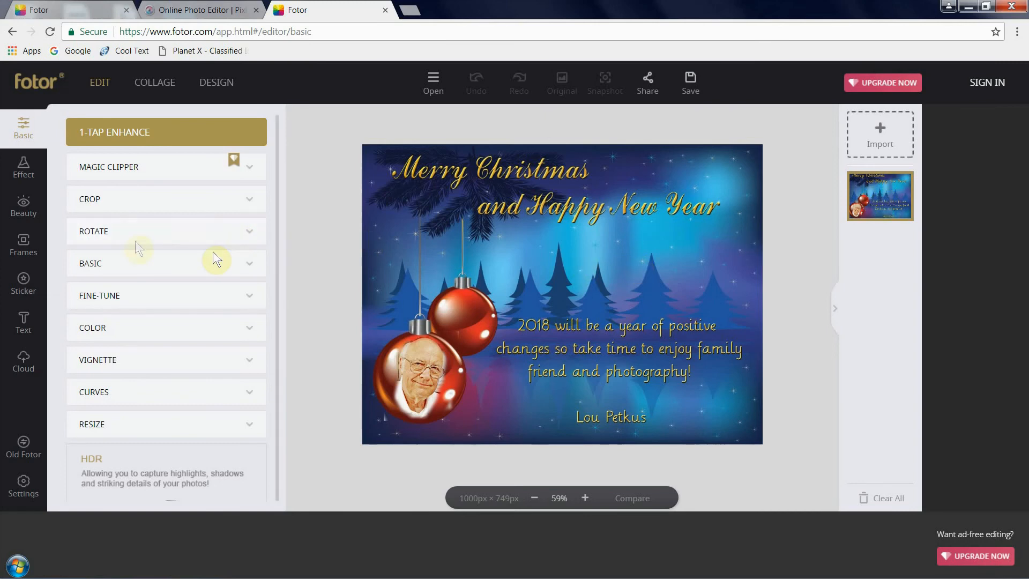
Step: Add the plain double-line frame from the Borders collection around the card and colour it light blue
{"action": "left_click", "coordinate": [24, 242]}
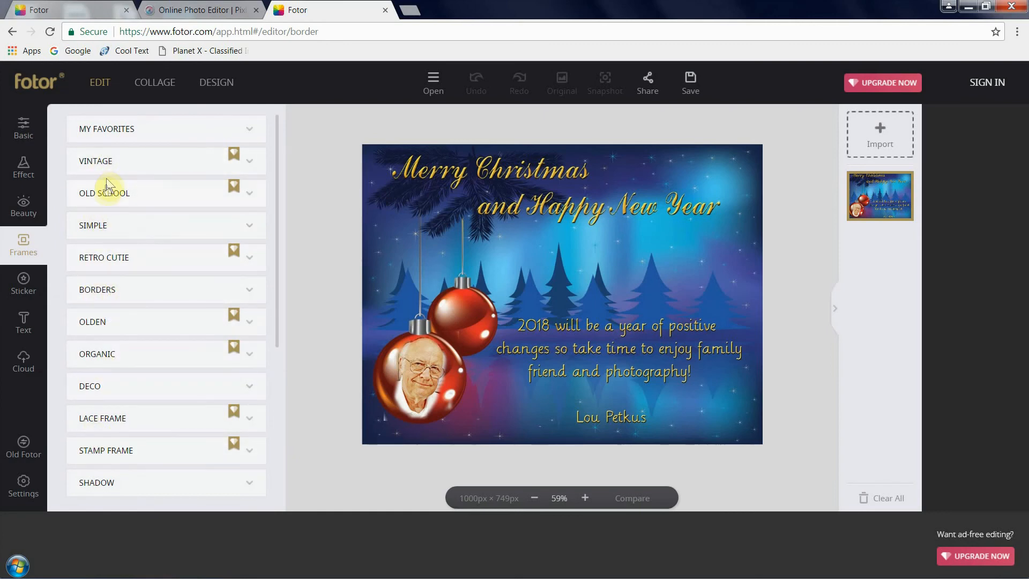
{"action": "left_click", "coordinate": [100, 294]}
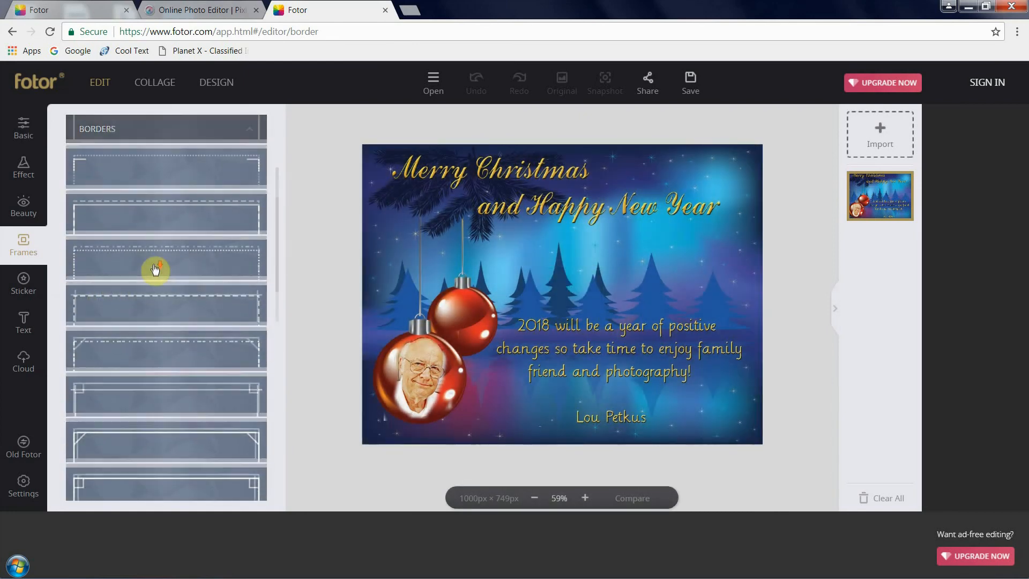
{"action": "scroll", "coordinate": [145, 321], "scroll_direction": "down", "scroll_amount": 3}
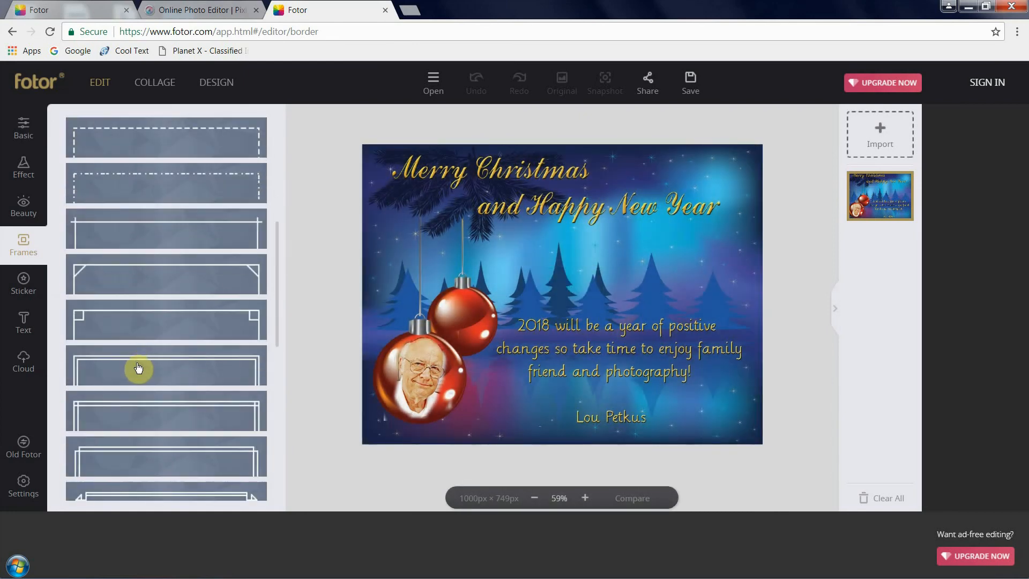
{"action": "left_click", "coordinate": [138, 367]}
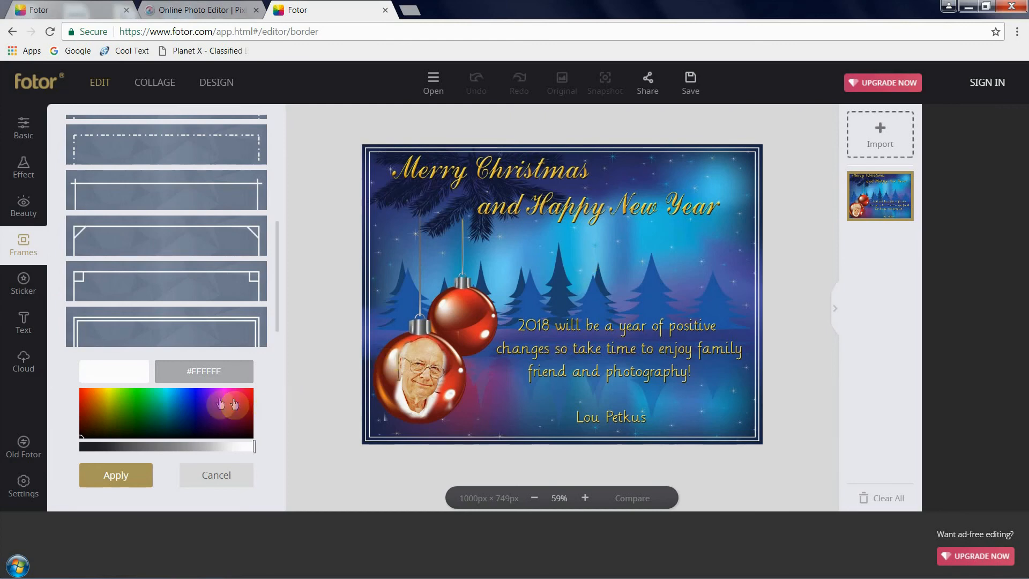
{"action": "left_click", "coordinate": [194, 401]}
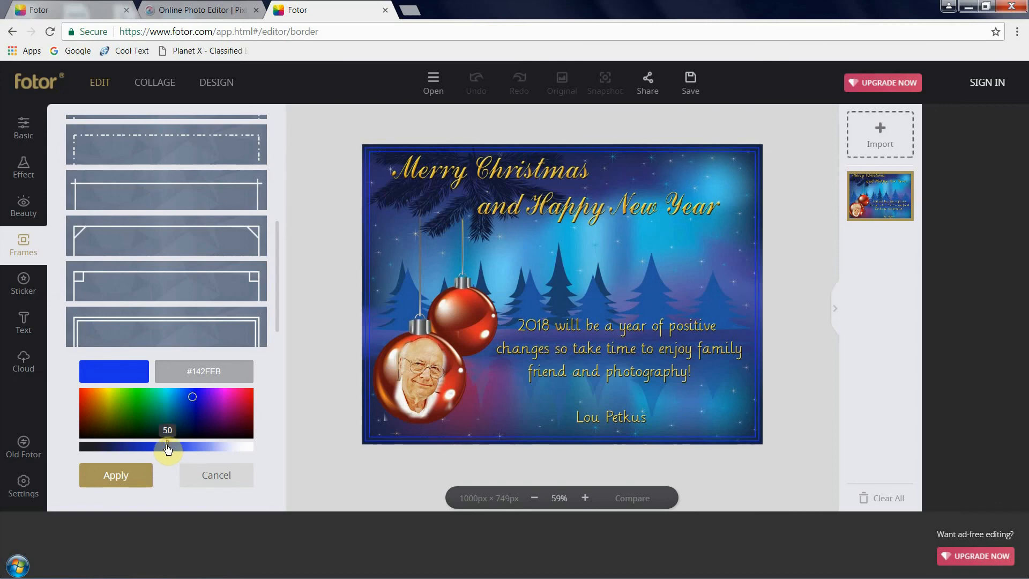
{"action": "left_click_drag", "start_coordinate": [167, 450], "coordinate": [206, 455]}
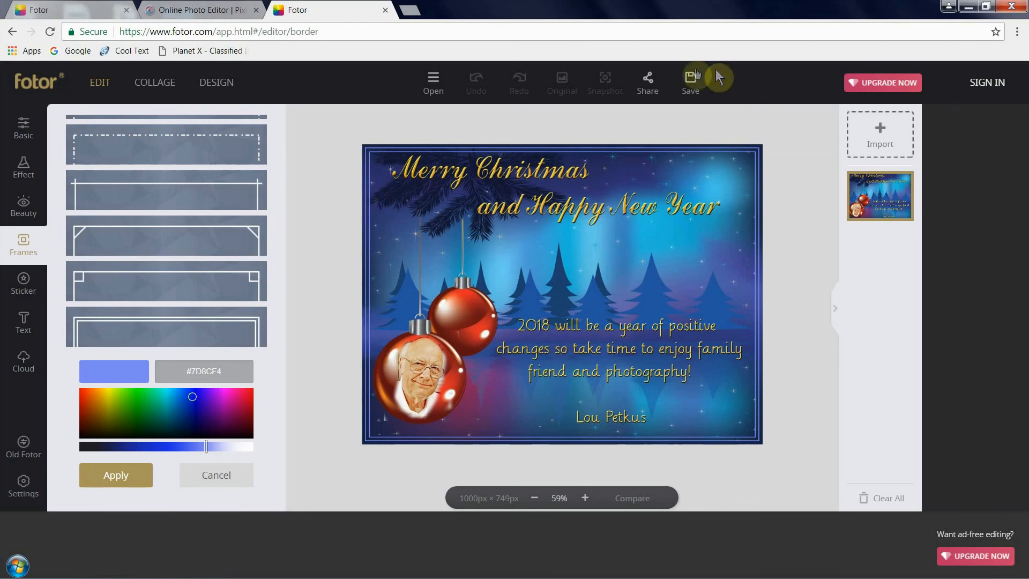
Step: Download the framed card as Christmas-Card ver 1 in jpg format at Normal quality, and show the downloaded file in its folder
{"action": "left_click", "coordinate": [690, 85]}
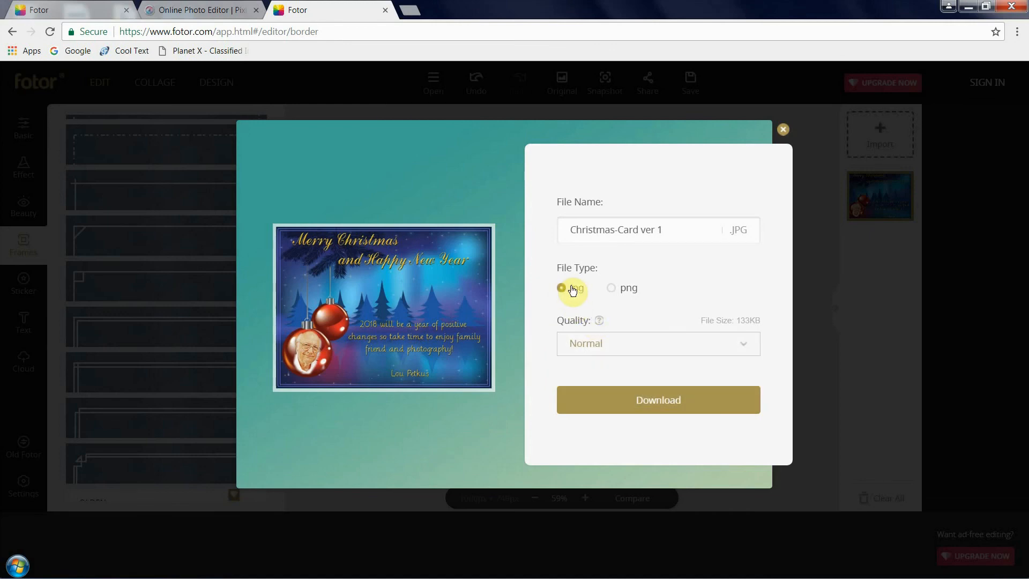
{"action": "left_click", "coordinate": [653, 403]}
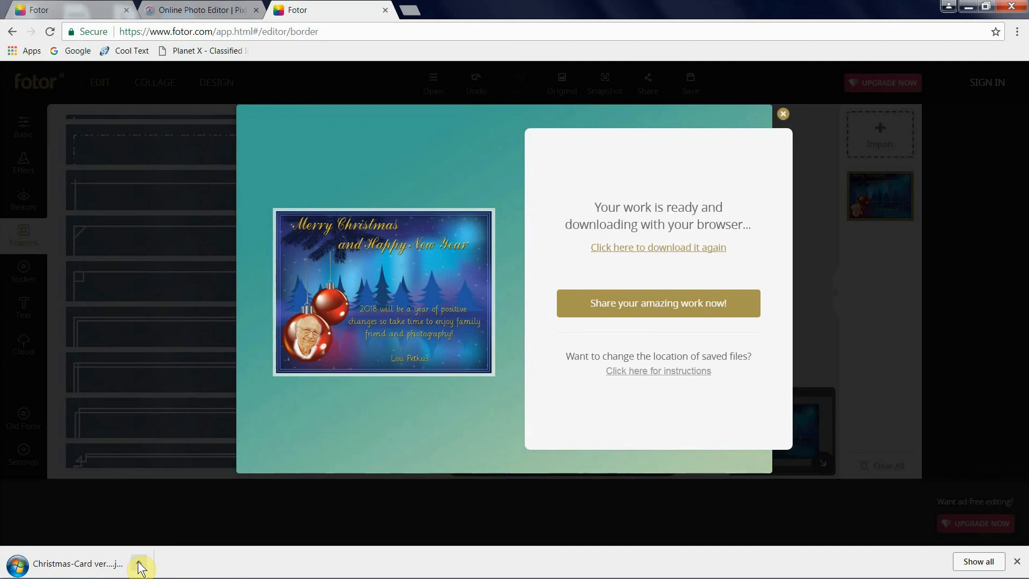
{"action": "left_click", "coordinate": [139, 563]}
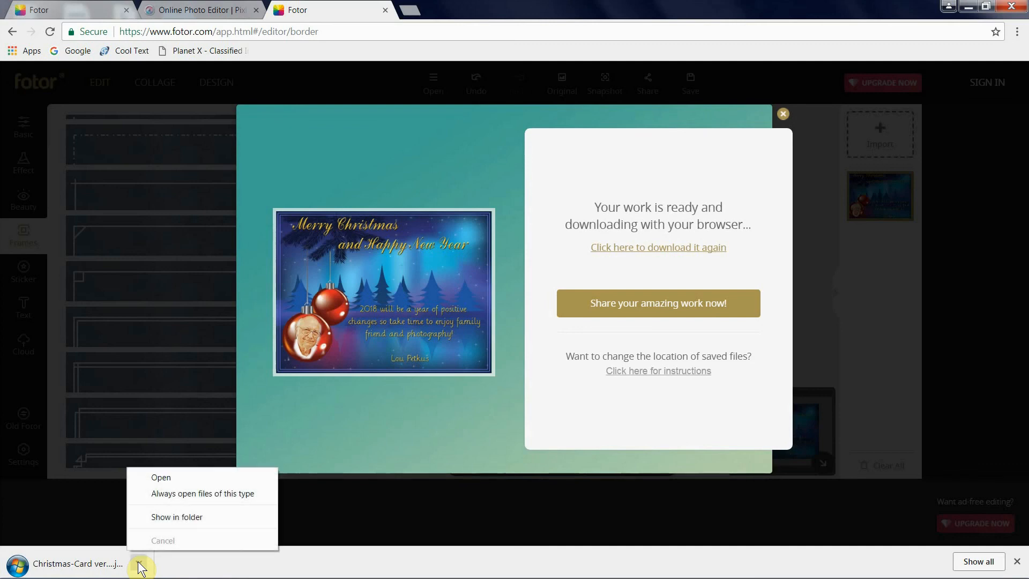
{"action": "left_click", "coordinate": [158, 517]}
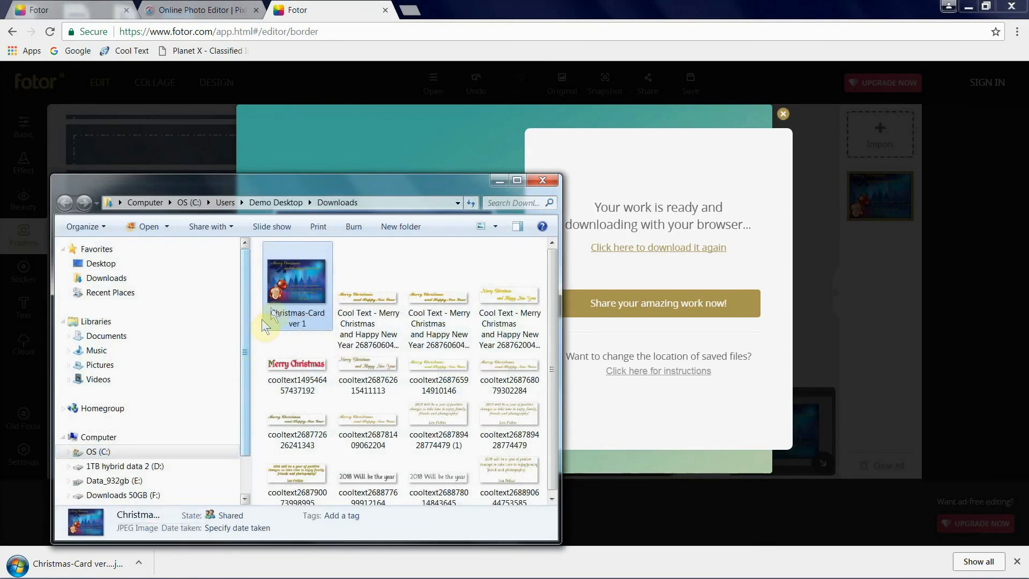
Step: Move the Downloads window aside and open the downloaded Christmas-Card ver 1 image in the photo viewer
{"action": "left_click", "coordinate": [304, 281]}
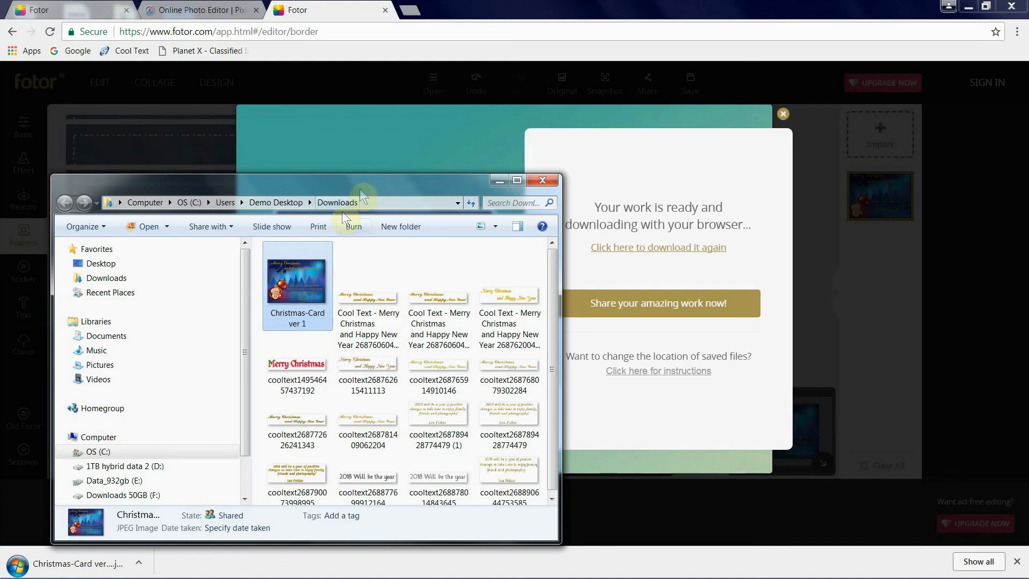
{"action": "left_click_drag", "start_coordinate": [363, 182], "coordinate": [323, 122]}
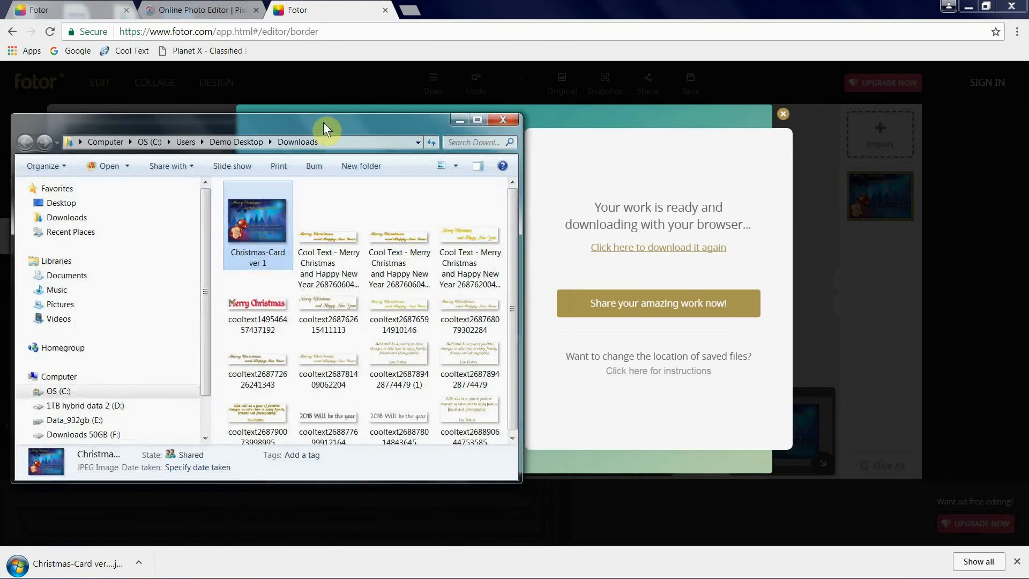
{"action": "double_click", "coordinate": [262, 222]}
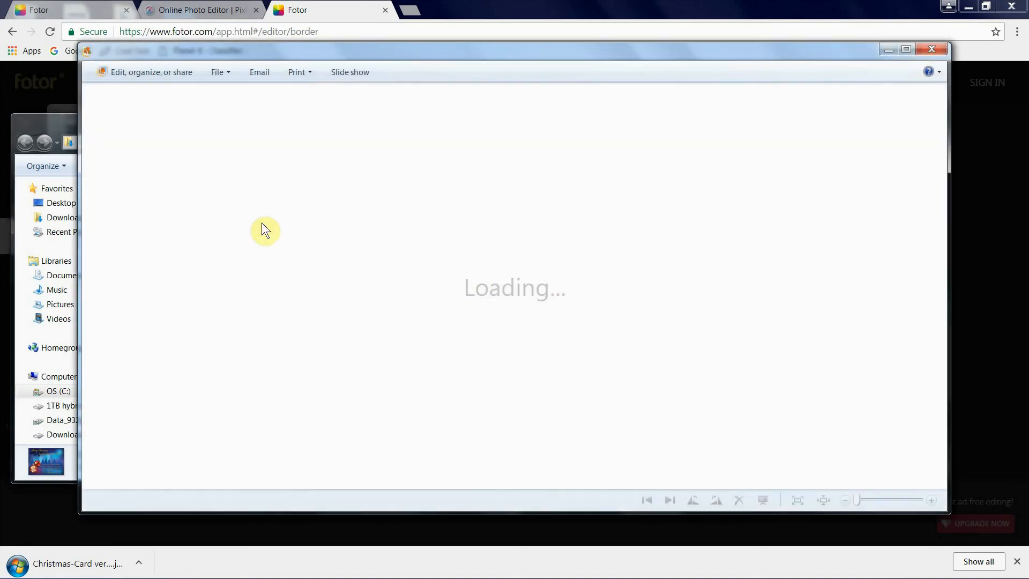